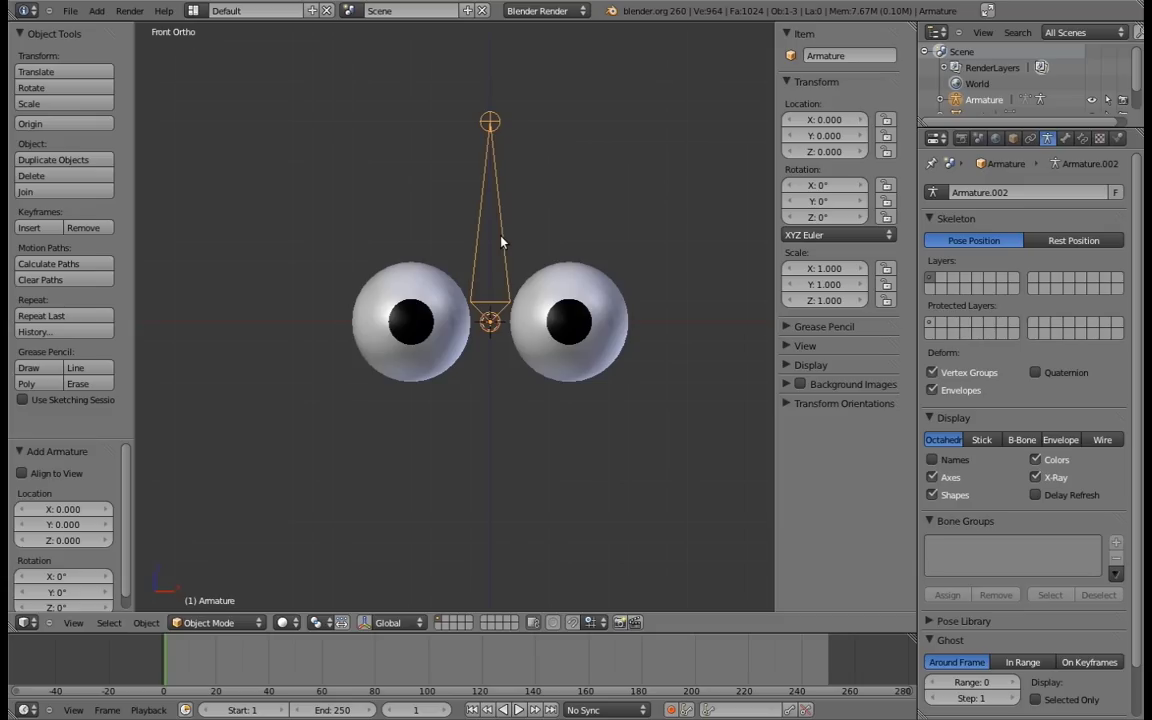
Step: Place one bone above the right eye and add a second bone above the left eye
key("Tab")
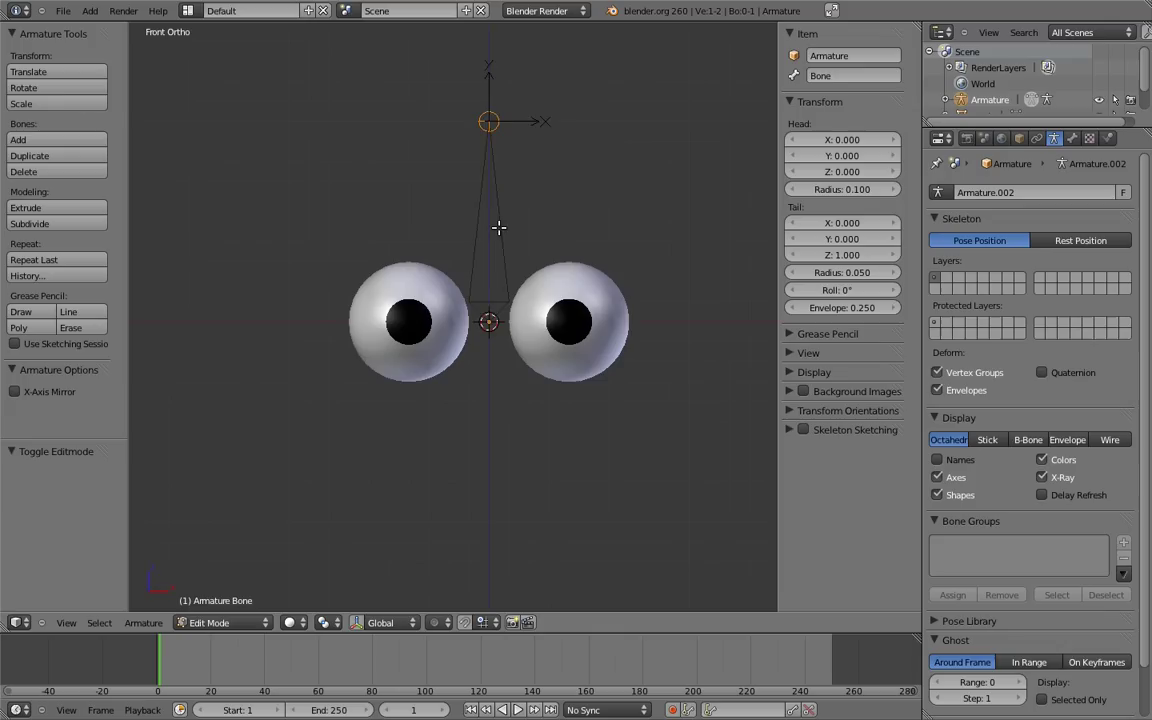
right_click(494, 258)
key("g")
left_click(576, 170)
middle_click_drag(540, 260, 548, 316, "shift")
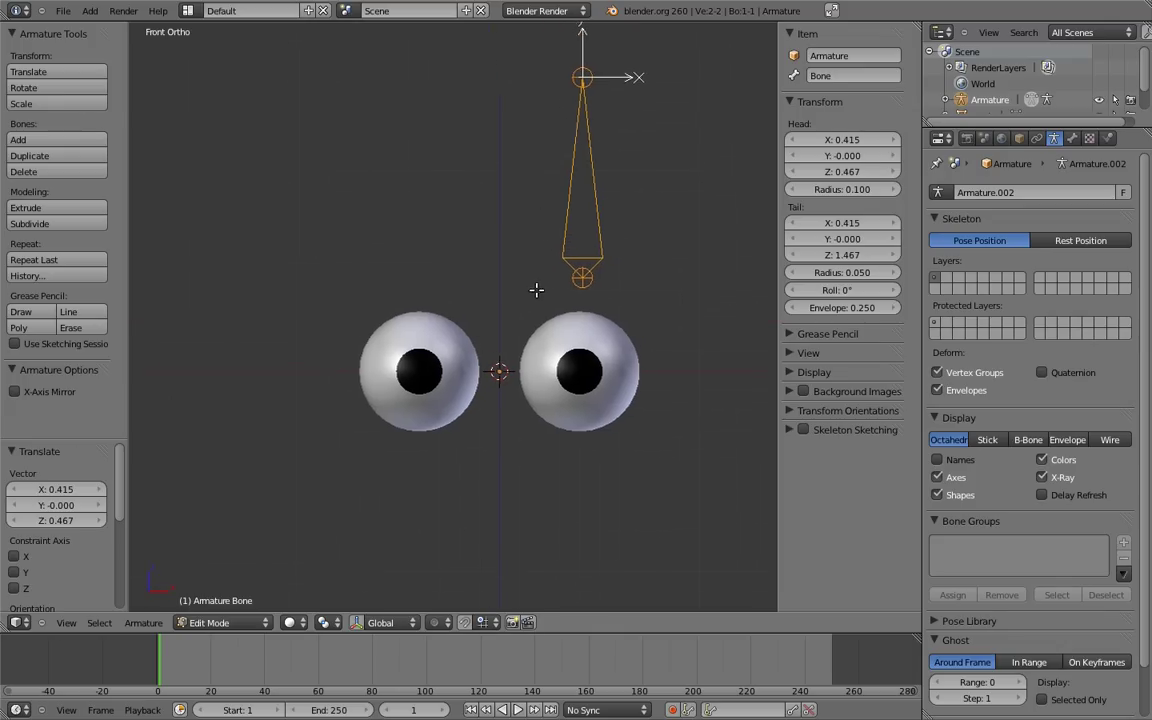
key("shift+a")
right_click(509, 296)
key("g")
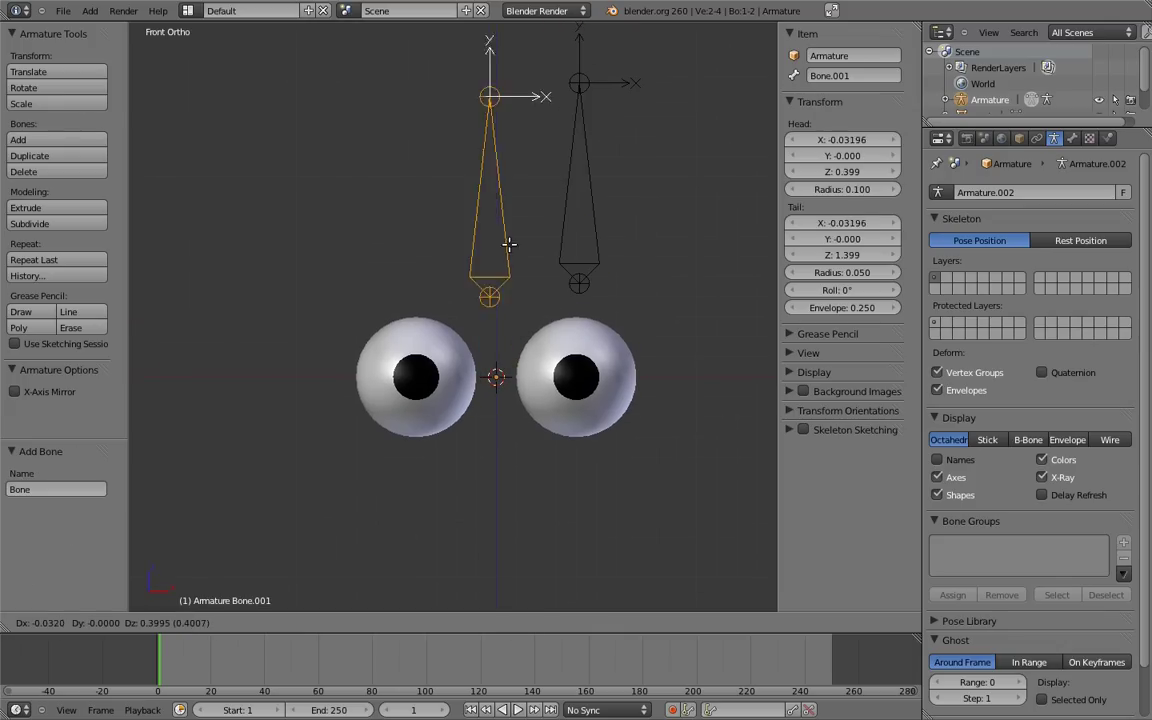
left_click(448, 237)
Step: Rotate both bones -90° to lie level, pointing forward, and reset their roll upright
right_click(512, 170)
right_click(403, 199, "shift")
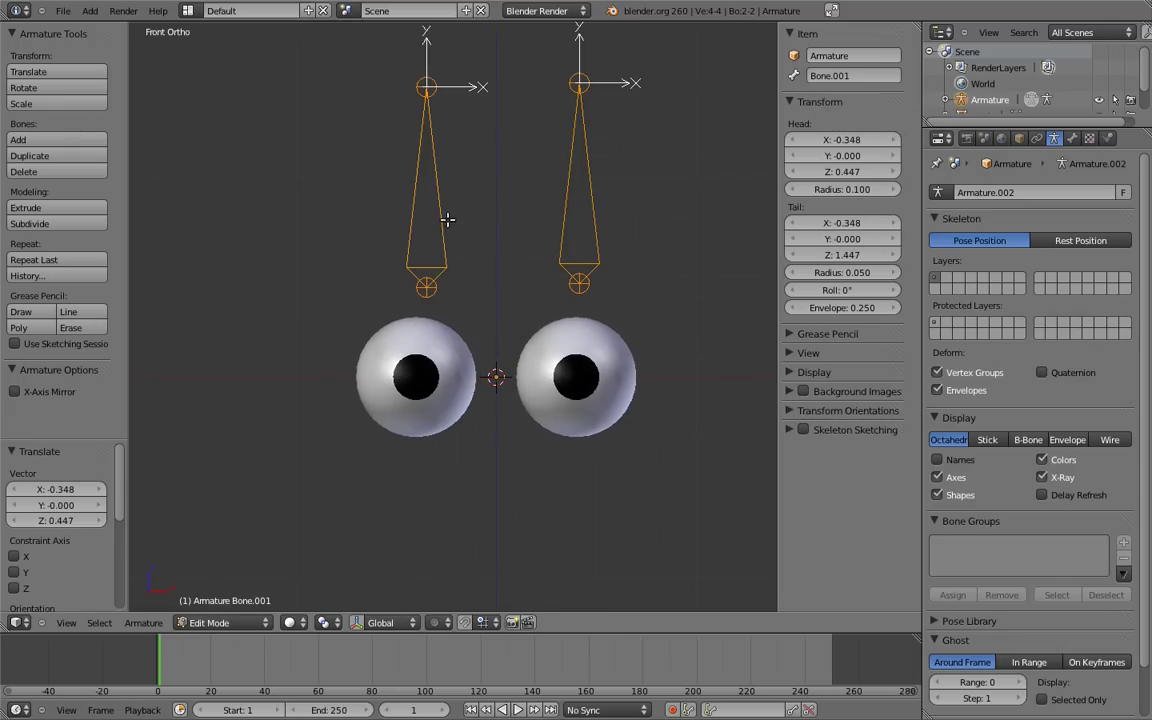
key("KP_3")
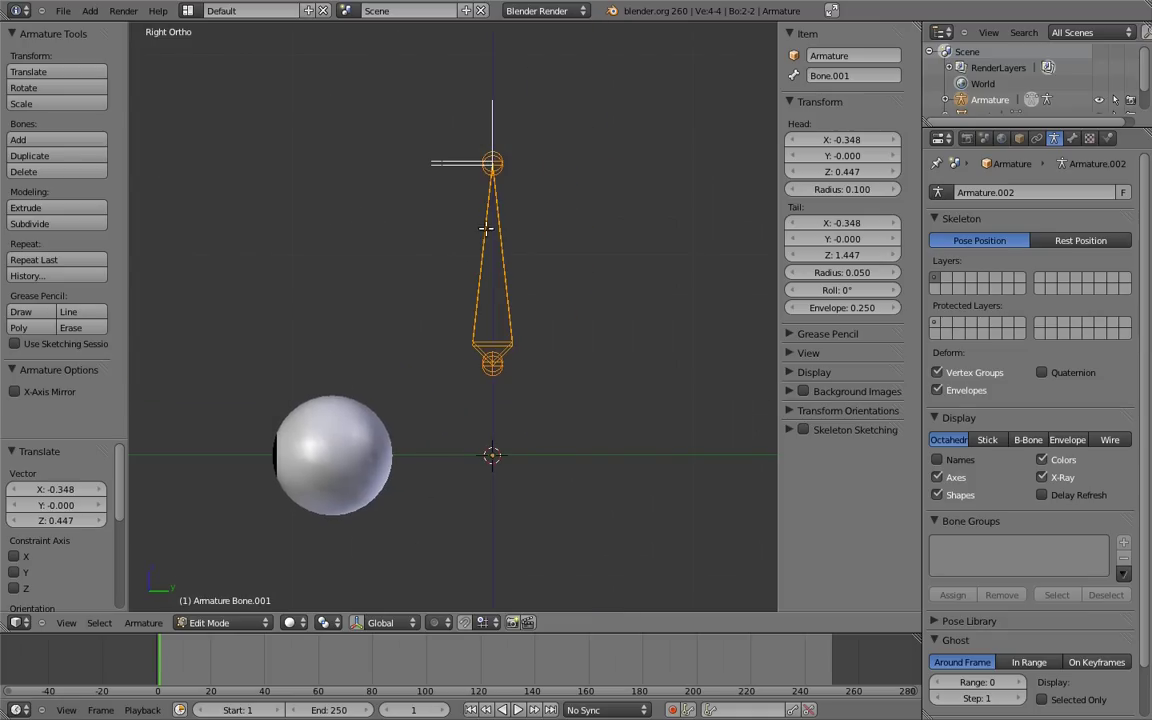
middle_click_drag(521, 144, 436, 206, "shift")
key("r")
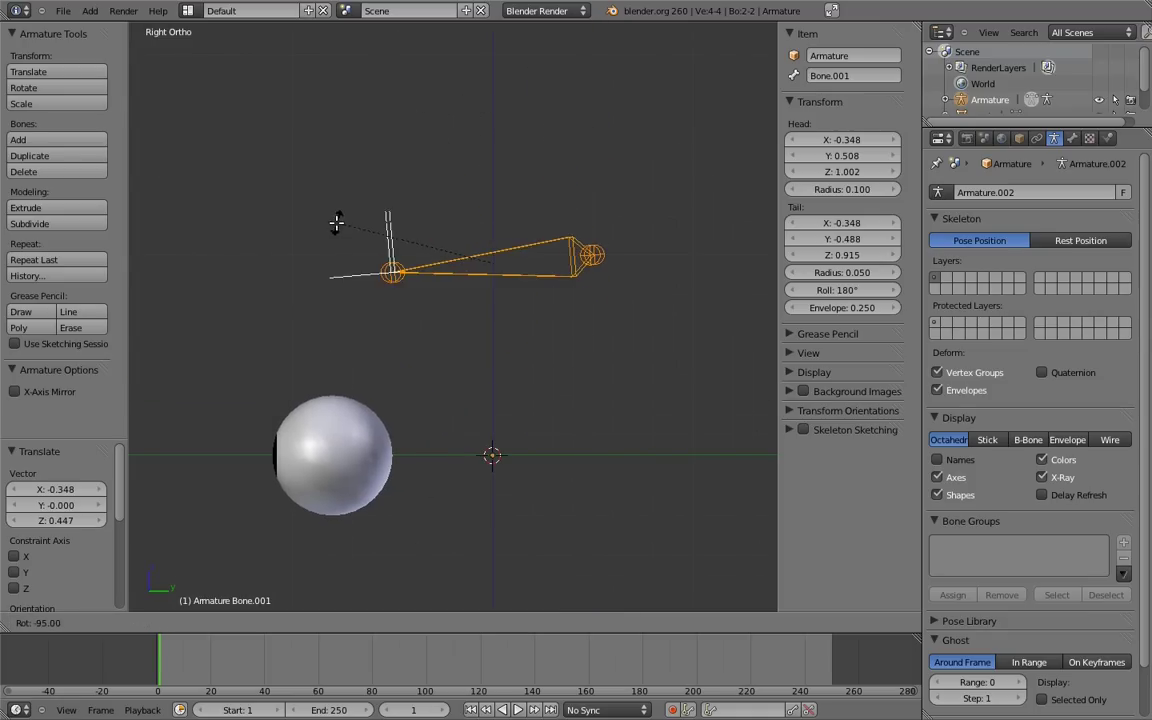
left_click(343, 208)
key("KP_1")
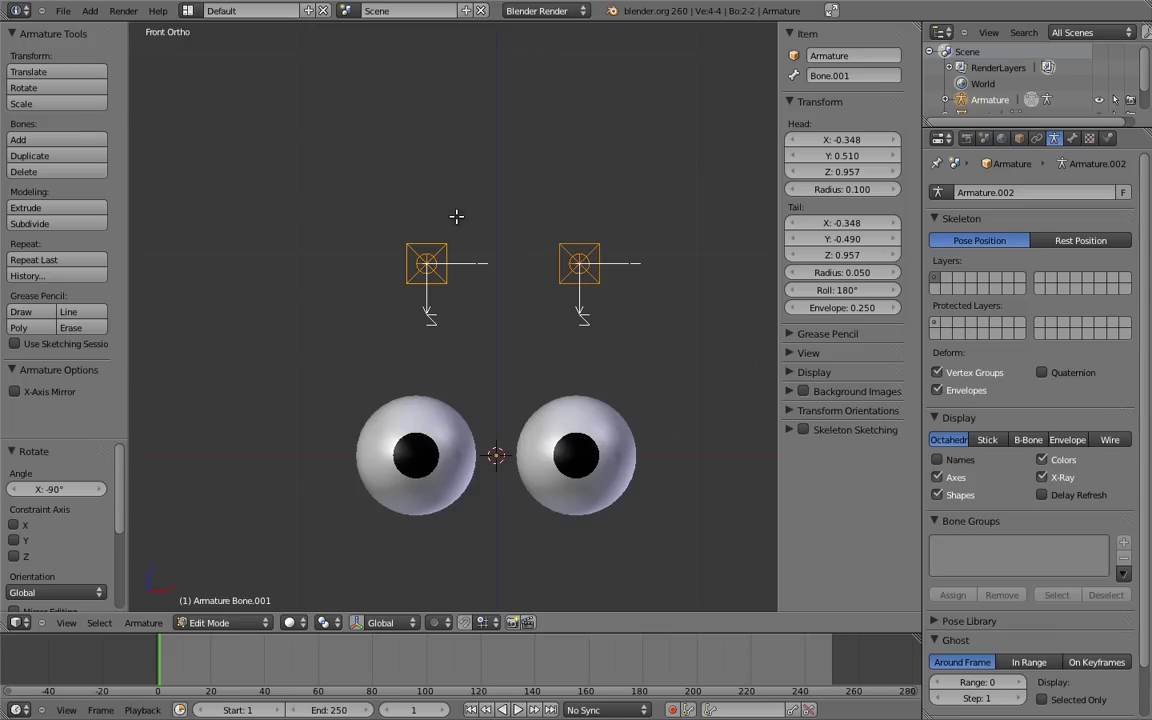
key("ctrl+r")
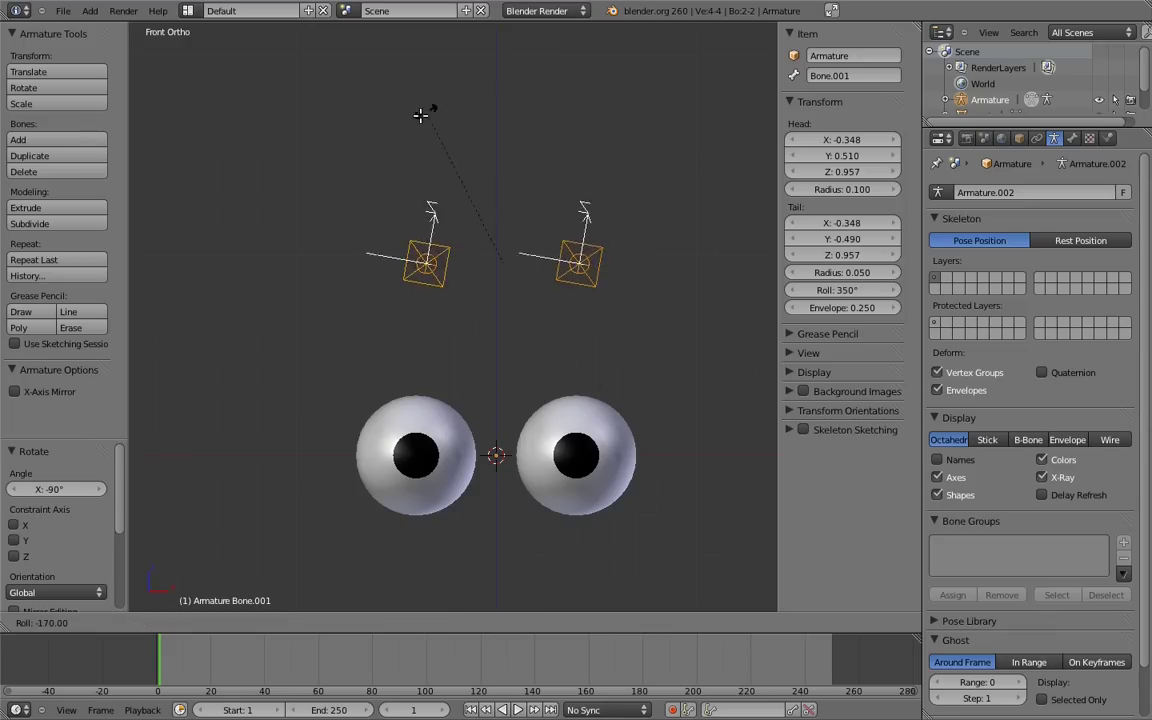
left_click(401, 132)
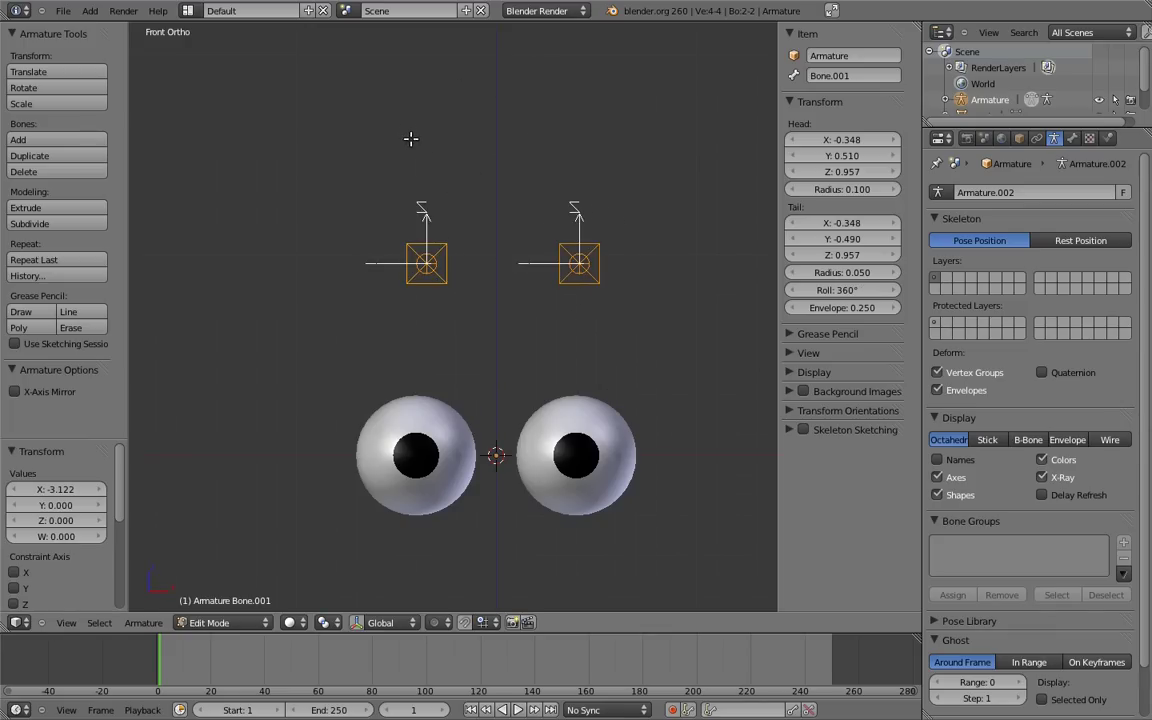
key("KP_3")
middle_click_drag(421, 308, 509, 252, "shift")
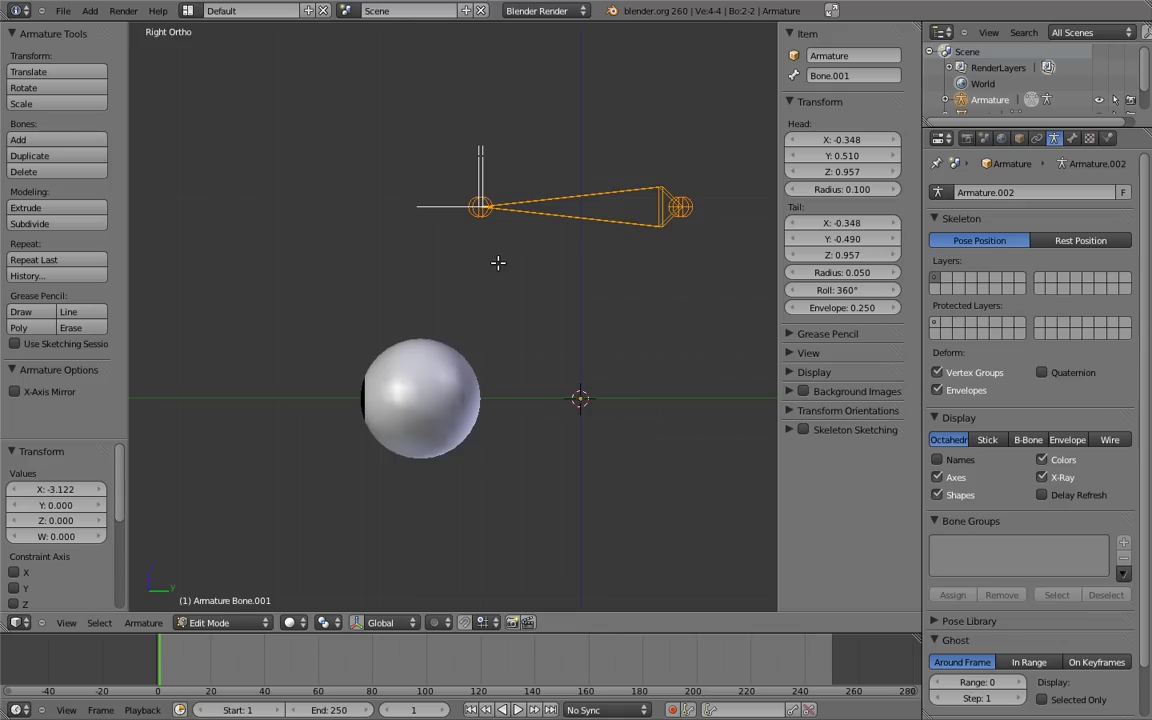
Step: Snap the 3D cursor to the eye.L sphere's centre from its vertical edge loop
mouse_move(483, 257)
middle_mouse_down()
mouse_move(460, 368)
mouse_move(467, 330)
middle_mouse_up()
key("Tab")
right_click(520, 375)
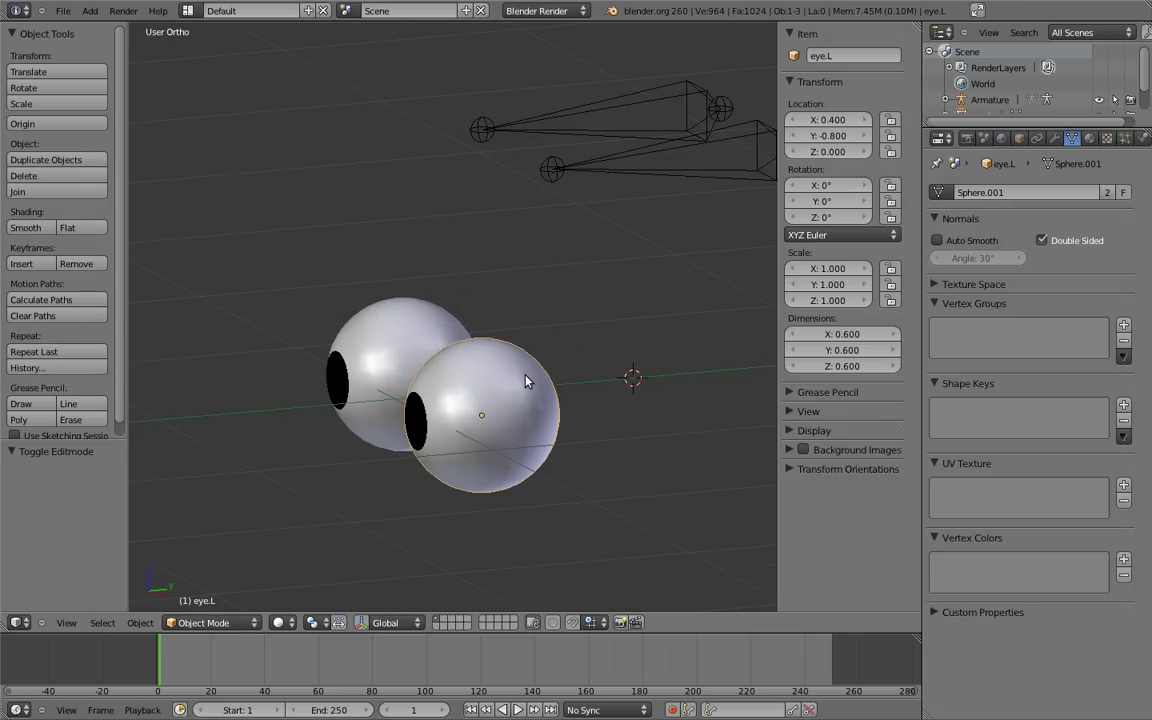
key("Tab")
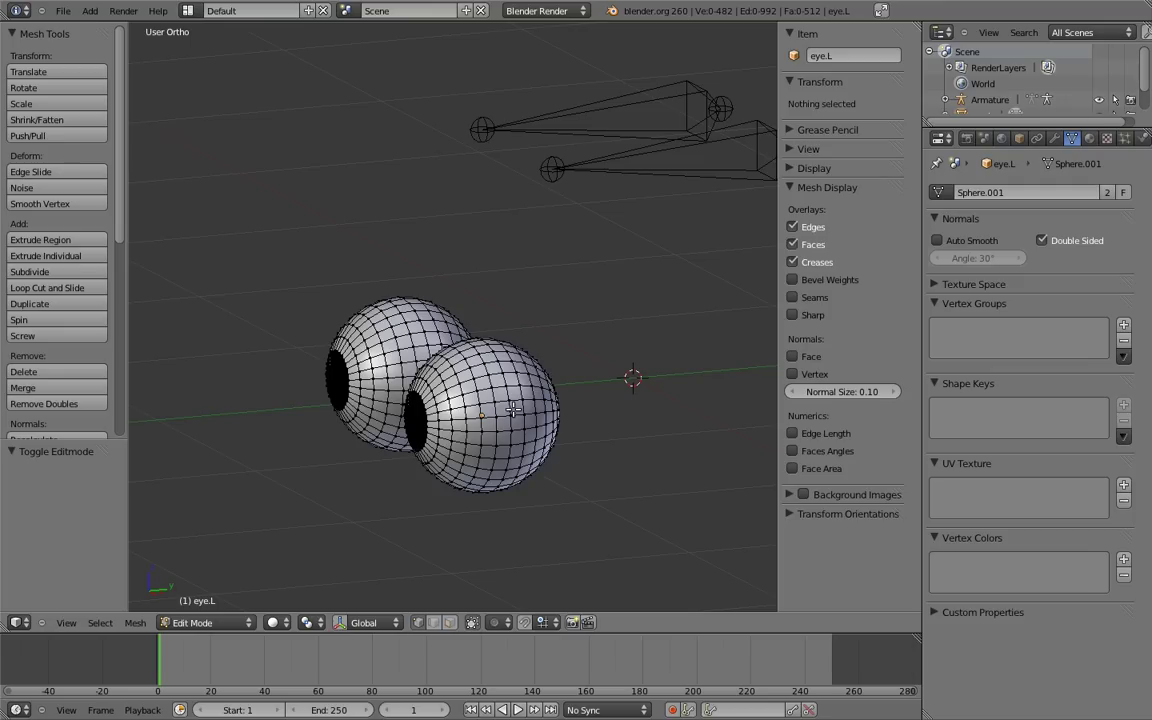
mouse_move(461, 368)
middle_mouse_down()
mouse_move(512, 397)
mouse_move(393, 352)
mouse_move(403, 405)
mouse_move(445, 368)
middle_mouse_up()
right_click(393, 352, "alt")
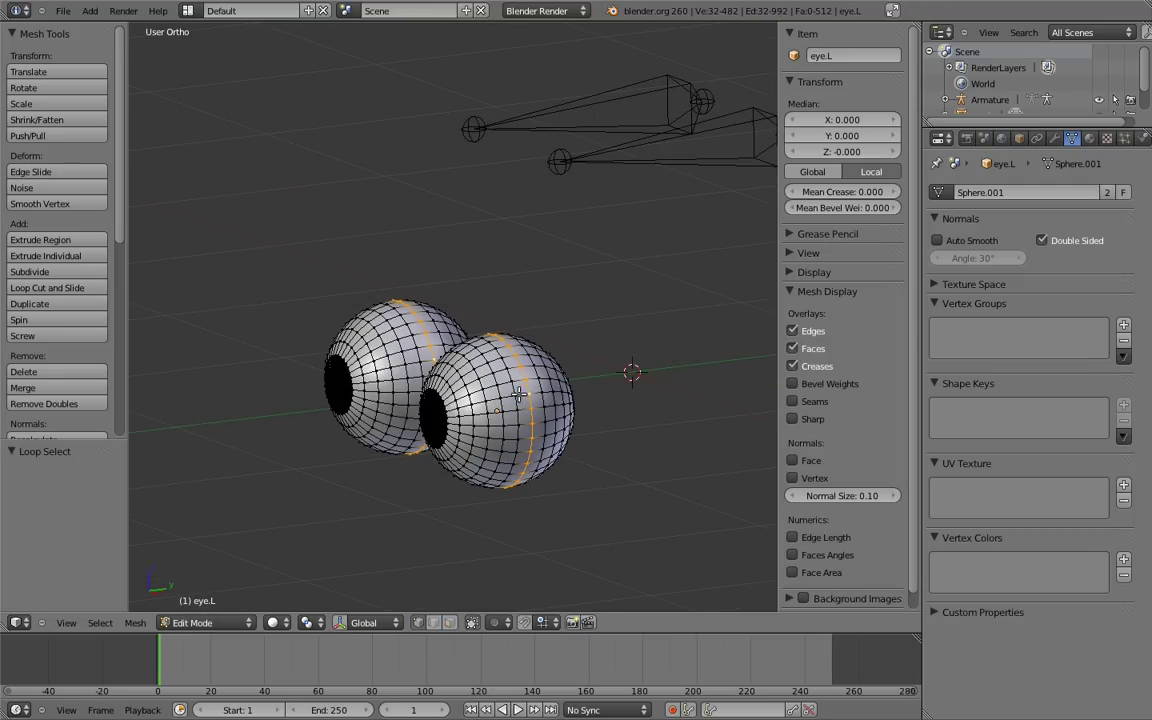
key("shift+s")
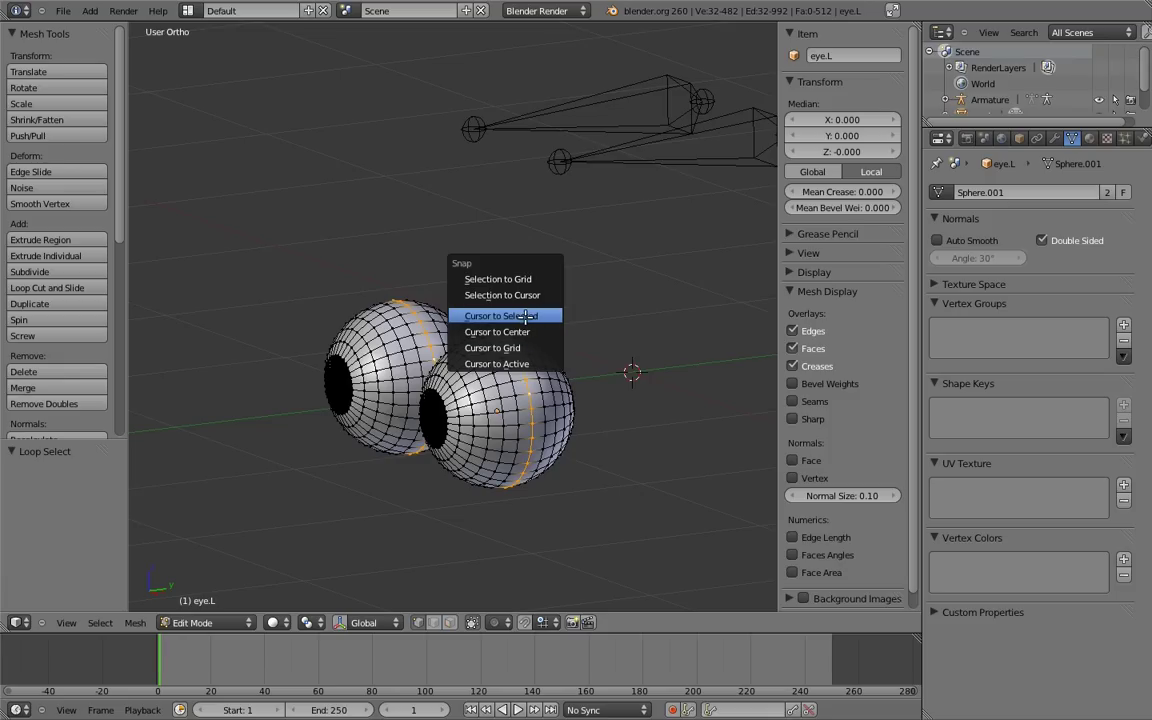
left_click(525, 318)
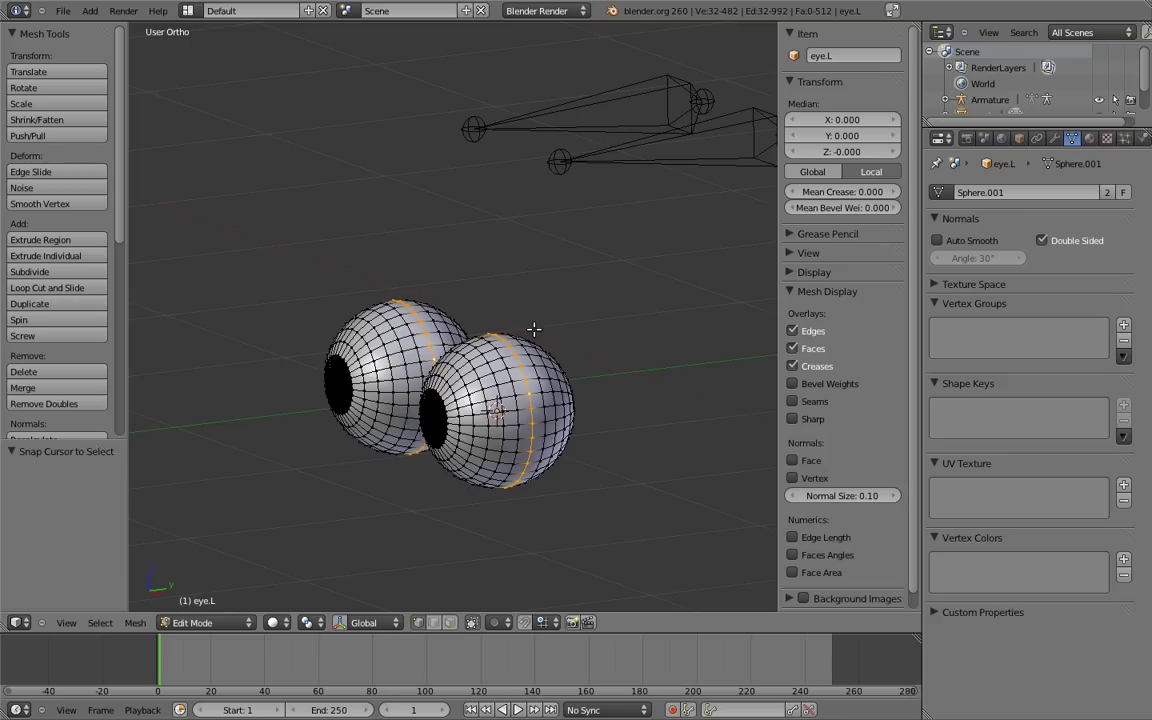
key("Tab")
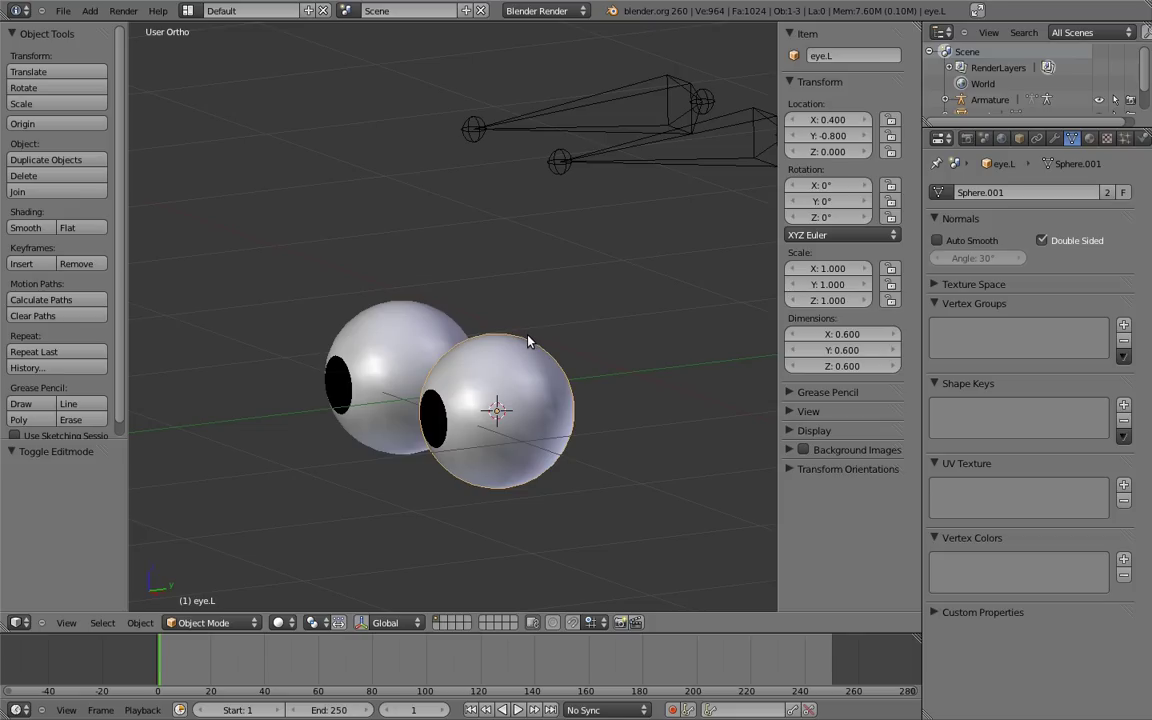
Step: Snap the lower bone, Bone, onto the 3D cursor at the eye.L centre
right_click(648, 145)
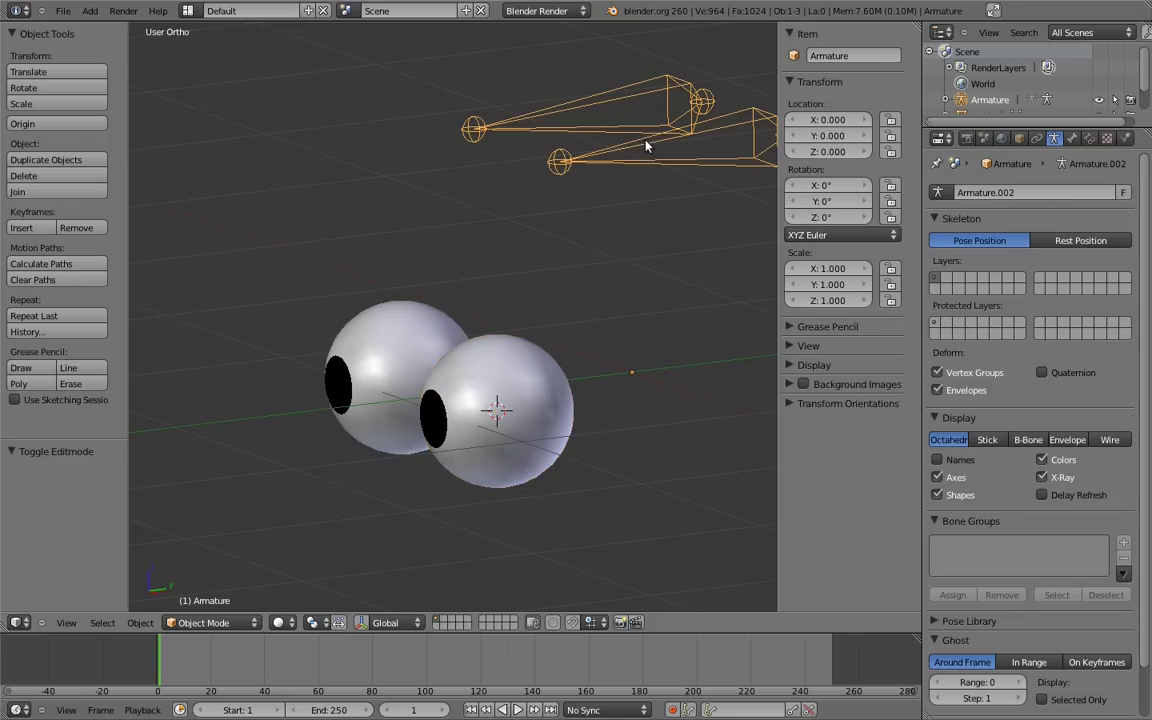
key("Tab")
middle_click_drag(651, 143, 560, 185, "shift")
right_click(485, 172)
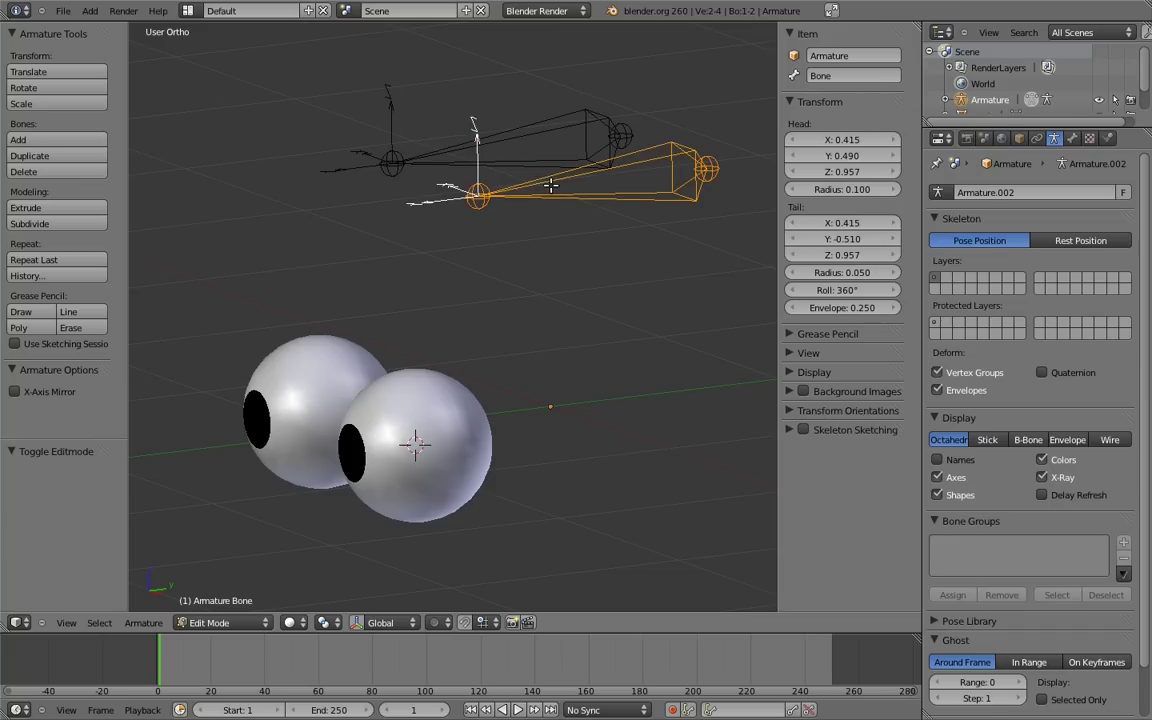
key("shift+s")
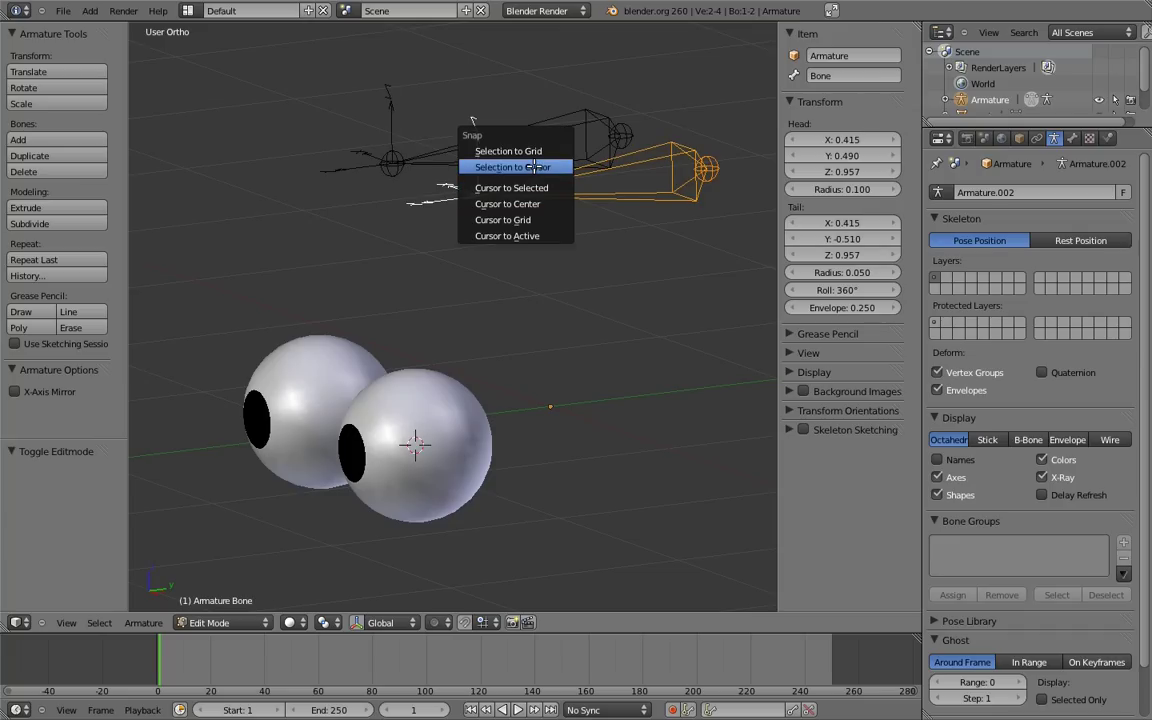
left_click(535, 167)
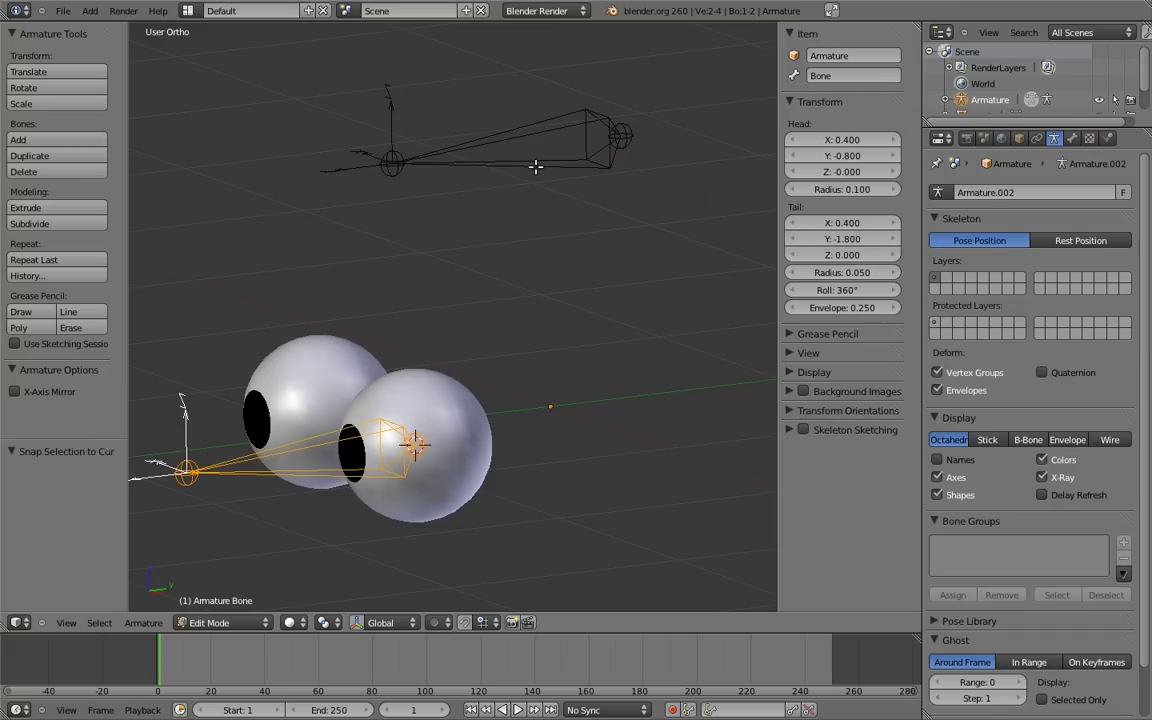
mouse_move(407, 333)
middle_mouse_down()
mouse_move(463, 390)
mouse_move(476, 437)
mouse_move(483, 391)
middle_mouse_up()
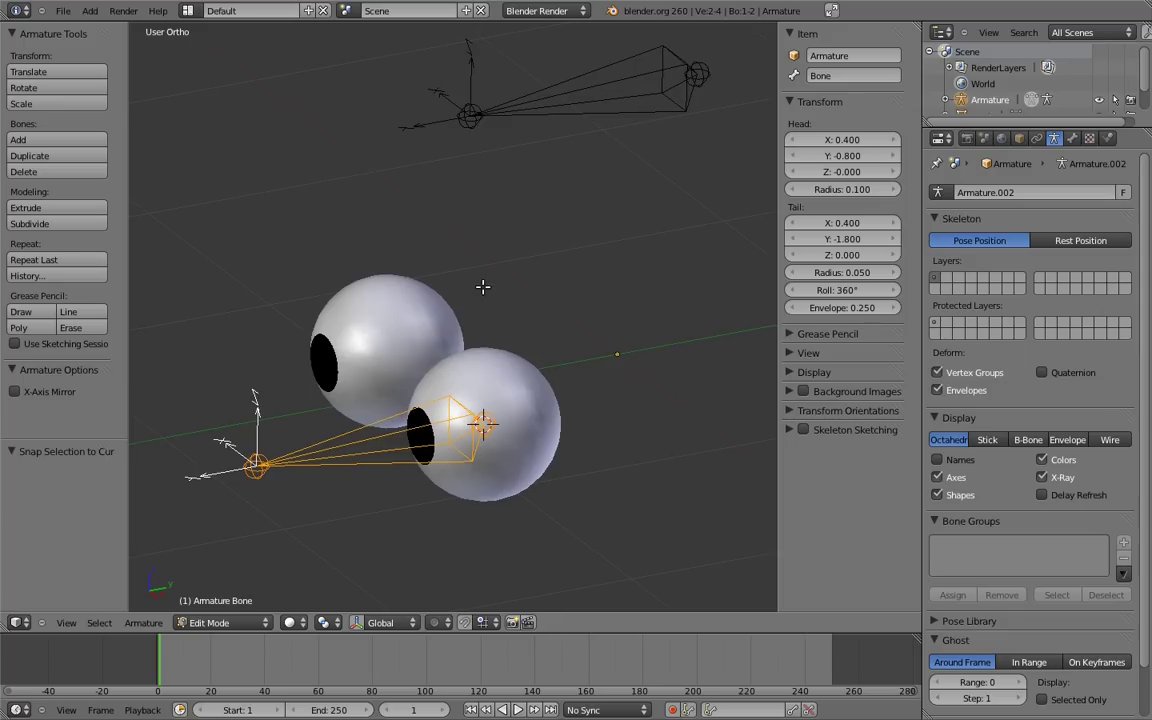
Step: Snap the 3D cursor to the centre of the eye.R sphere using an edge loop
key("Tab")
right_click(377, 275)
key("Tab")
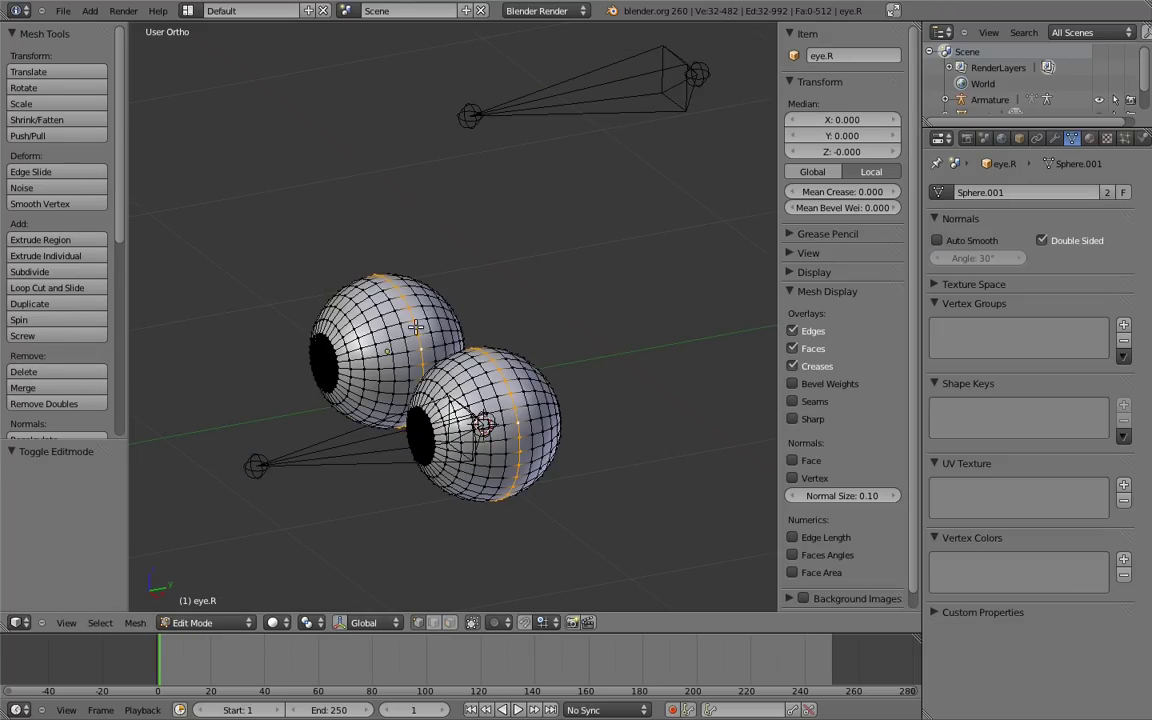
right_click(421, 311, "alt")
key("shift+s")
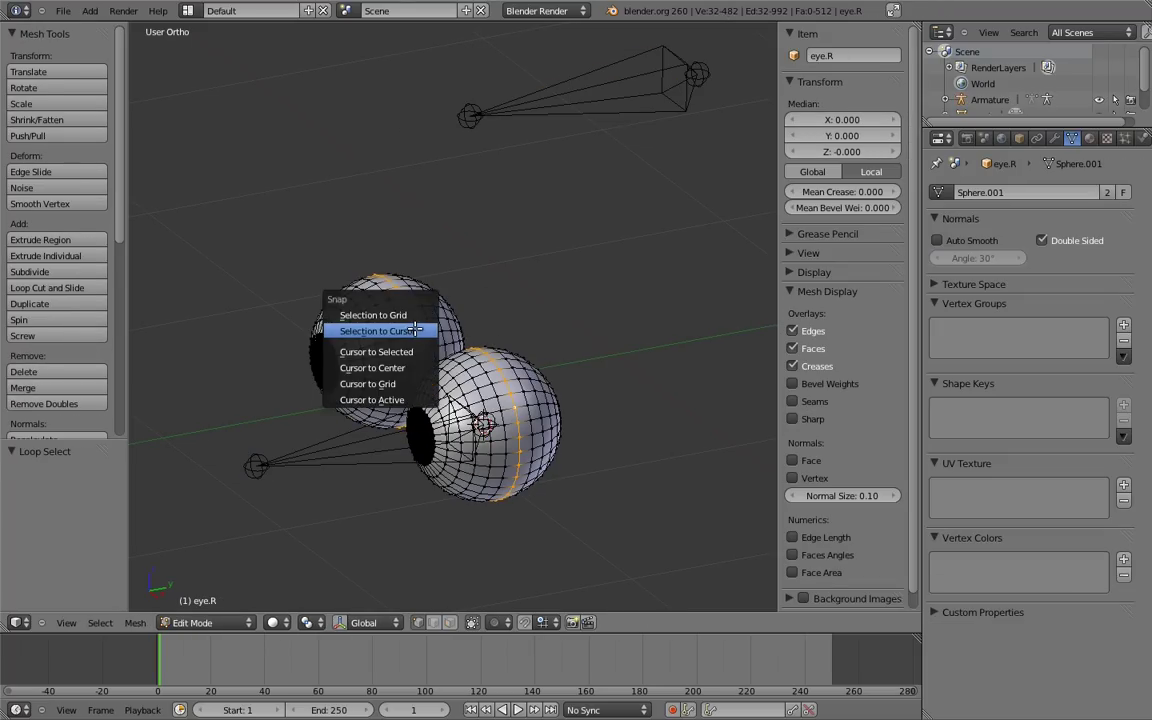
left_click(380, 352)
key("Tab")
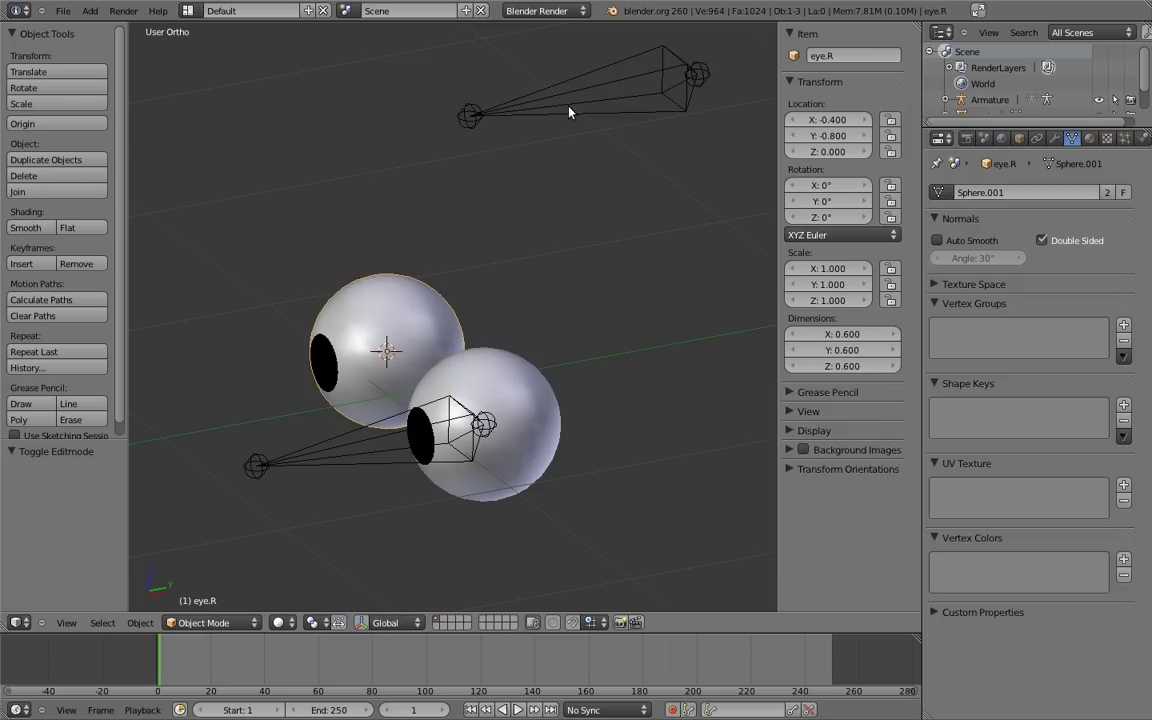
Step: Snap the upper bone, Bone.001, onto the cursor at the eye.R centre
right_click(581, 98)
key("Tab")
right_click(583, 90)
key("shift+s")
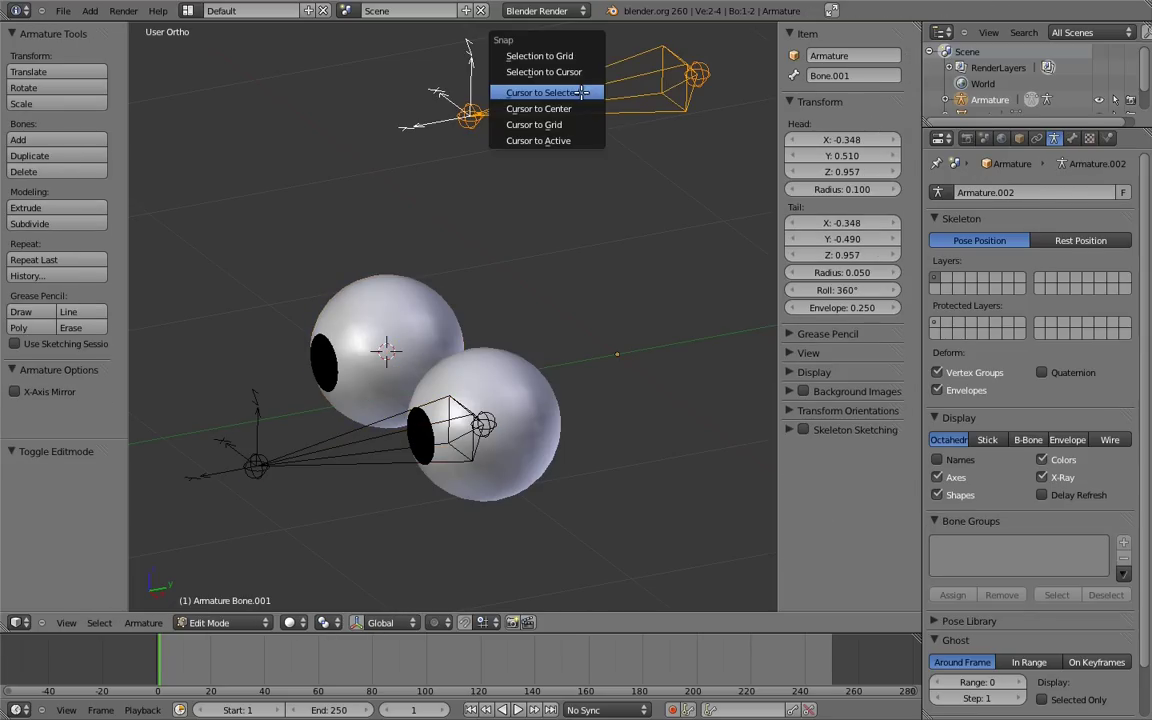
left_click(518, 67)
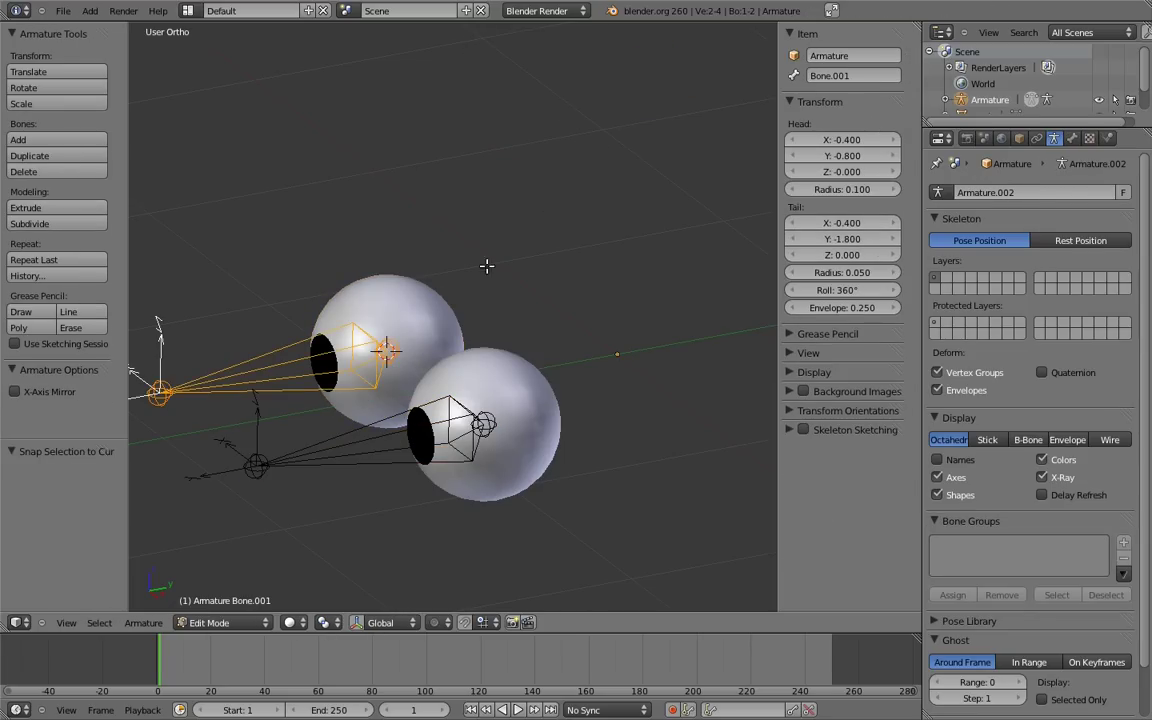
mouse_move(518, 357)
middle_mouse_down()
mouse_move(424, 429)
mouse_move(463, 375)
middle_mouse_up()
Step: Rename the two eyeball bones to eye.L and eye.R
right_click(463, 377)
left_click(826, 76)
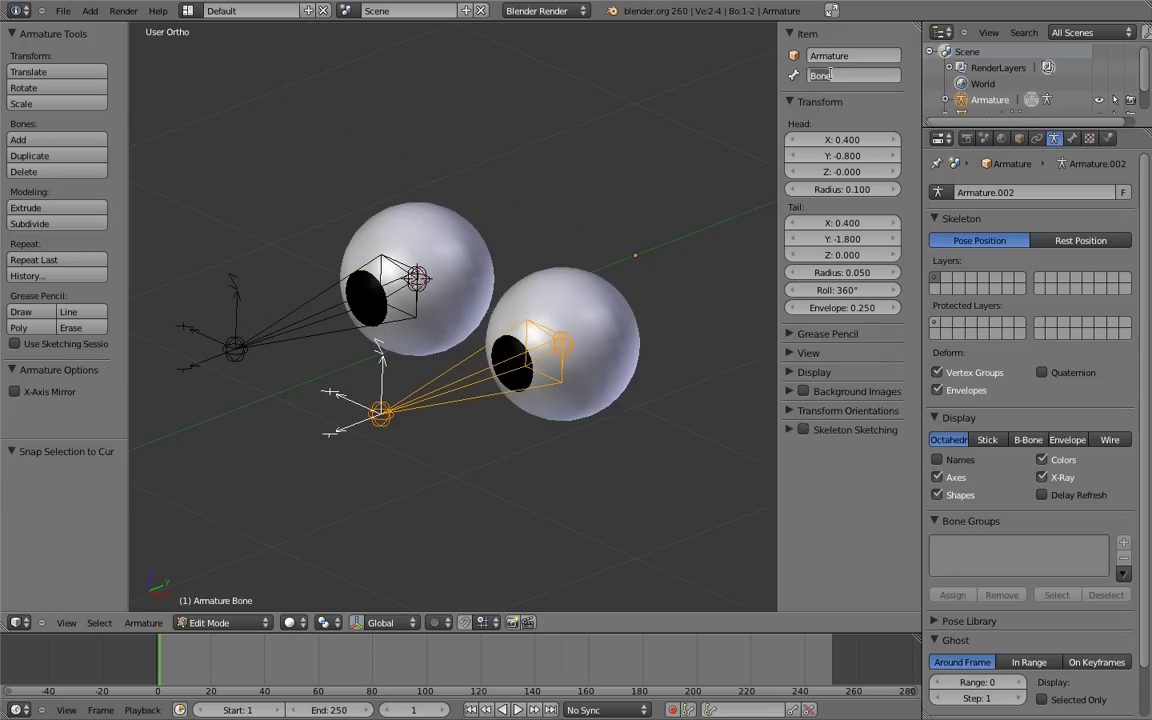
type("eye.L")
key("Return")
right_click(349, 289)
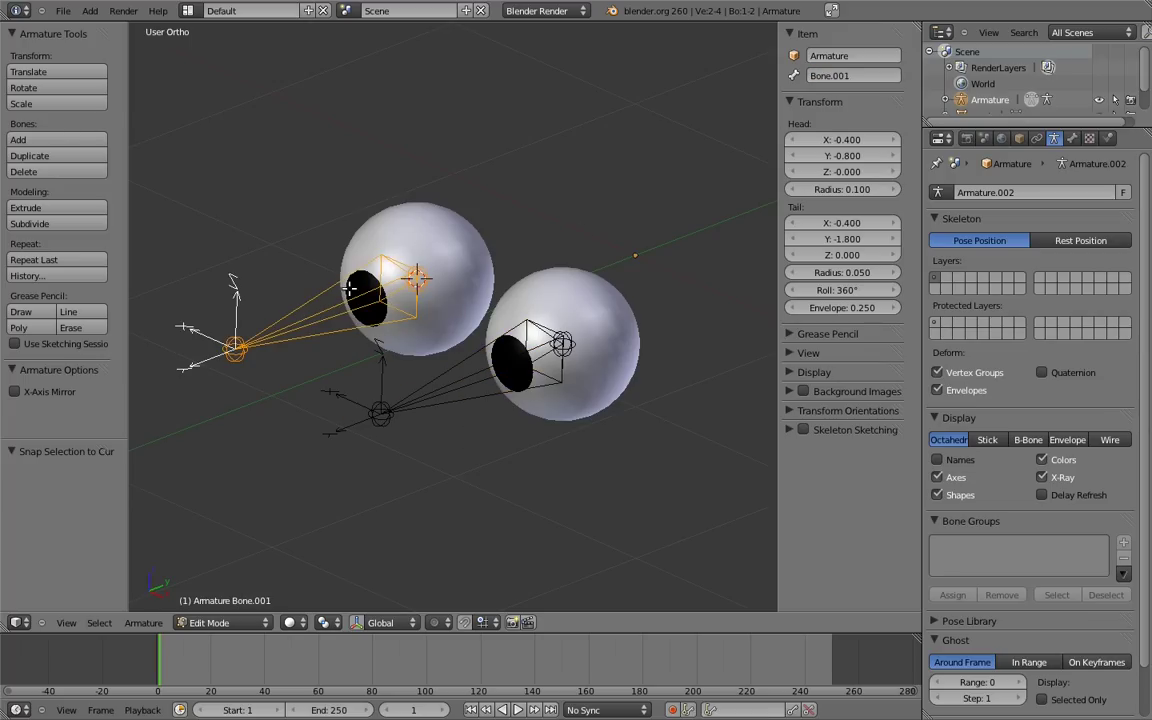
left_click(836, 76)
type("eye")
type(".R")
key("Return")
Step: In Pose Mode, parent the eye.L and eye.R spheres to their matching bones
key("ctrl+Tab")
right_click(625, 315)
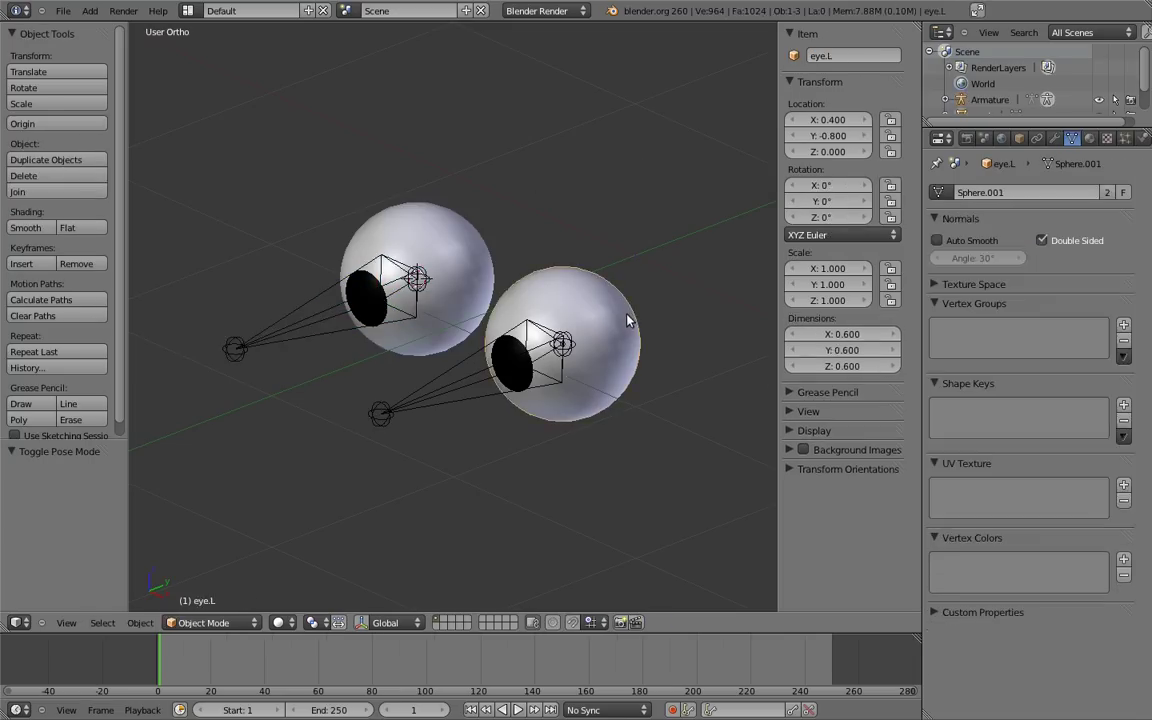
right_click(468, 384, "shift")
key("ctrl+p")
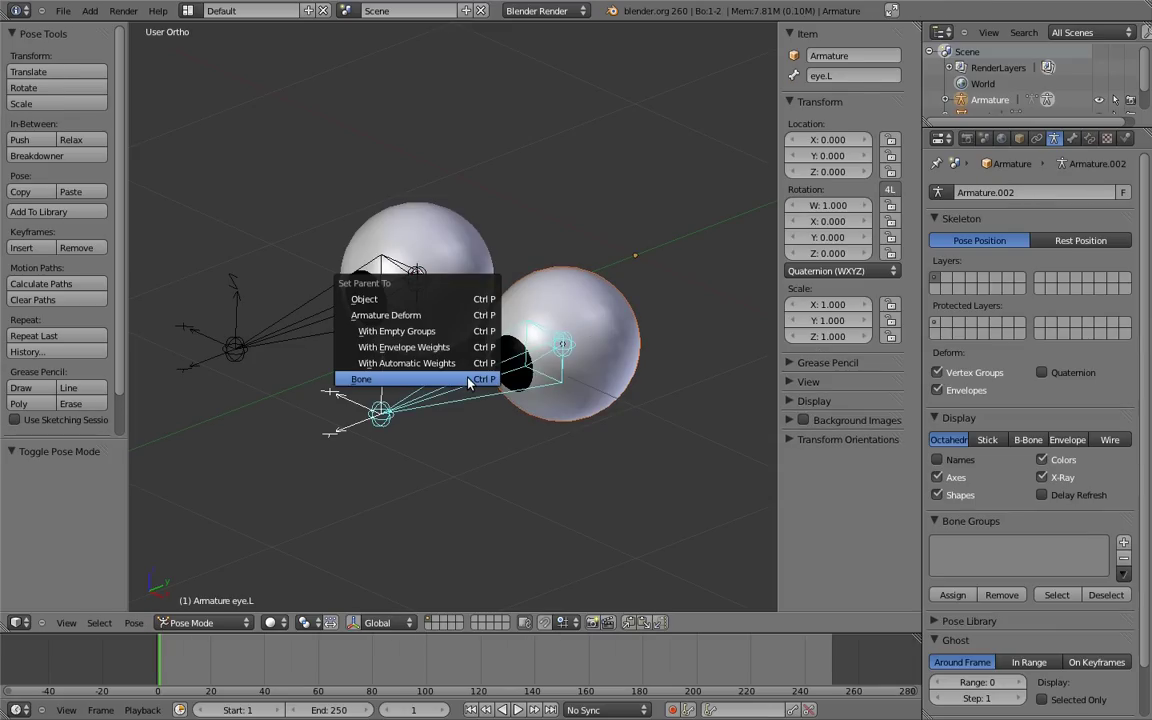
left_click(468, 384)
right_click(455, 233)
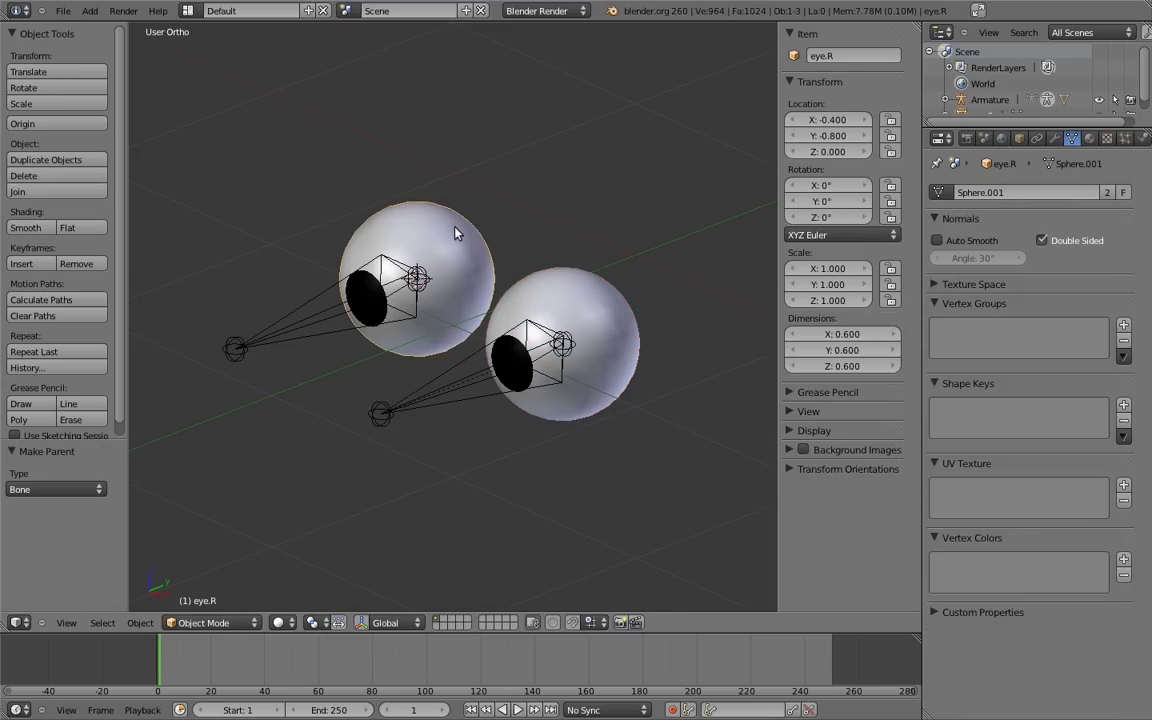
right_click(314, 308, "shift")
key("ctrl+p")
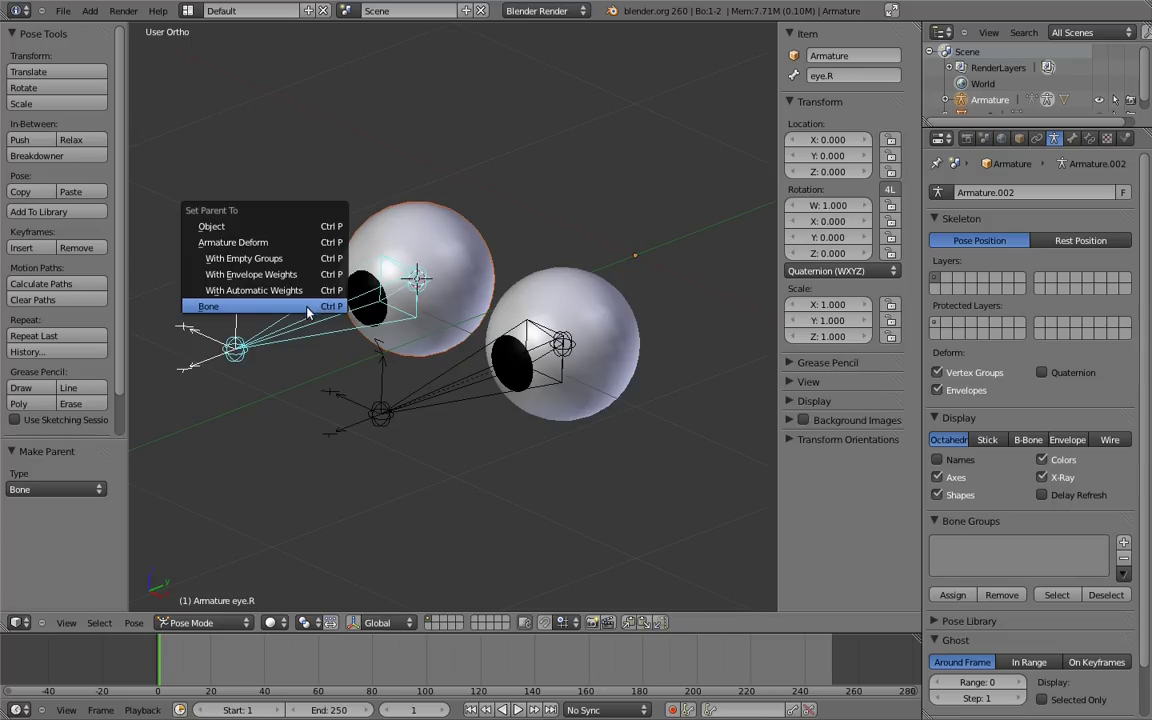
left_click(308, 313)
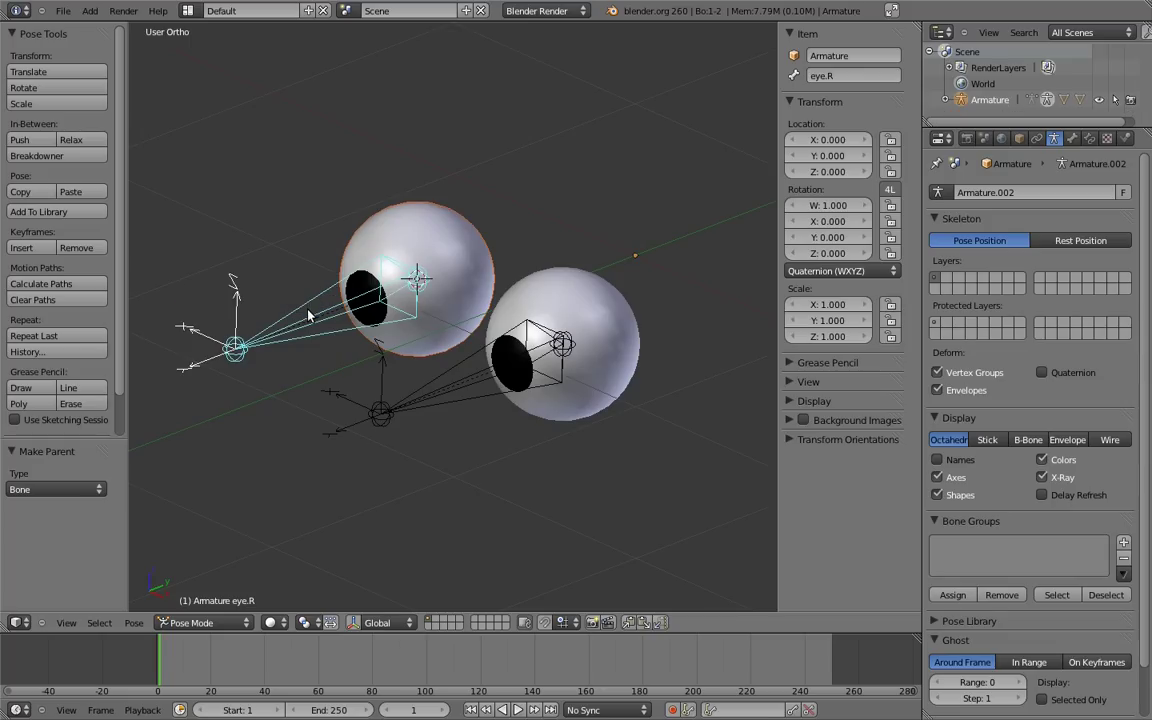
Step: Test the parenting by moving the eye.L bone and rotating the eye.R bone
right_click(427, 392)
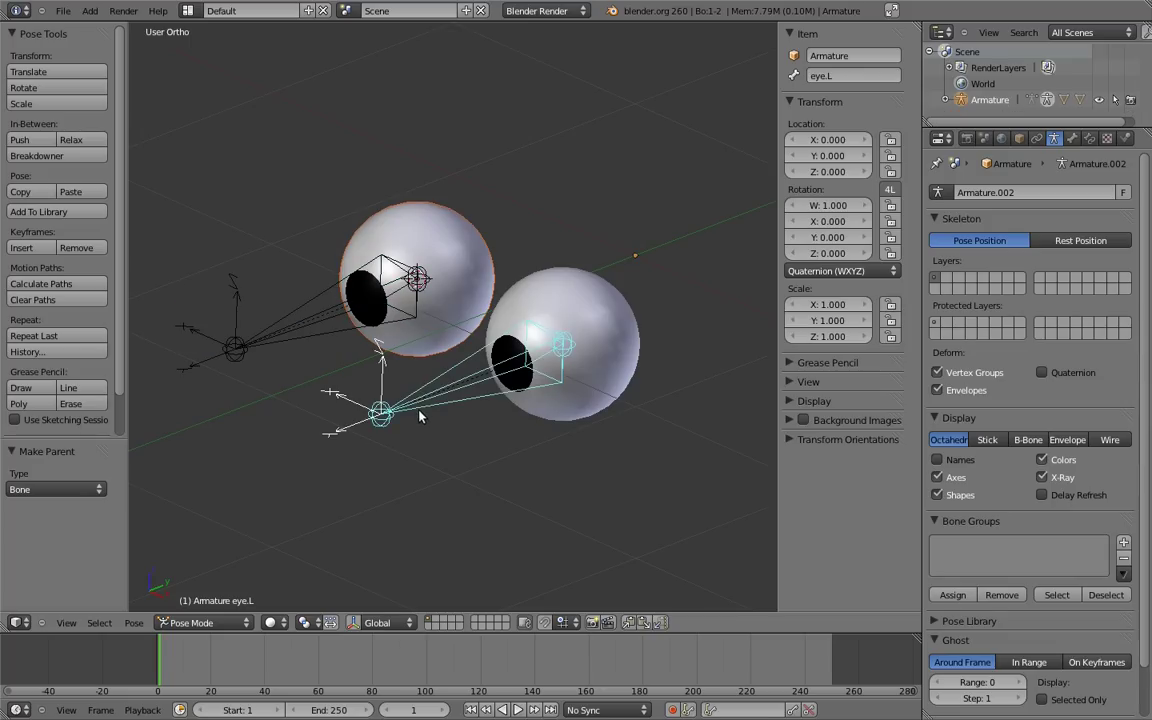
key("g")
key("Escape")
right_click(287, 320)
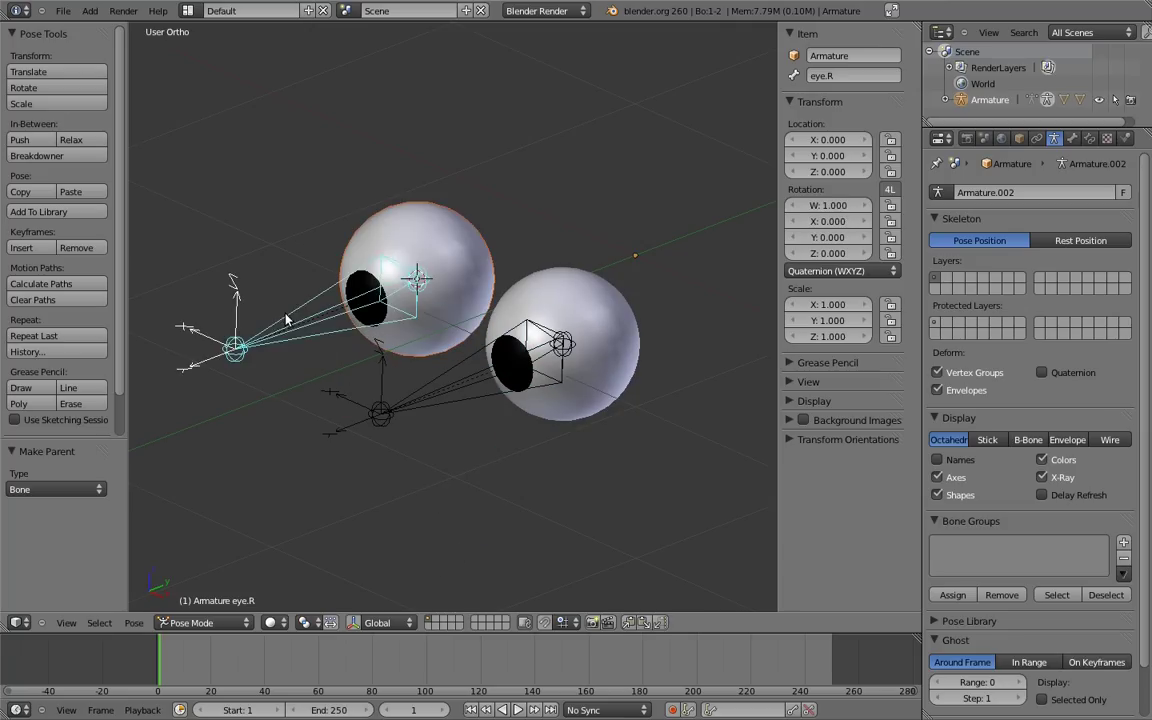
key("r")
key("Escape")
Step: Add a new bone, centre it between the eyes along X, and move it forward along Y
key("Tab")
key("shift+a")
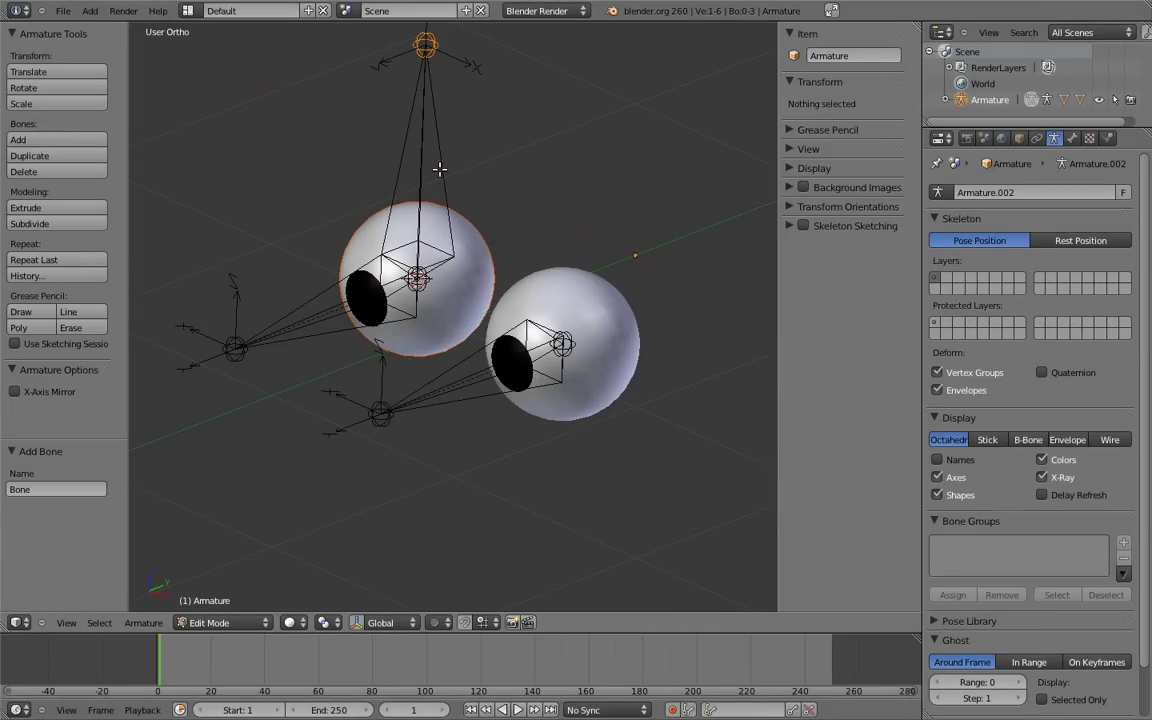
key("KP_7")
scroll(555, 175, "down", 2)
scroll(550, 195, "down", 2)
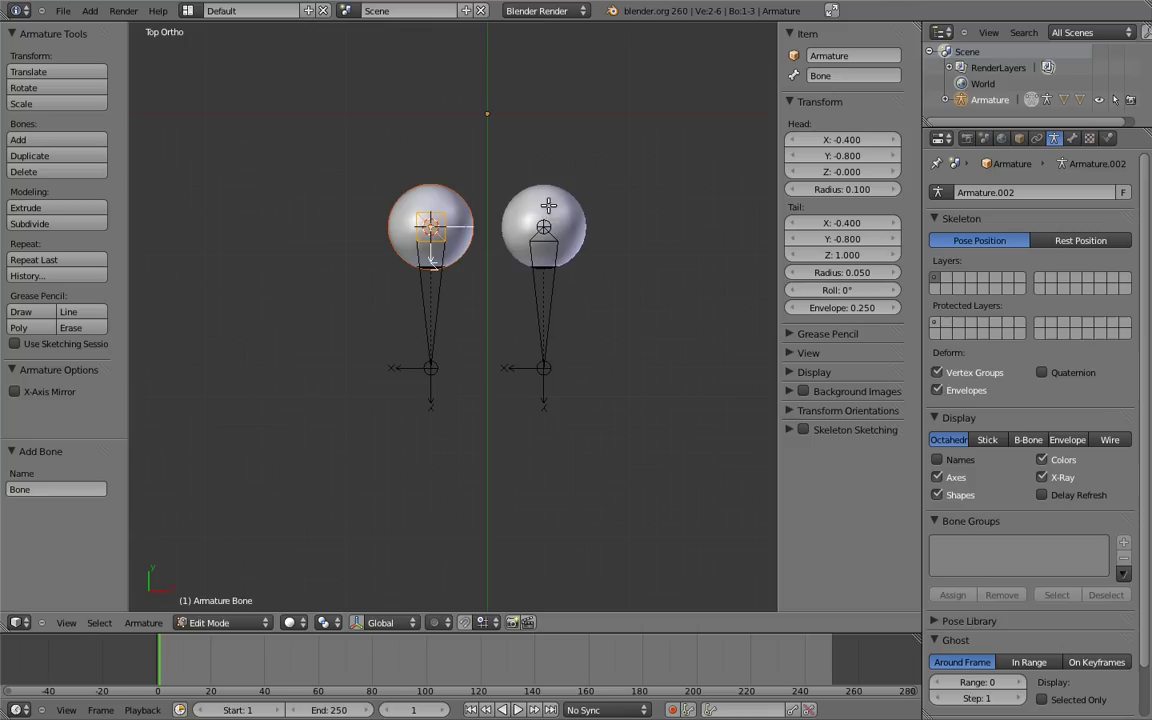
key("g")
key("x")
left_click(607, 221)
key("g")
key("y")
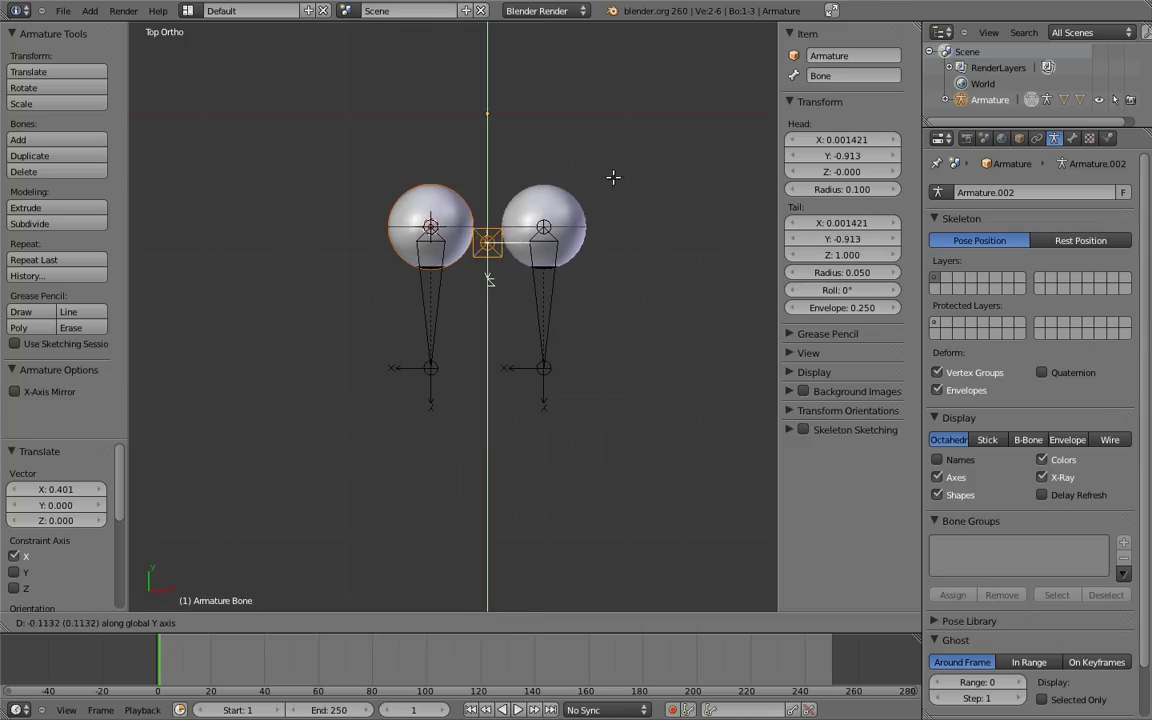
left_click(587, 454)
key("KP_3")
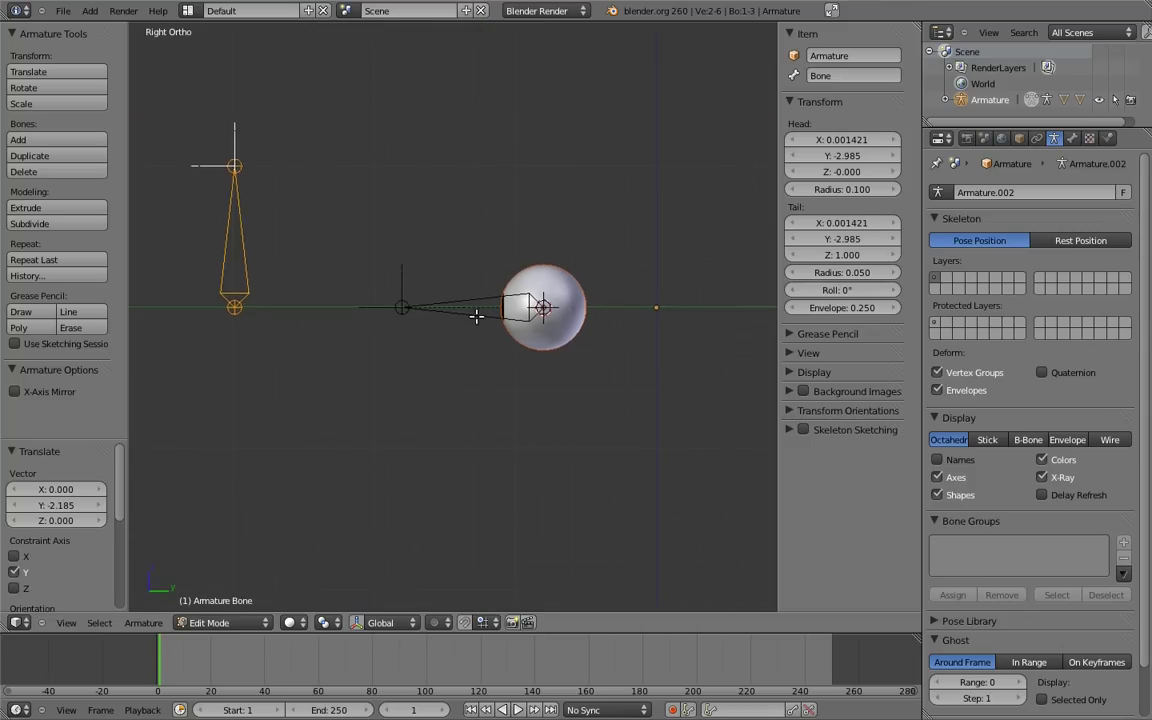
middle_click_drag(476, 316, 496, 316, "shift")
Step: Rename the new bone eye_target, enter Pose Mode, and select it with eye.L
left_click(828, 73)
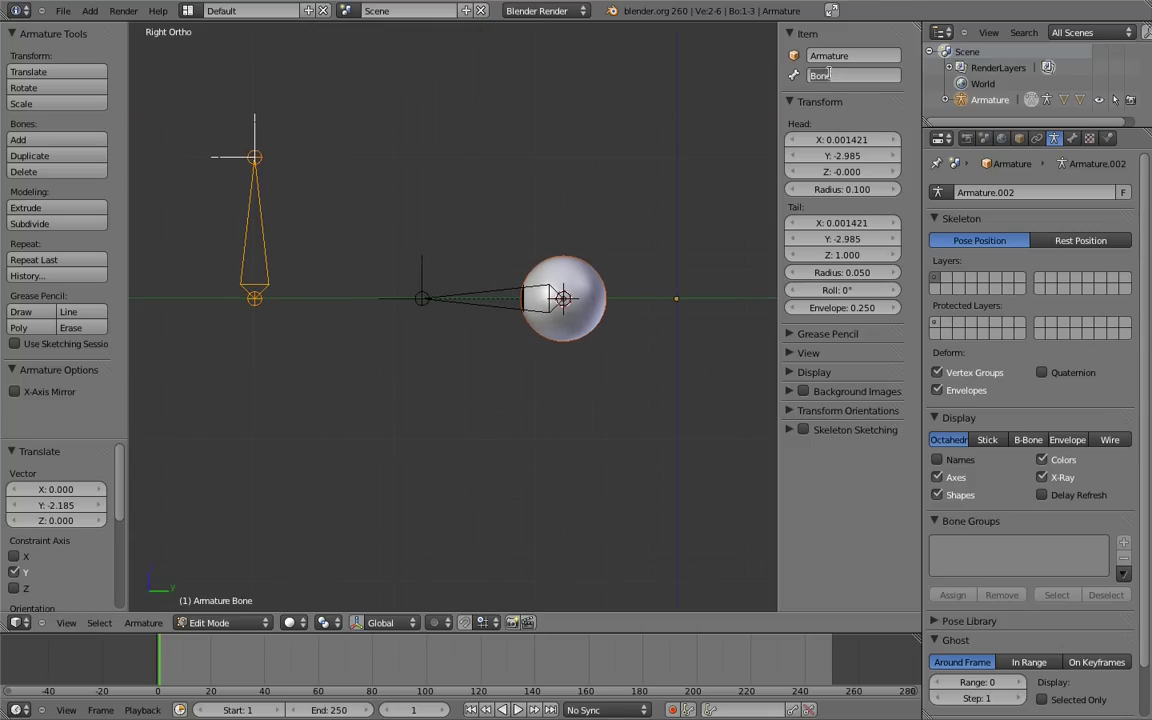
double_click(822, 74)
type("e_target")
key("Return")
key("ctrl+Tab")
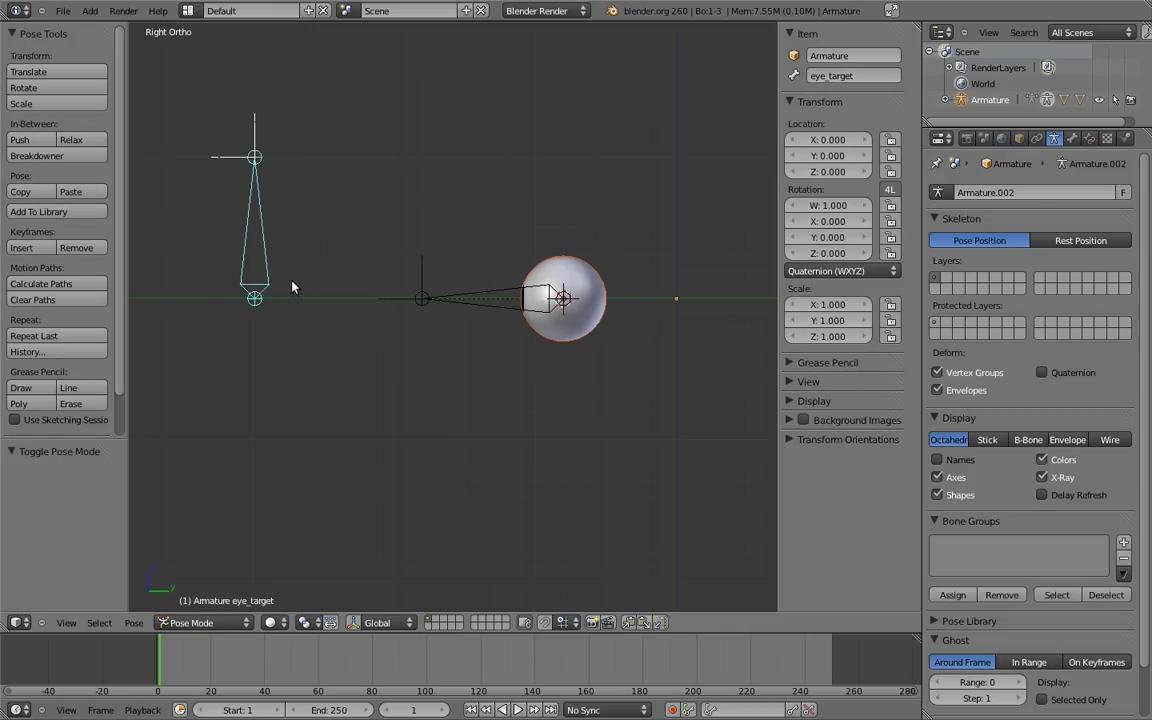
middle_click_drag(250, 300, 328, 371)
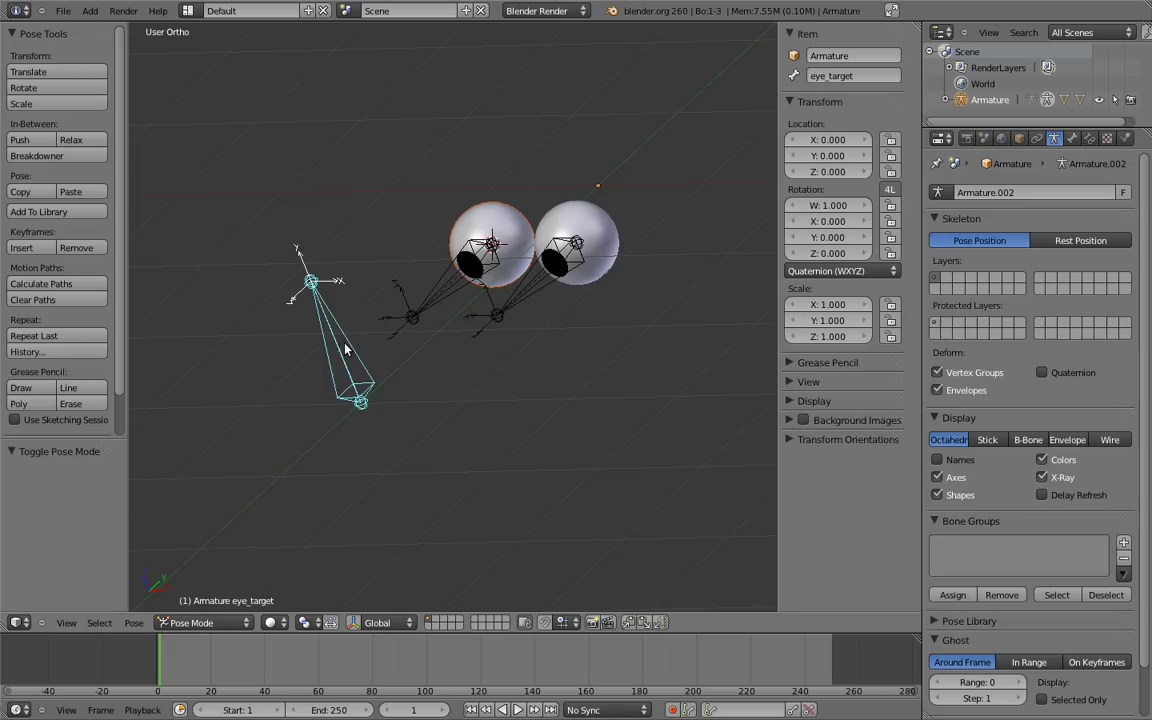
right_click(510, 300, "shift")
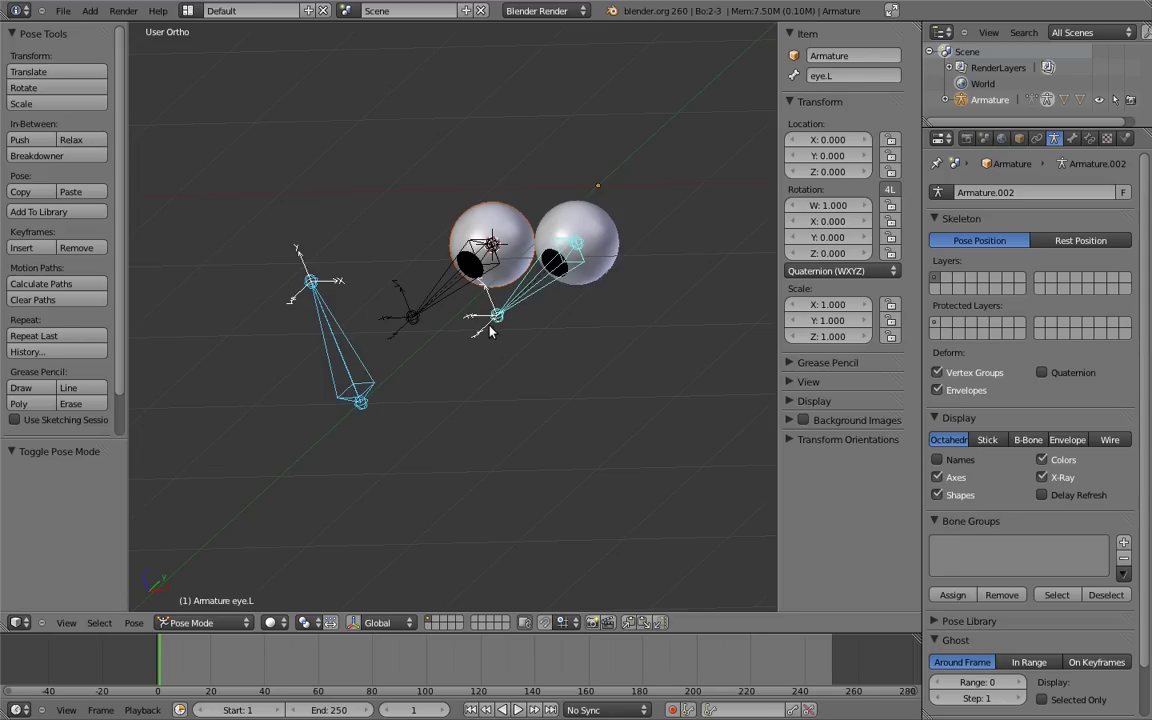
Step: Give eye.L a Damped Track constraint to eye_target and test by moving the target
key("ctrl+shift+c")
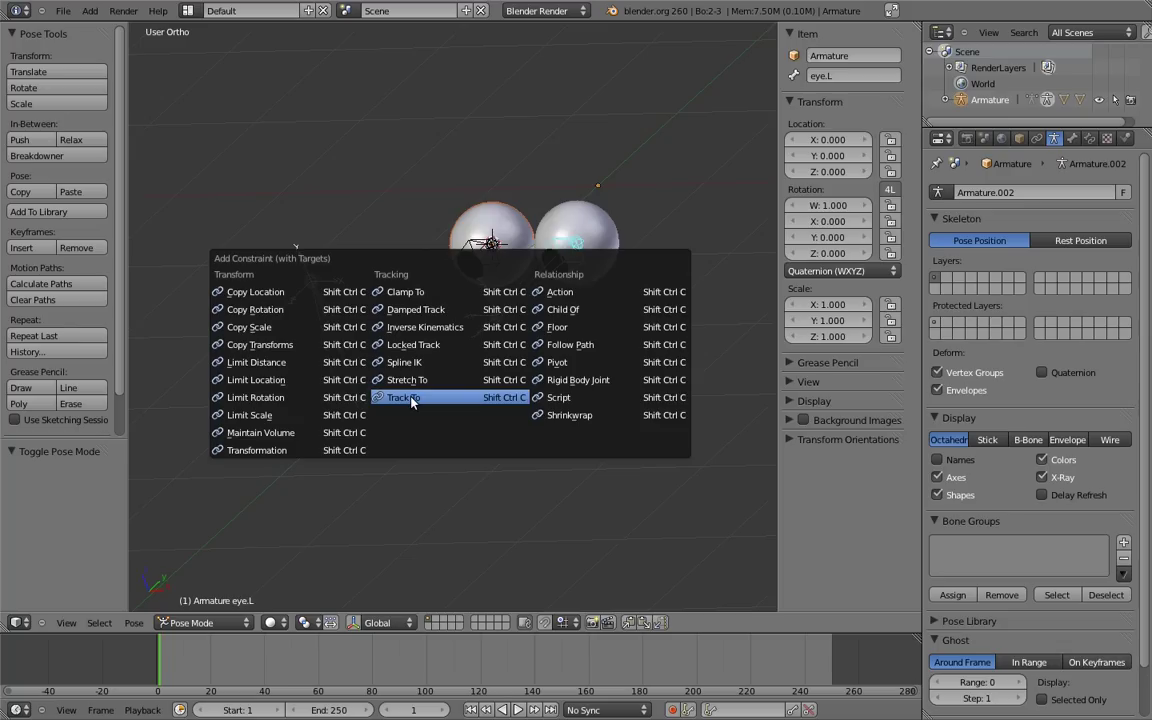
left_click(390, 309)
key("KP_7")
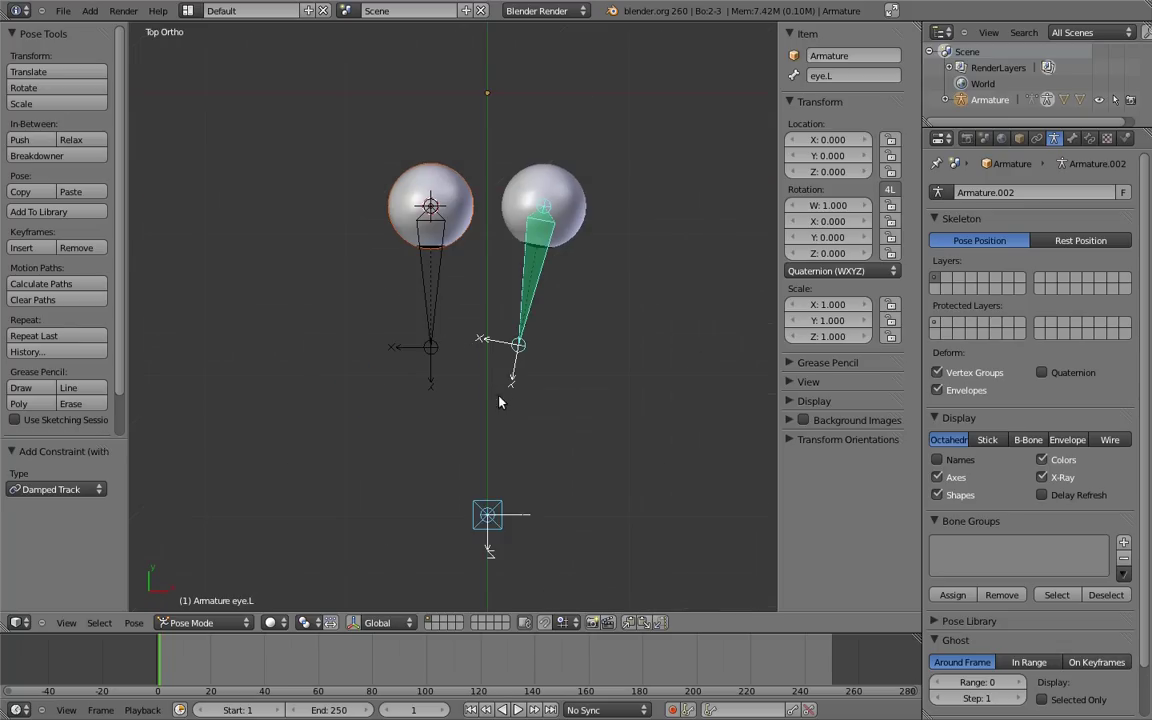
scroll(500, 375, "up", 1)
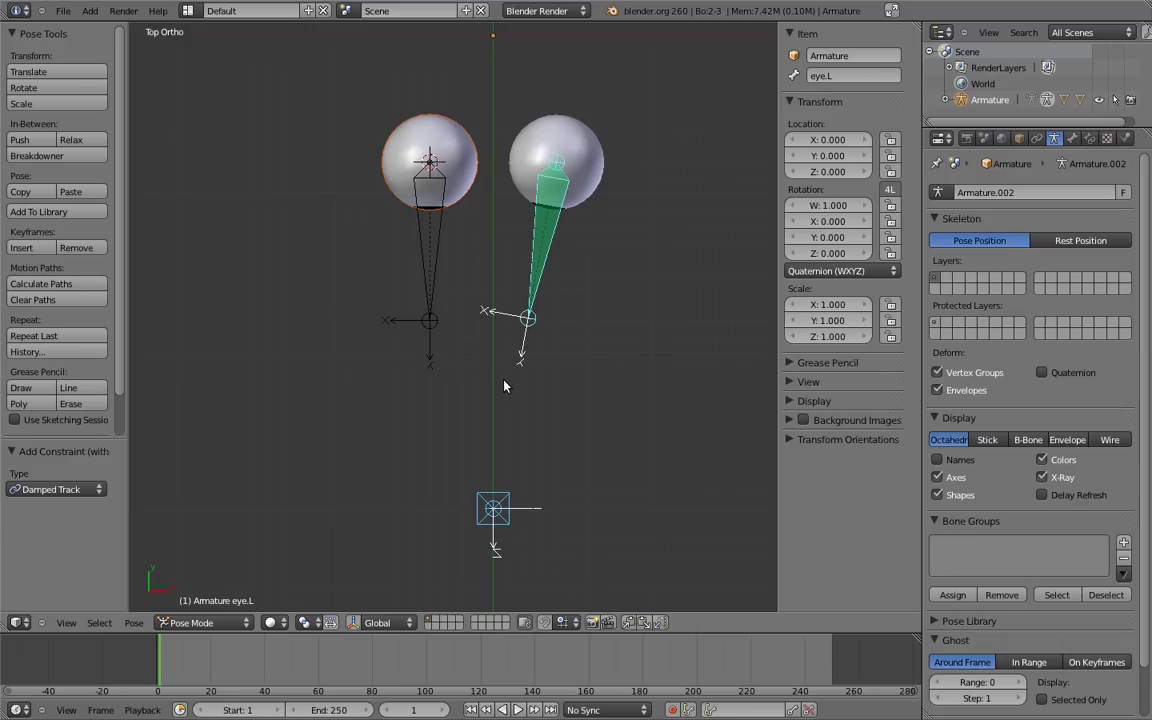
right_click(493, 508)
key("g")
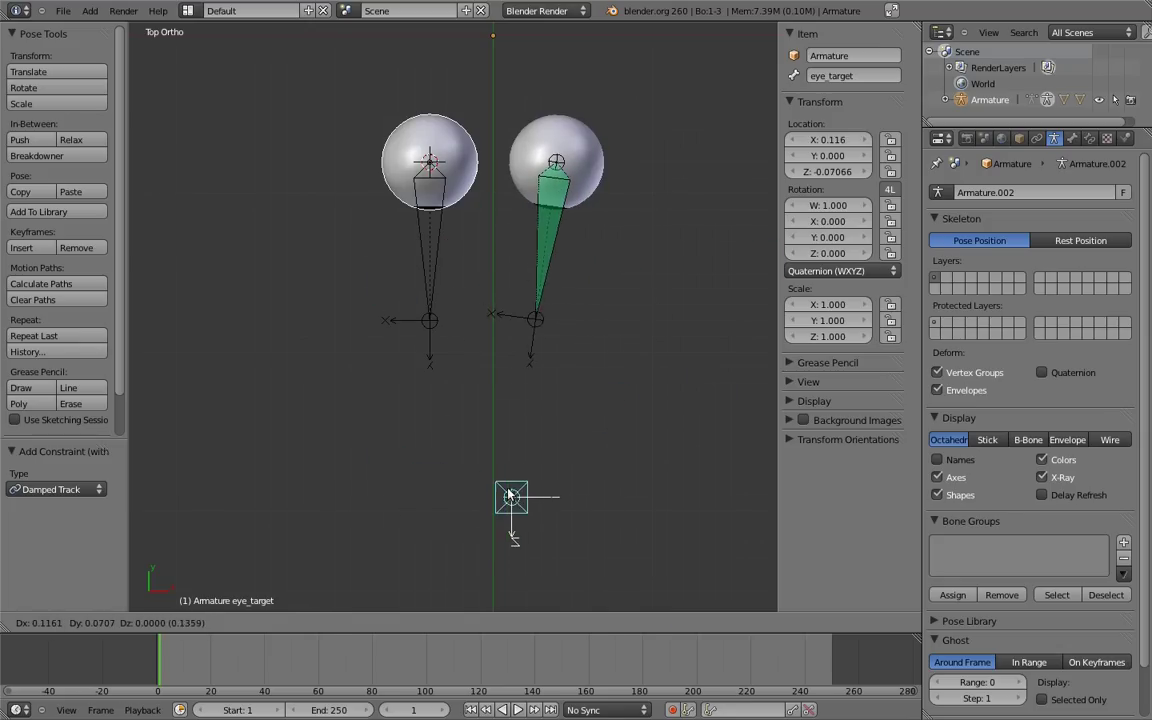
key("Escape")
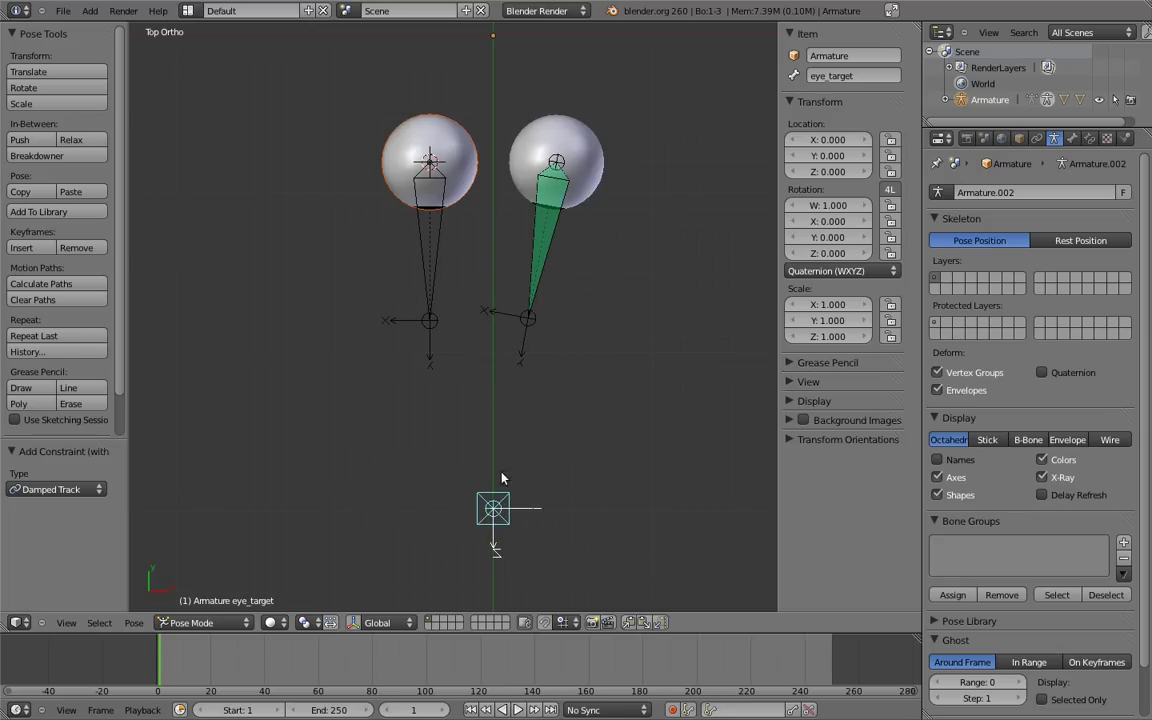
Step: Give eye.R a Damped Track to eye_target and check both eyes follow it
right_click(437, 271)
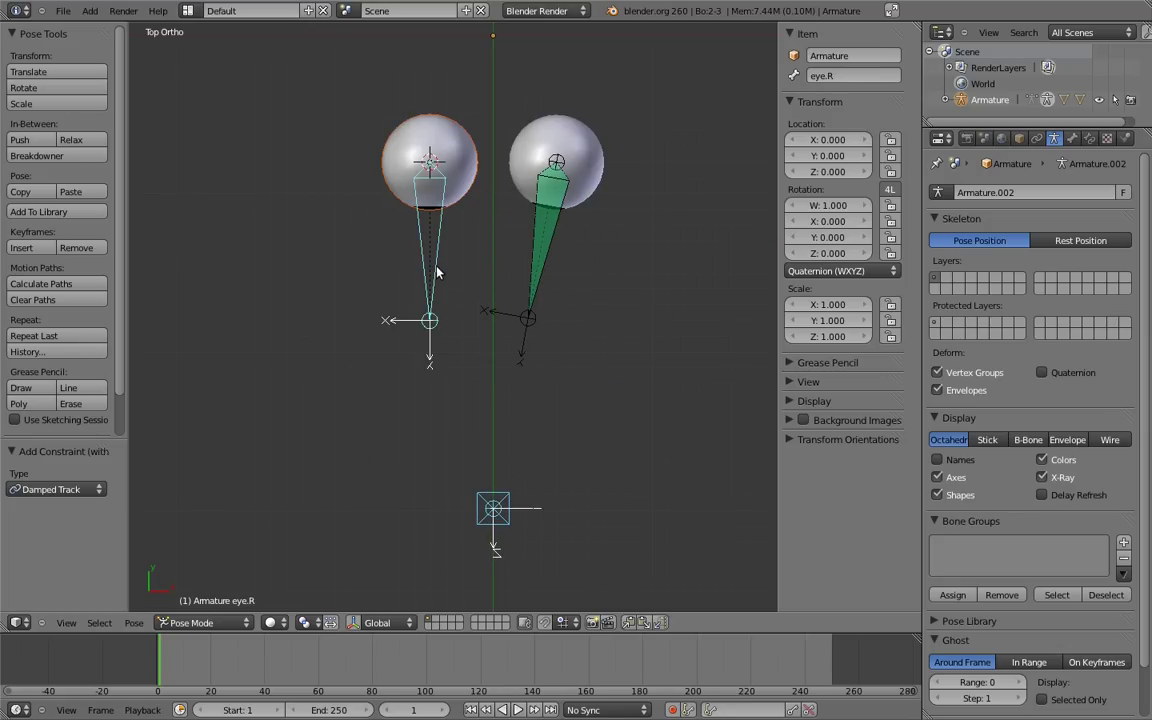
key("ctrl+shift+c")
left_click(376, 263)
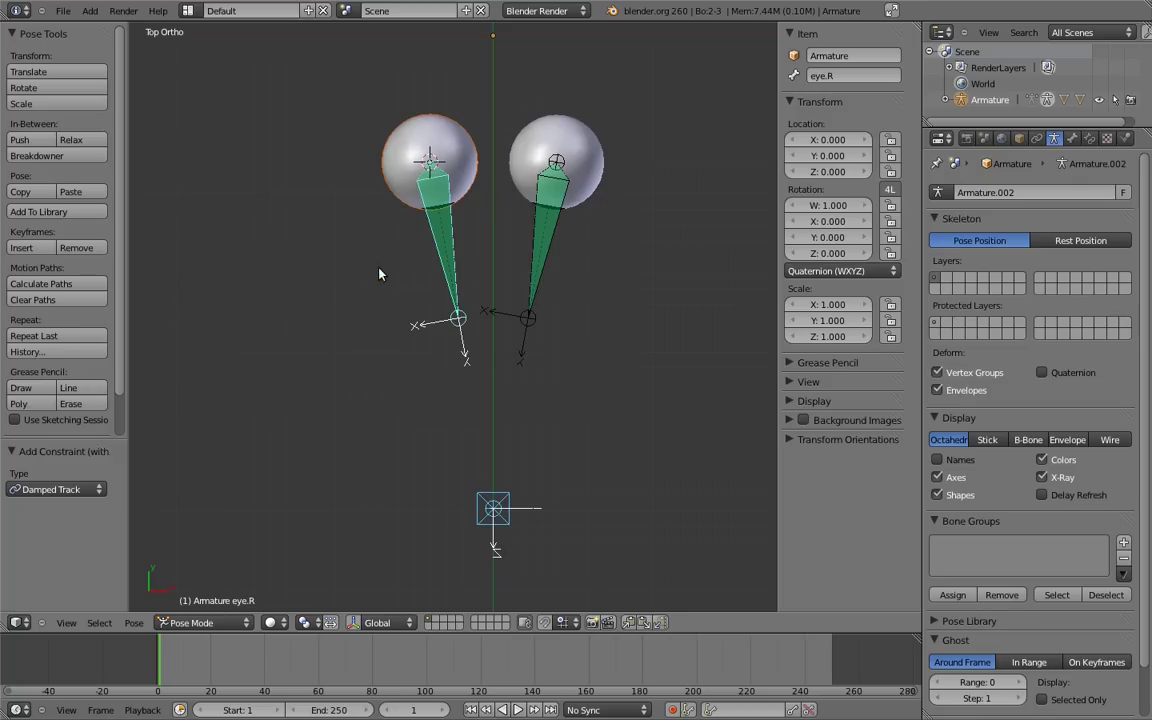
right_click(510, 503)
key("g")
key("Escape")
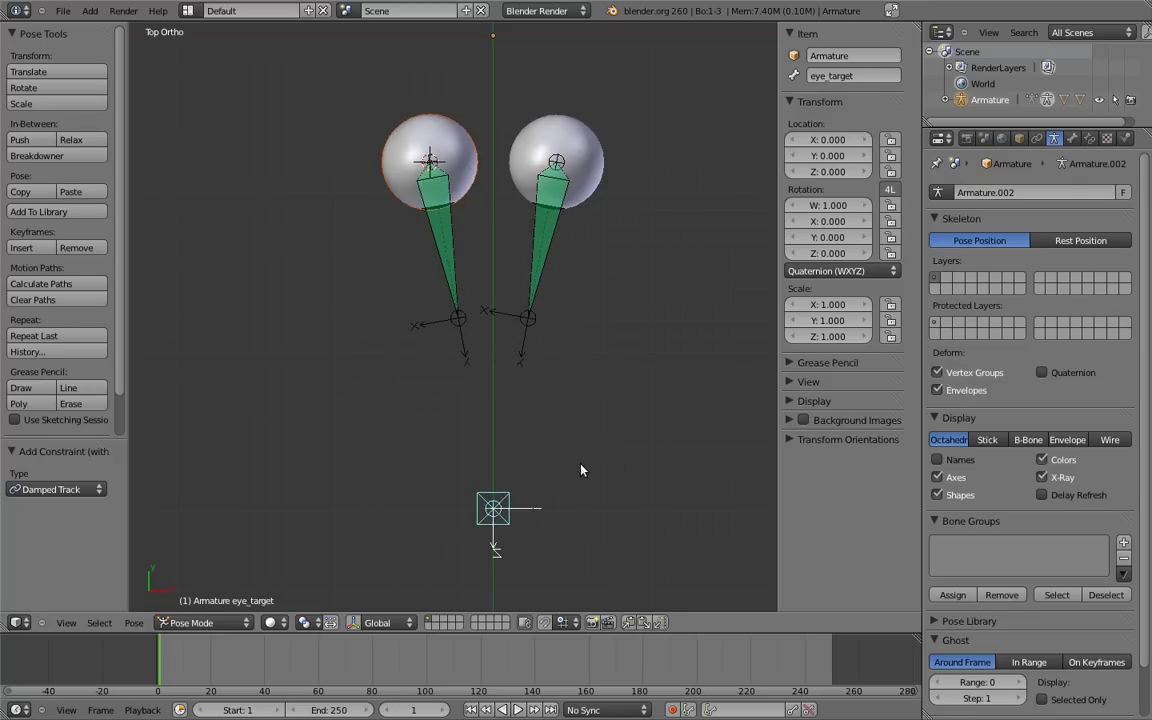
key("KP_1")
key("g")
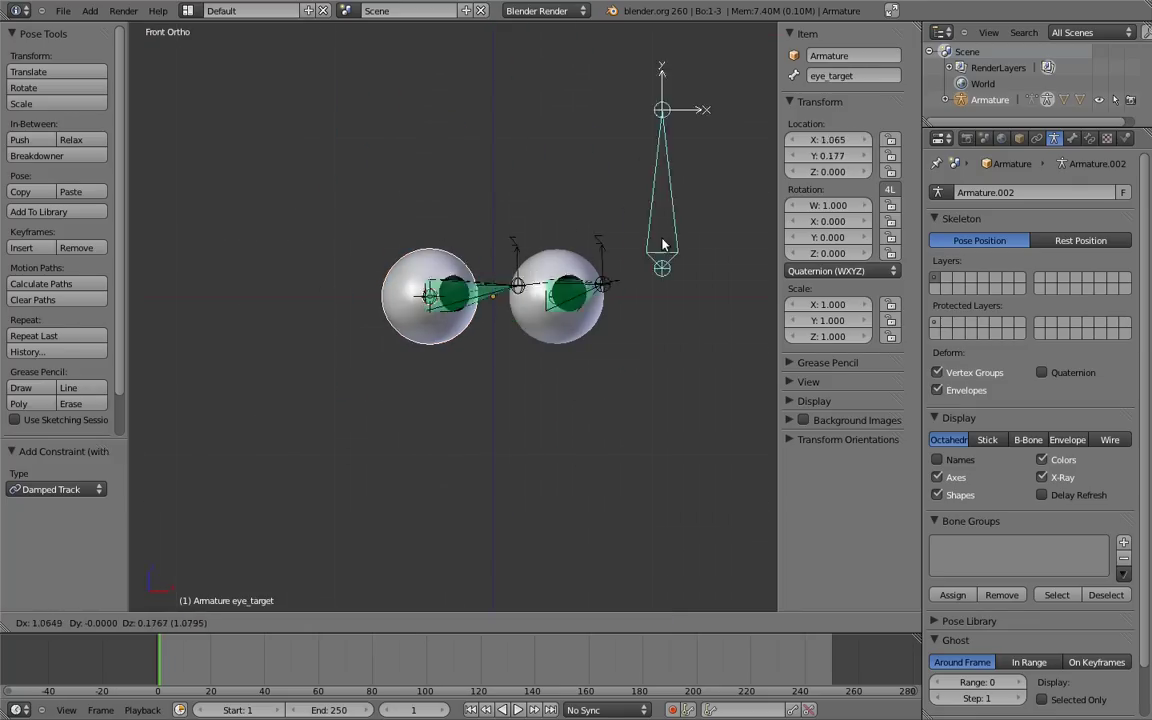
Step: Move eye_target along Y far out in front of the eyes
key("Escape")
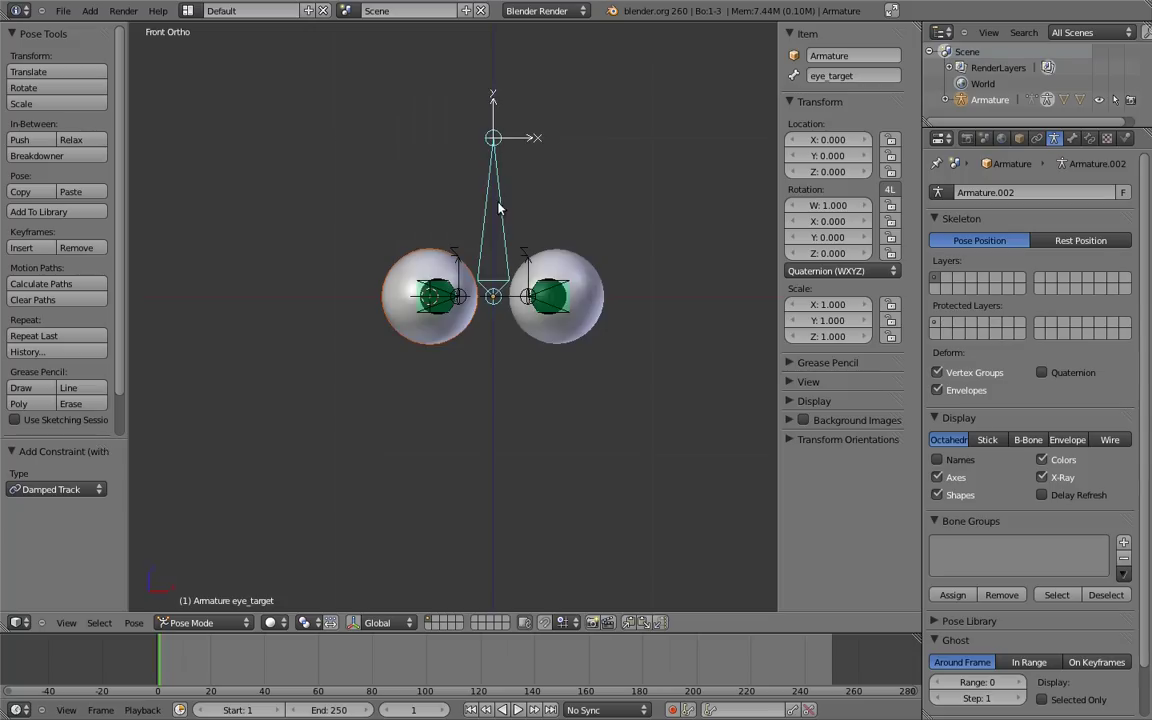
key("KP_7")
scroll(546, 320, "down", 5)
scroll(558, 306, "down", 5)
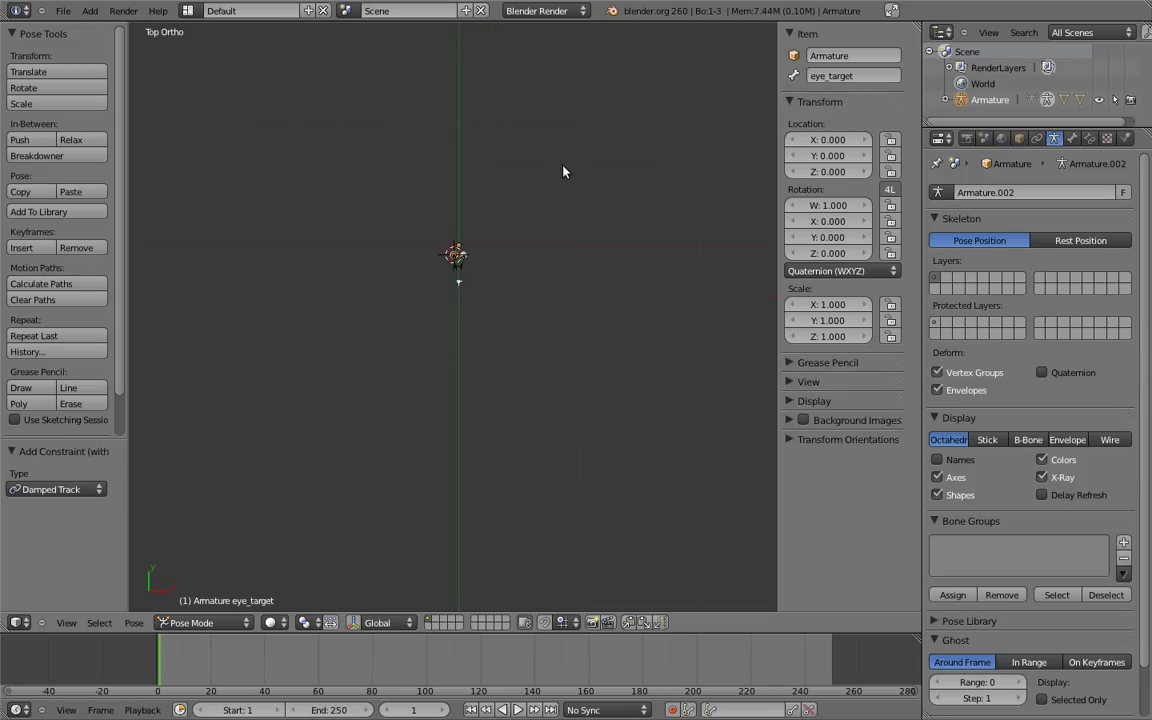
key("g")
key("y")
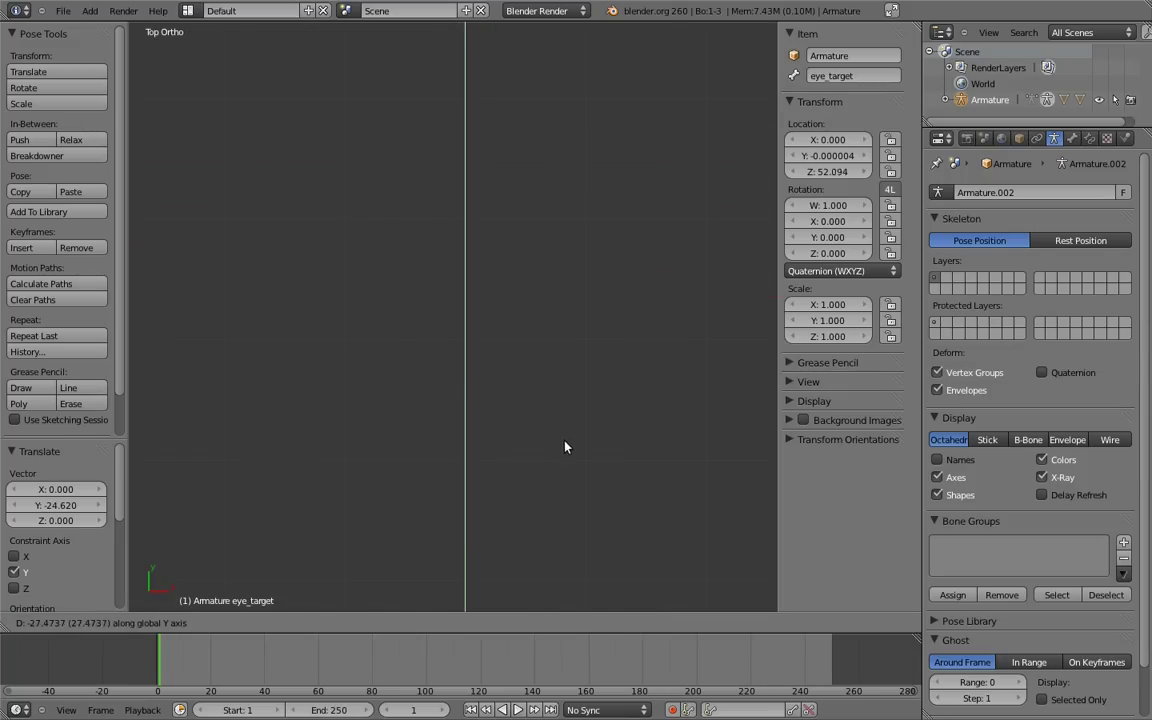
left_click(565, 444)
scroll(530, 245, "up", 3)
scroll(522, 265, "up", 7)
mouse_move(316, 411)
middle_mouse_down()
mouse_move(399, 355)
mouse_move(604, 320)
mouse_move(386, 321)
mouse_move(365, 303)
middle_mouse_up()
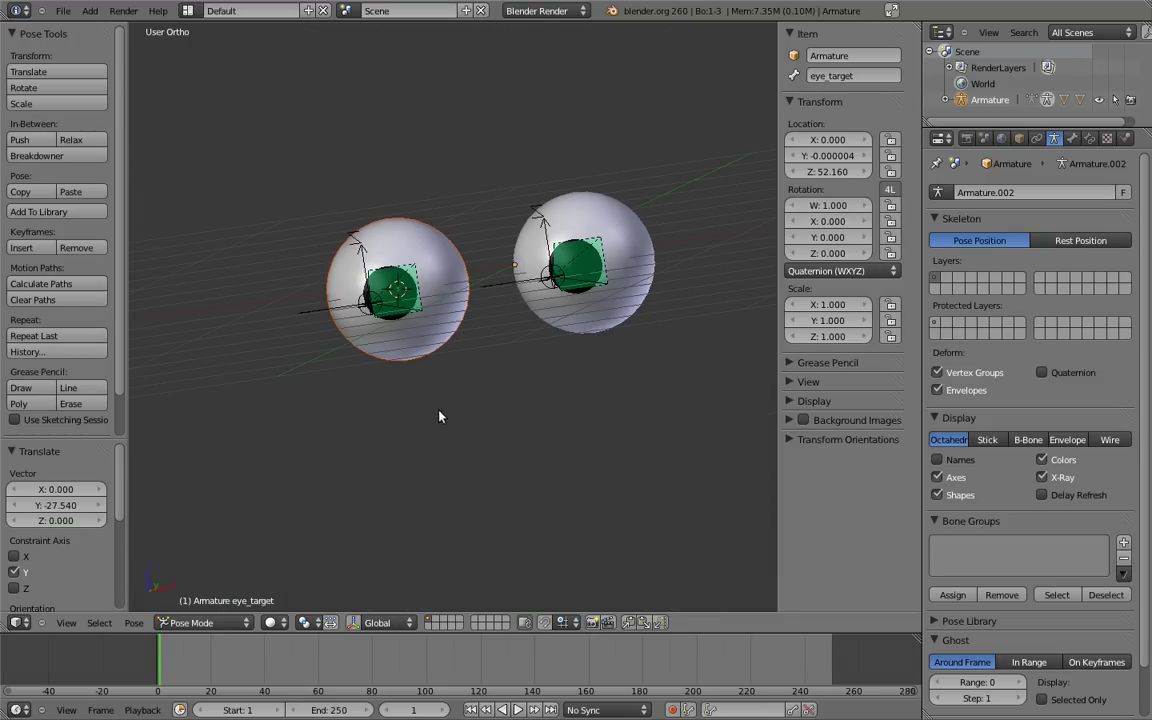
scroll(435, 190, "down", 7)
scroll(440, 205, "down", 3)
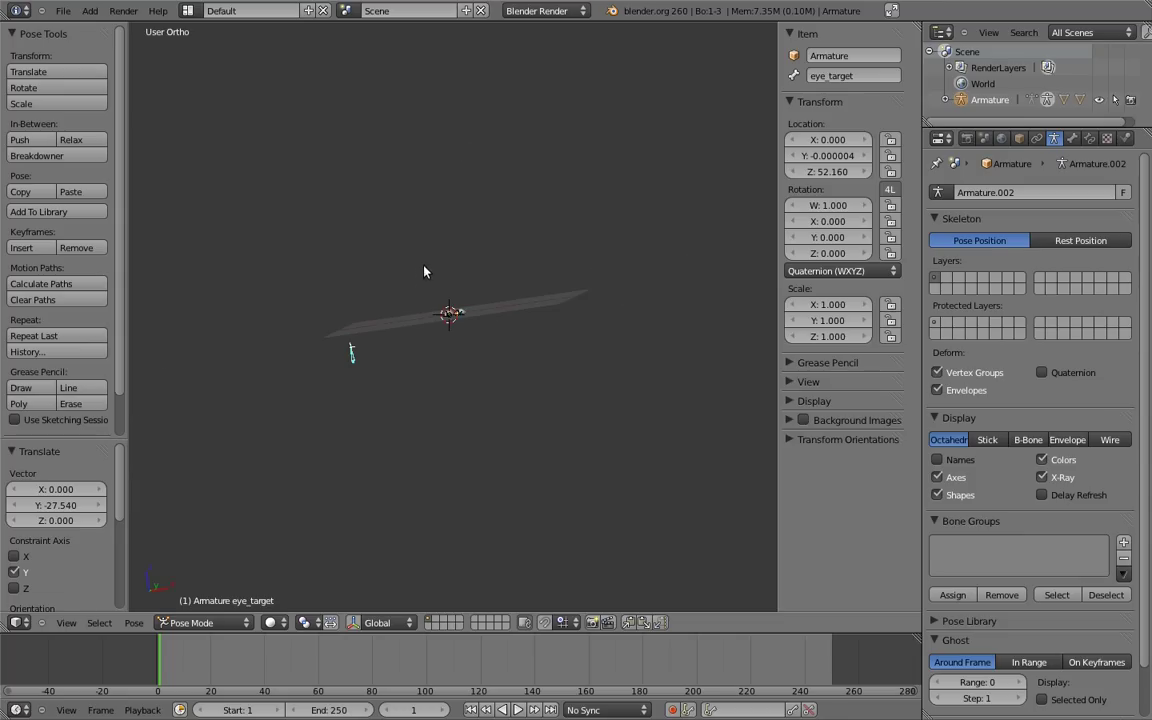
Step: Clear eye_target's location, rotation and scale so the eyes face straight ahead
key("g")
key("Escape")
key("alt+g")
key("alt+r")
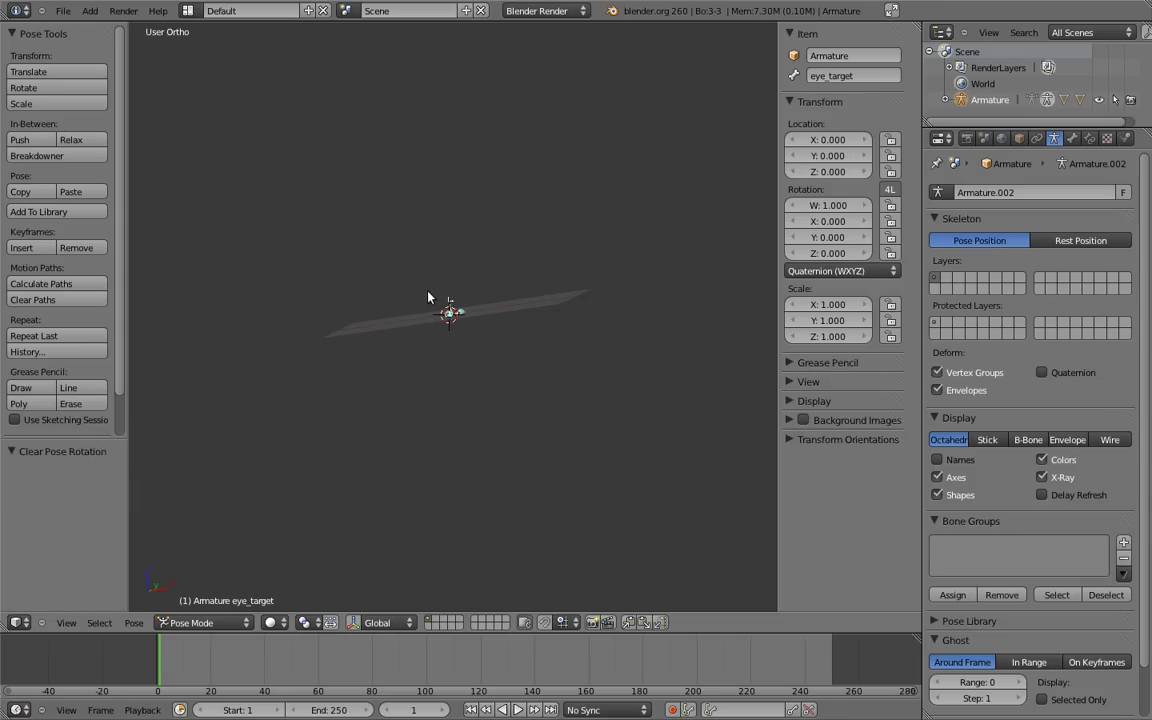
key("alt+s")
scroll(440, 314, "up", 8)
key("KP_1")
scroll(424, 355, "up", 2)
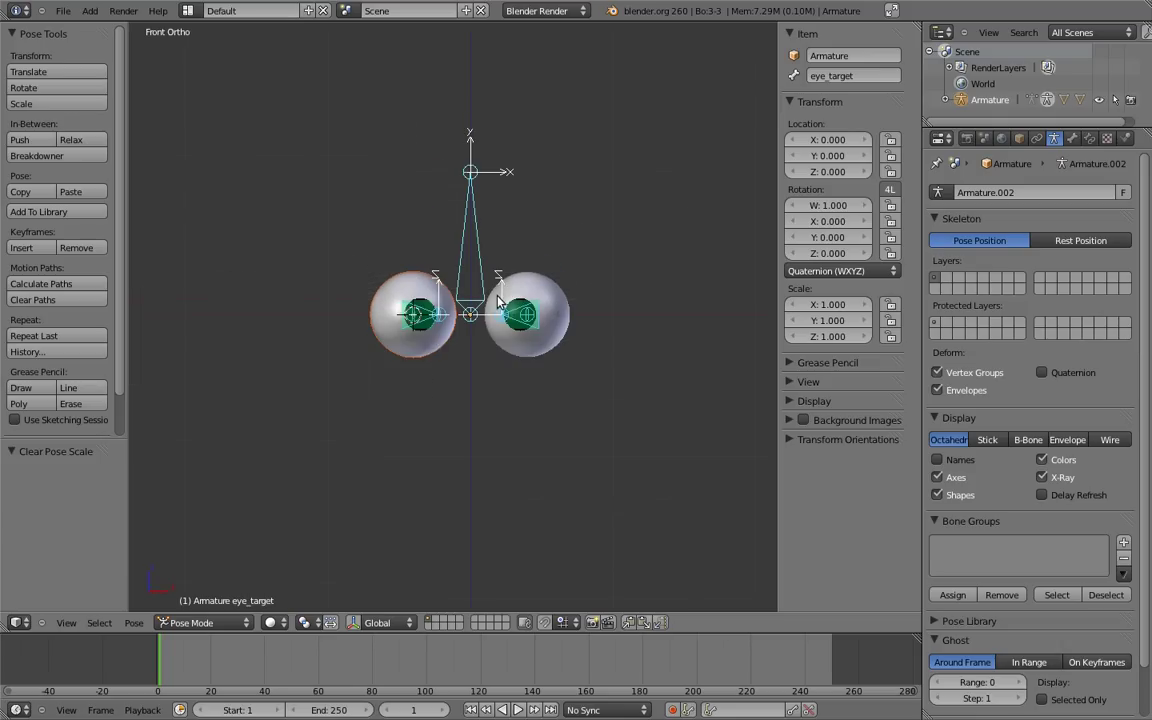
scroll(495, 322, "up", 2)
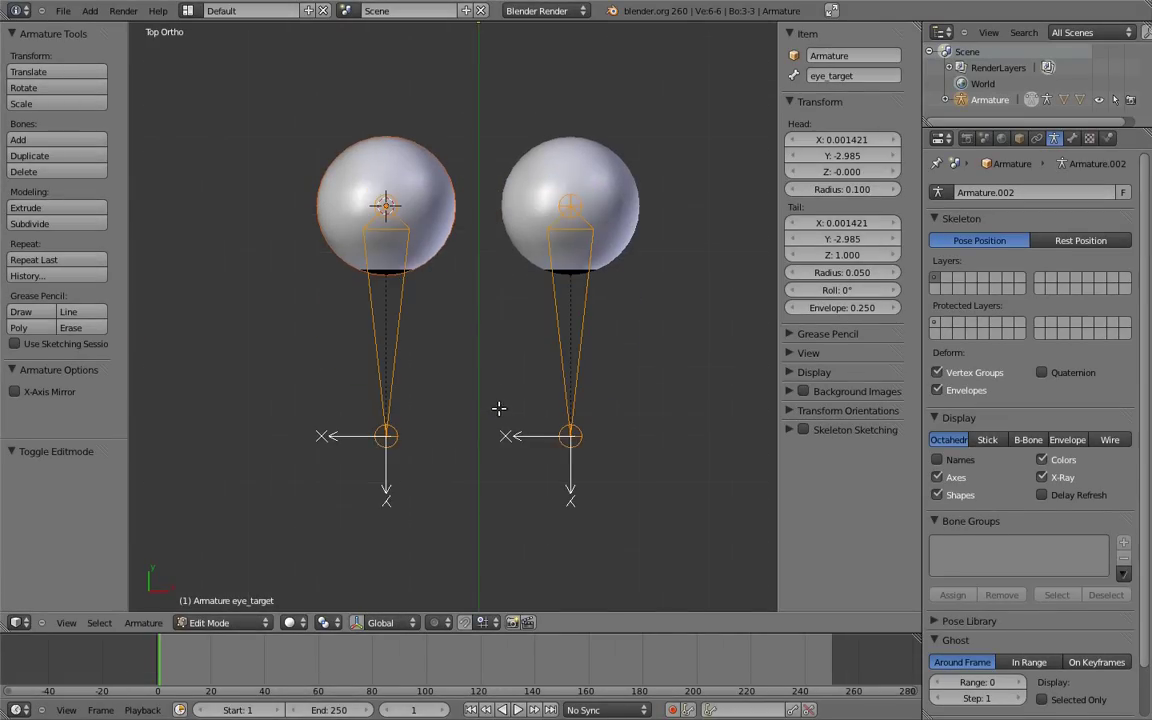
Step: Duplicate eye_target twice, placing copies at +0.4 and -0.4 along X over each eye
middle_click_drag(498, 408, 519, 128, "shift")
scroll(505, 300, "down", 2)
right_click(494, 380)
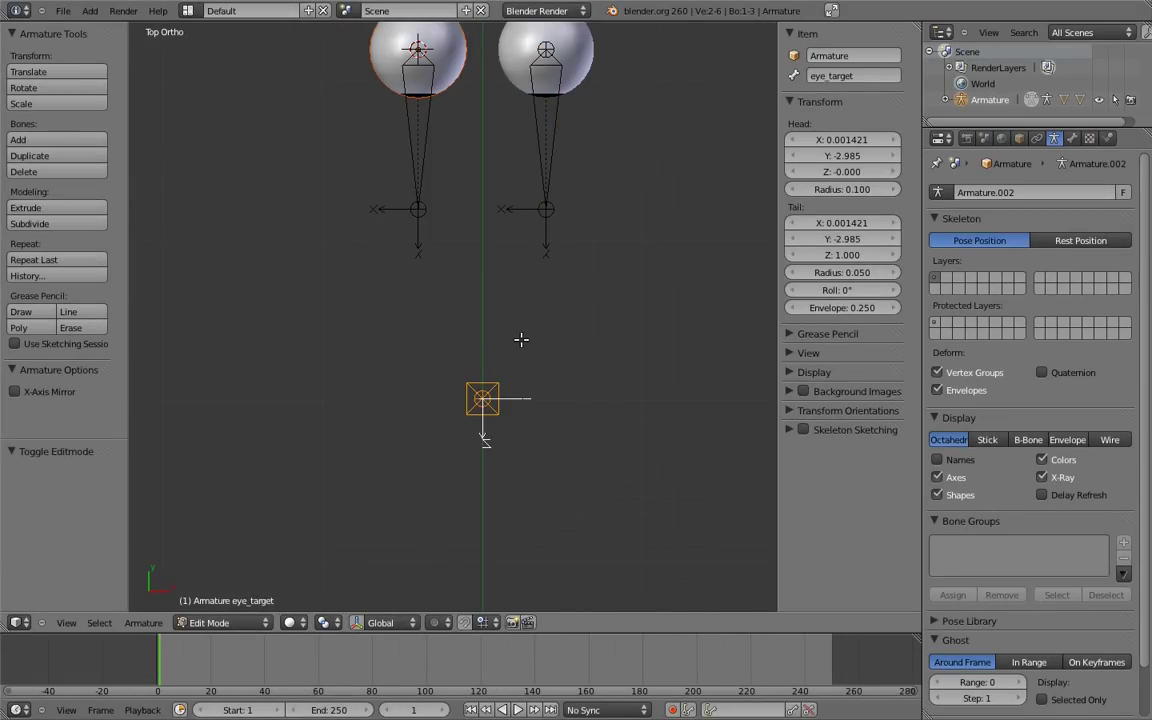
key("shift+d")
key("x")
left_click(578, 350)
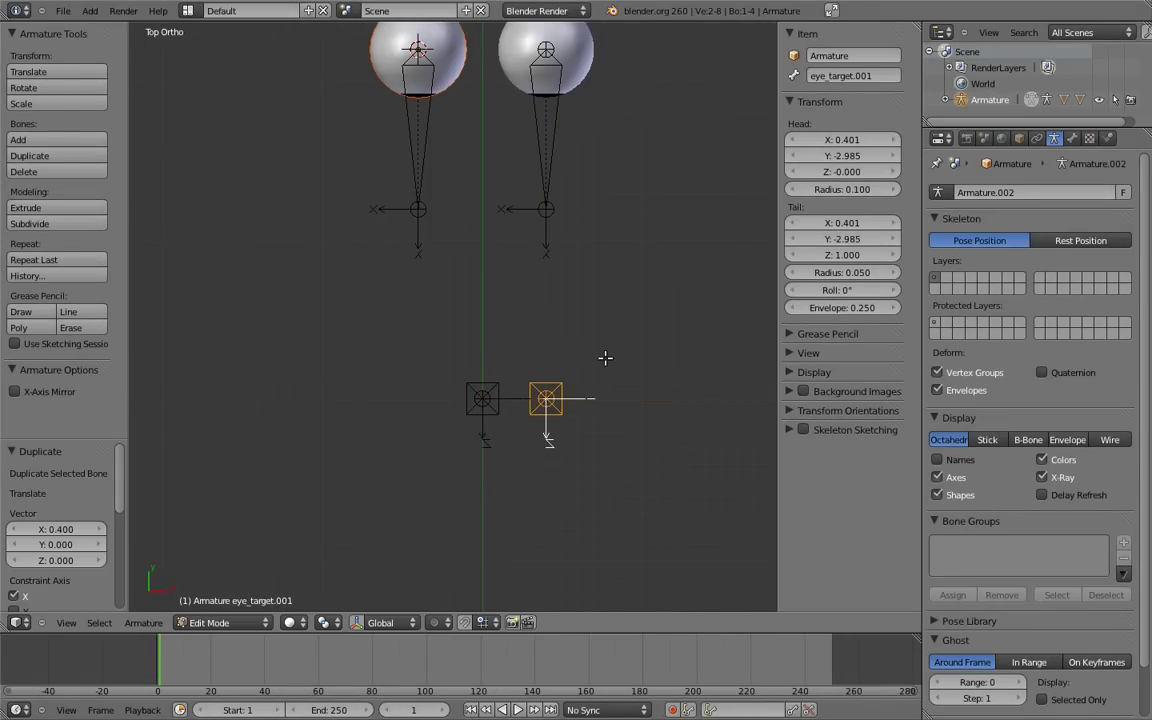
key("shift+d")
key("x")
left_click(419, 432)
Step: Shorten the two outer copies by moving their tail tips down along Z
key("KP_1")
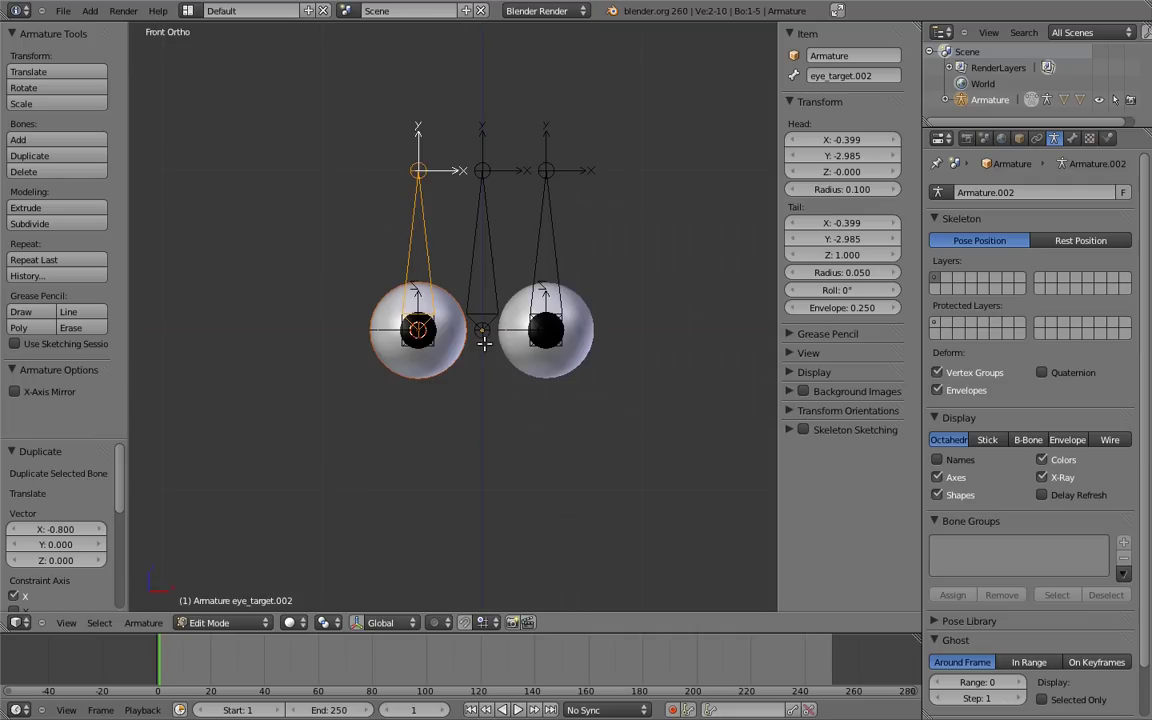
right_click(545, 170)
right_click(418, 170, "shift")
key("g")
key("z")
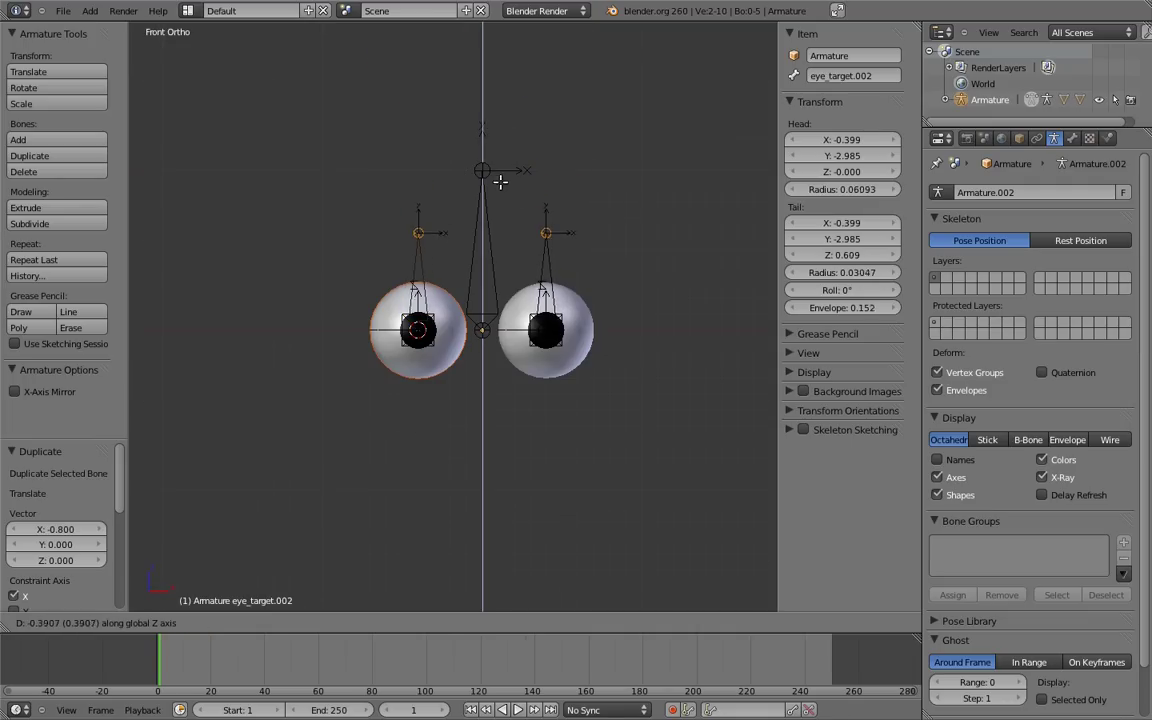
left_click(500, 181)
Step: Parent both outer copies to the middle eye_target with Keep Offset
right_click(545, 240)
right_click(420, 240, "shift")
right_click(470, 241, "shift")
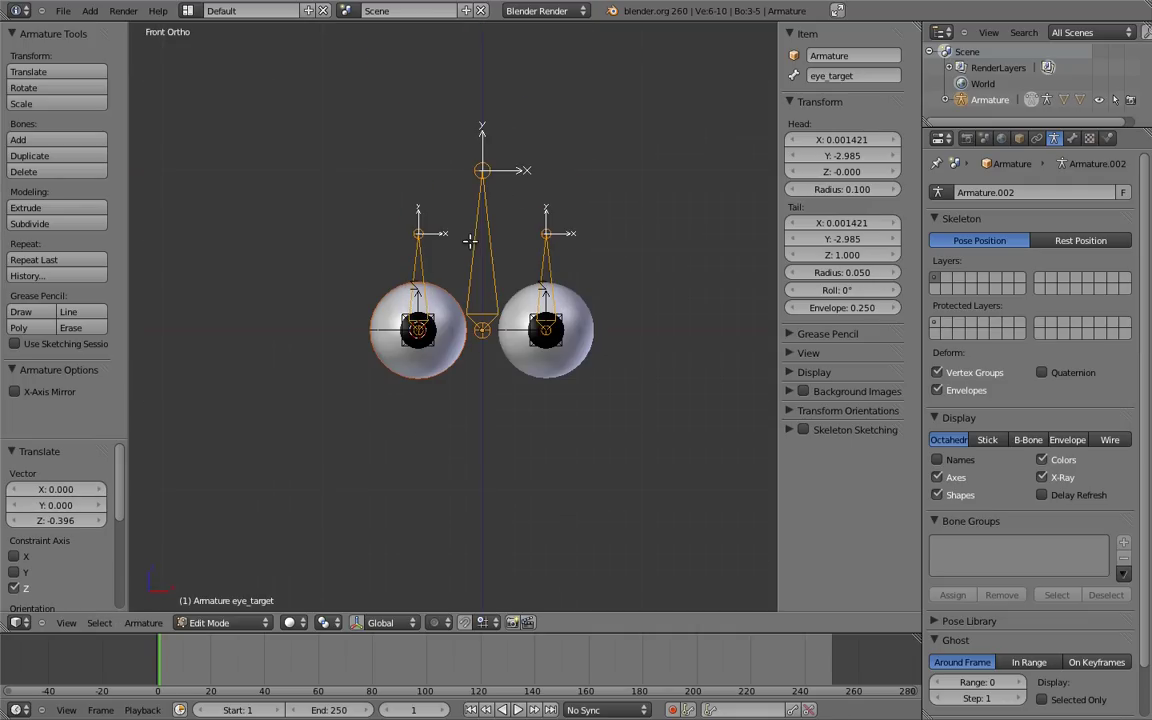
key("ctrl+p")
left_click(421, 222)
Step: In pose mode, delete the old Damped Track constraints from eye.L and eye.R
key("ctrl+Tab")
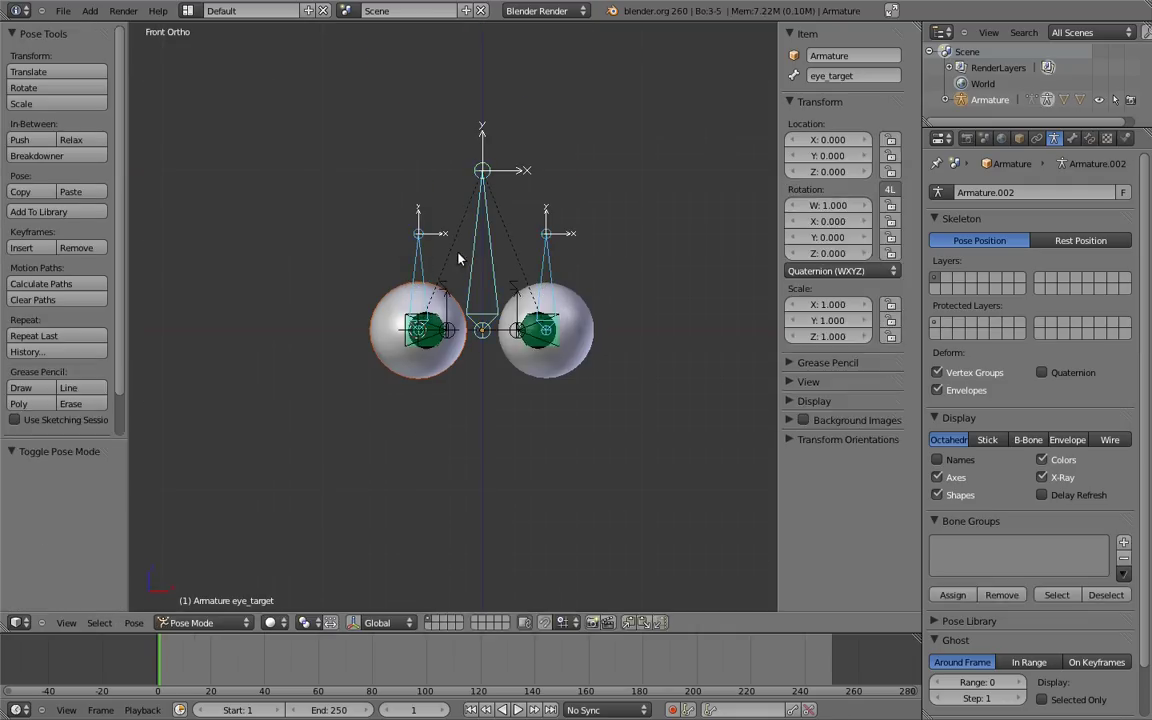
middle_click_drag(486, 244, 548, 231)
right_click(552, 245)
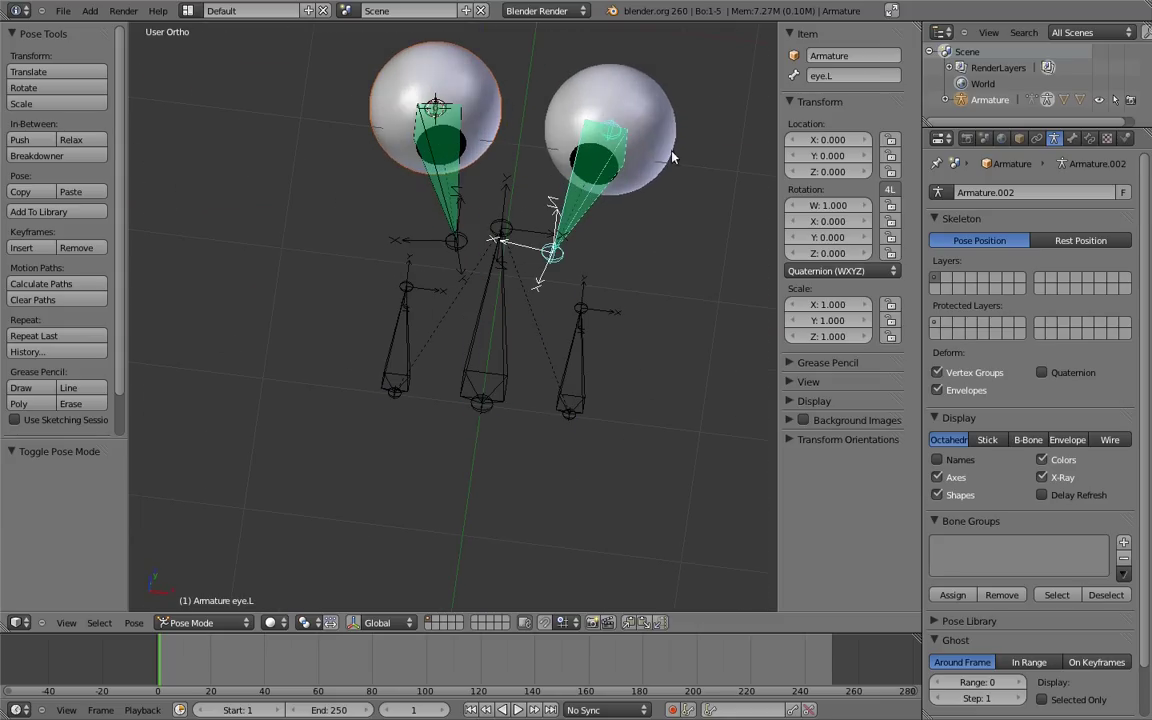
left_click(1090, 138)
left_click(1121, 238)
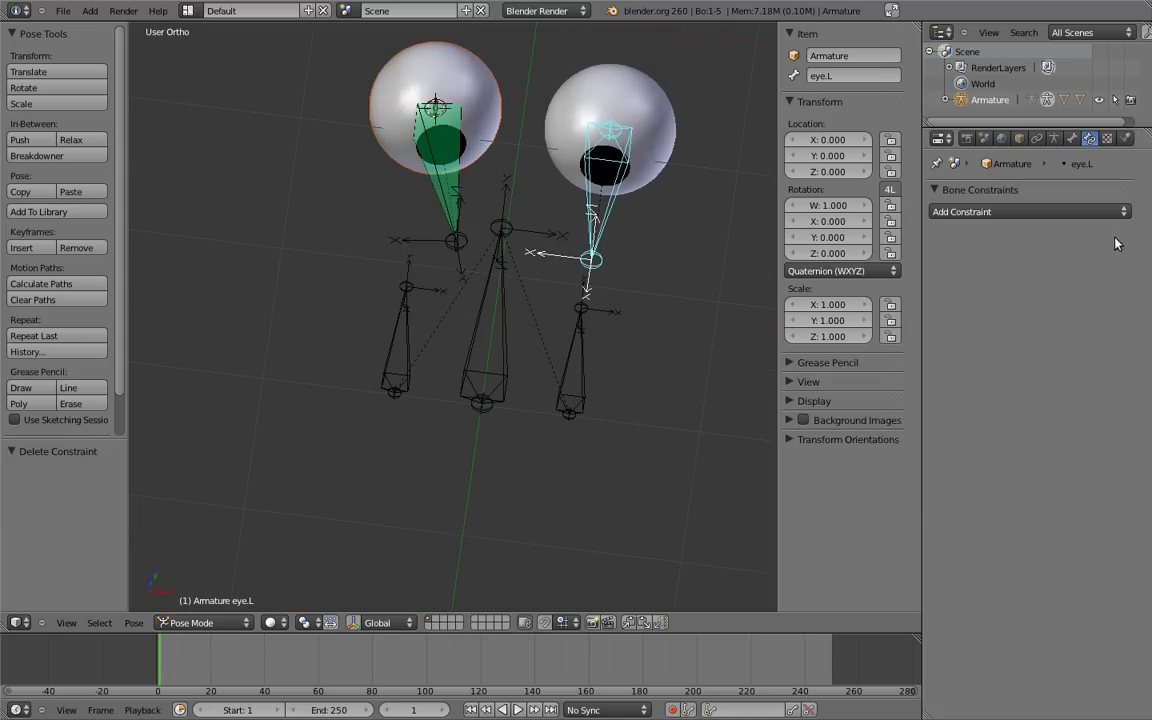
right_click(418, 163)
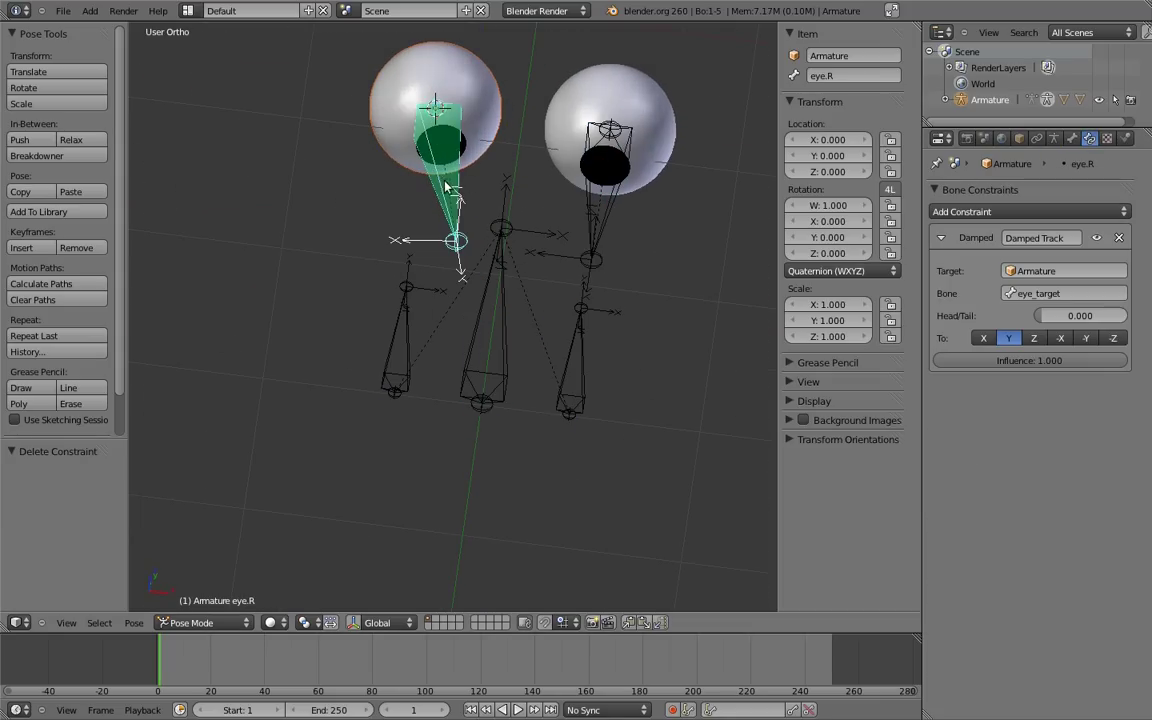
left_click(1121, 232)
Step: Add Damped Tracks so eye.L tracks its front copy and eye.R tracks eye_target.002
middle_click_drag(576, 354, 560, 398)
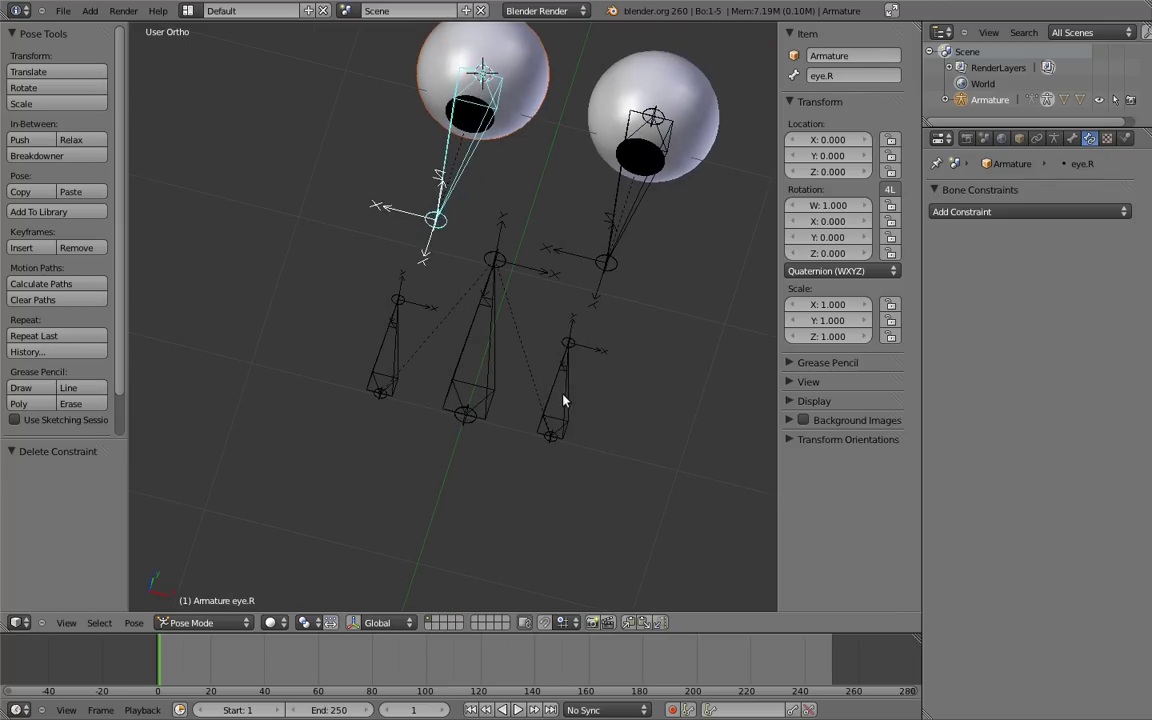
right_click(560, 398)
right_click(624, 240, "shift")
key("shift+ctrl+c")
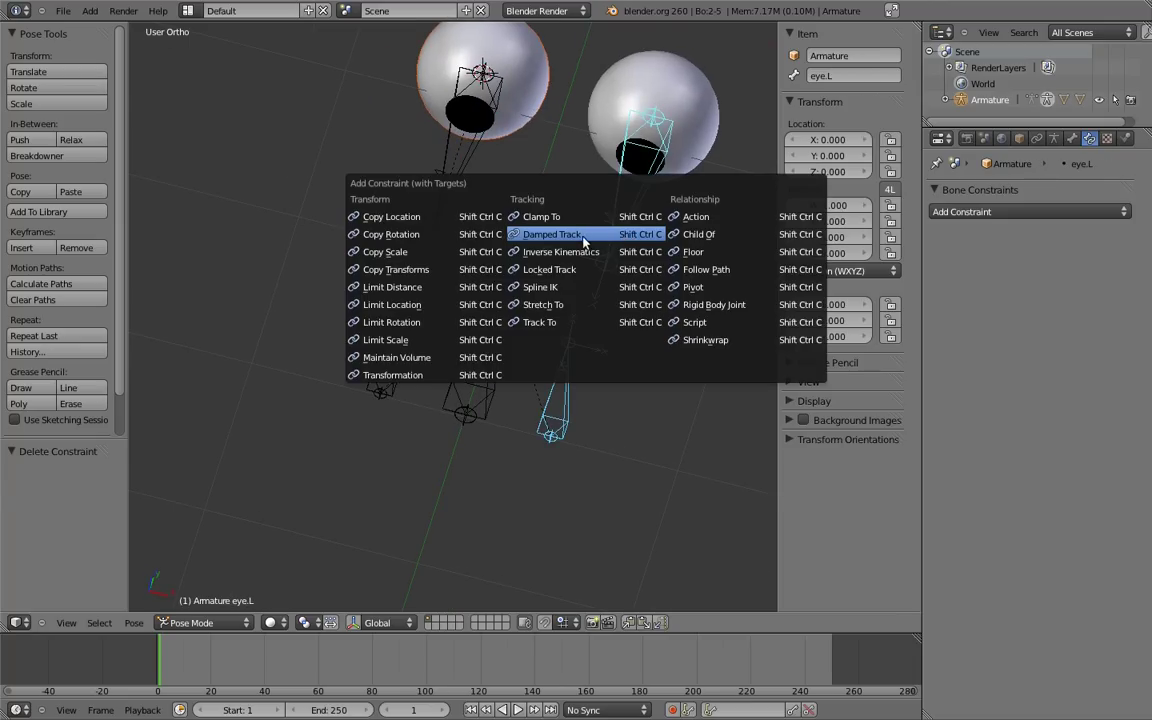
left_click(626, 236)
middle_click_drag(496, 249, 455, 263)
right_click(455, 263)
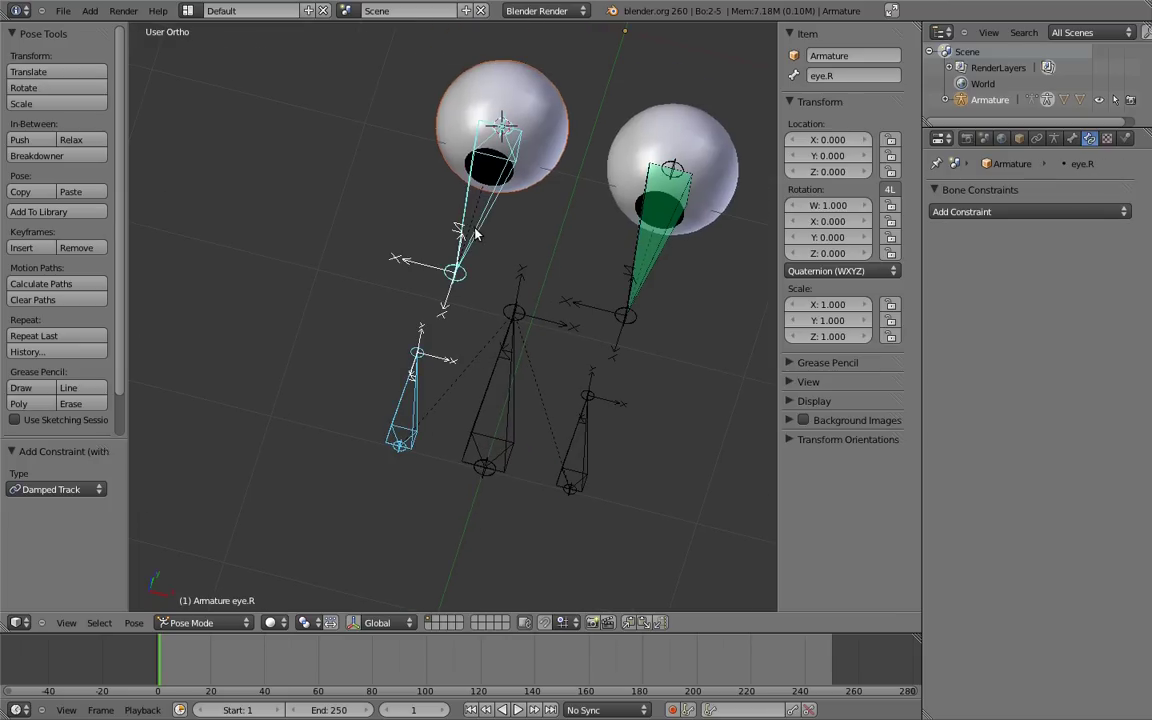
key("shift+ctrl+c")
left_click(468, 228)
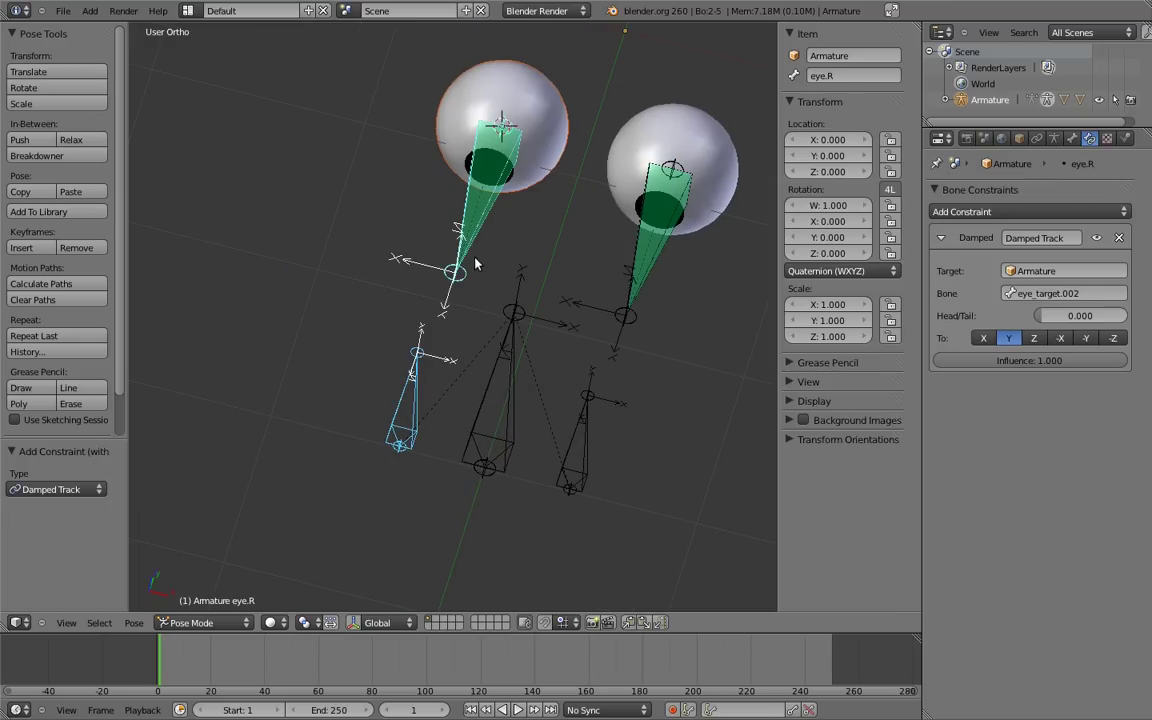
Step: From the top view, push the middle eye_target forward along Y
right_click(521, 400)
key("KP_7")
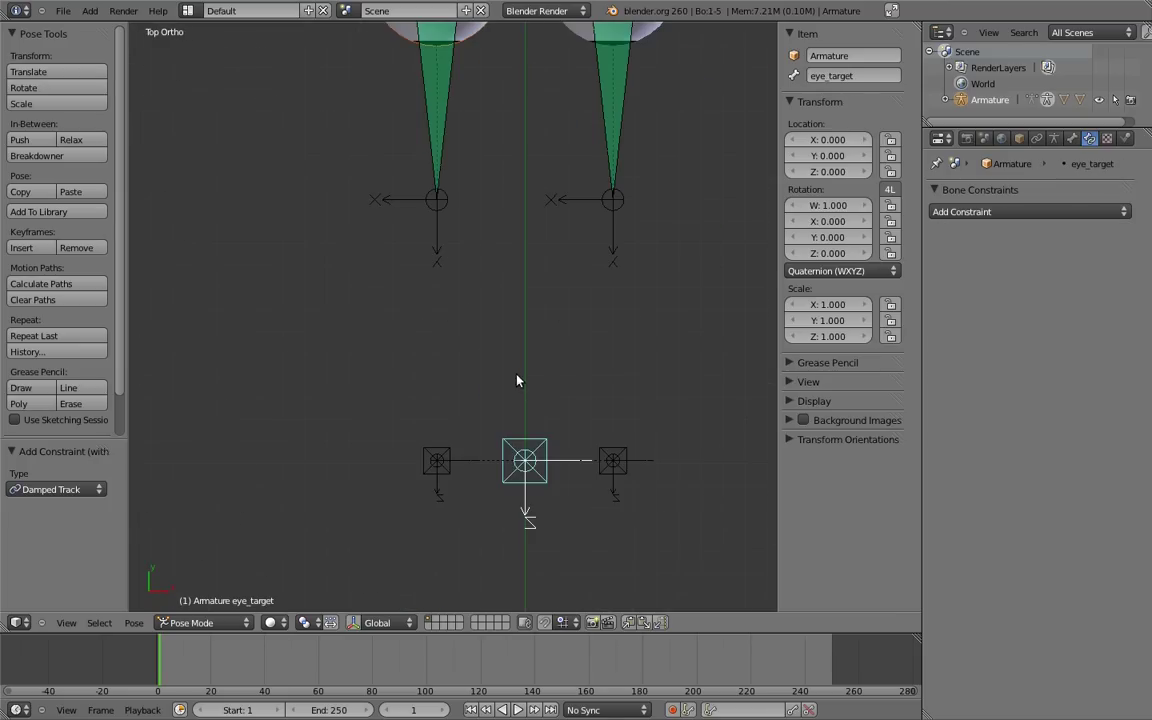
scroll(524, 365, "down", 1)
middle_click_drag(524, 365, 505, 431, "shift")
key("g")
key("y")
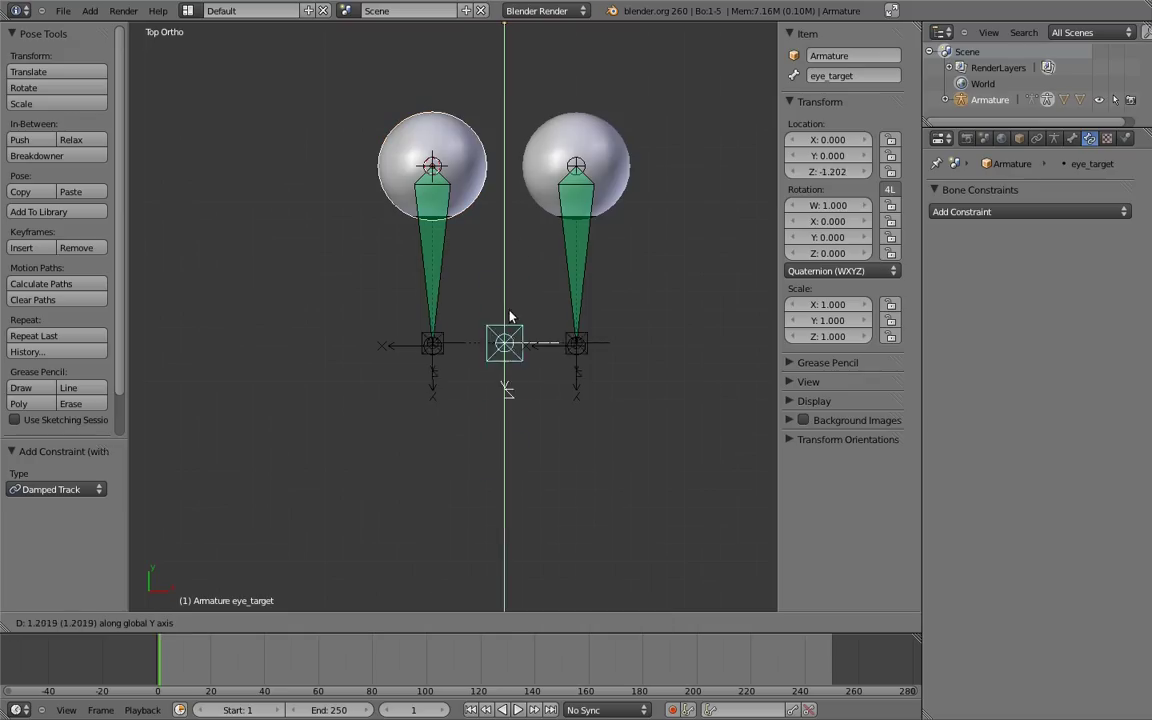
left_click(517, 278)
key("g")
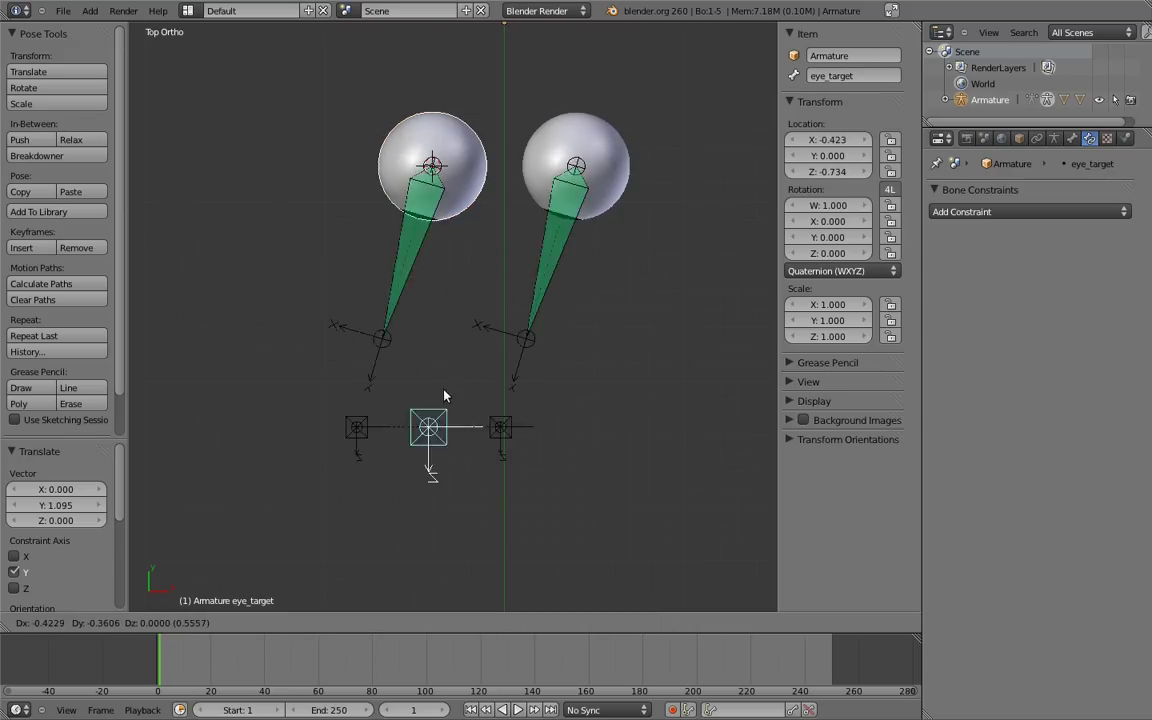
right_click(527, 342)
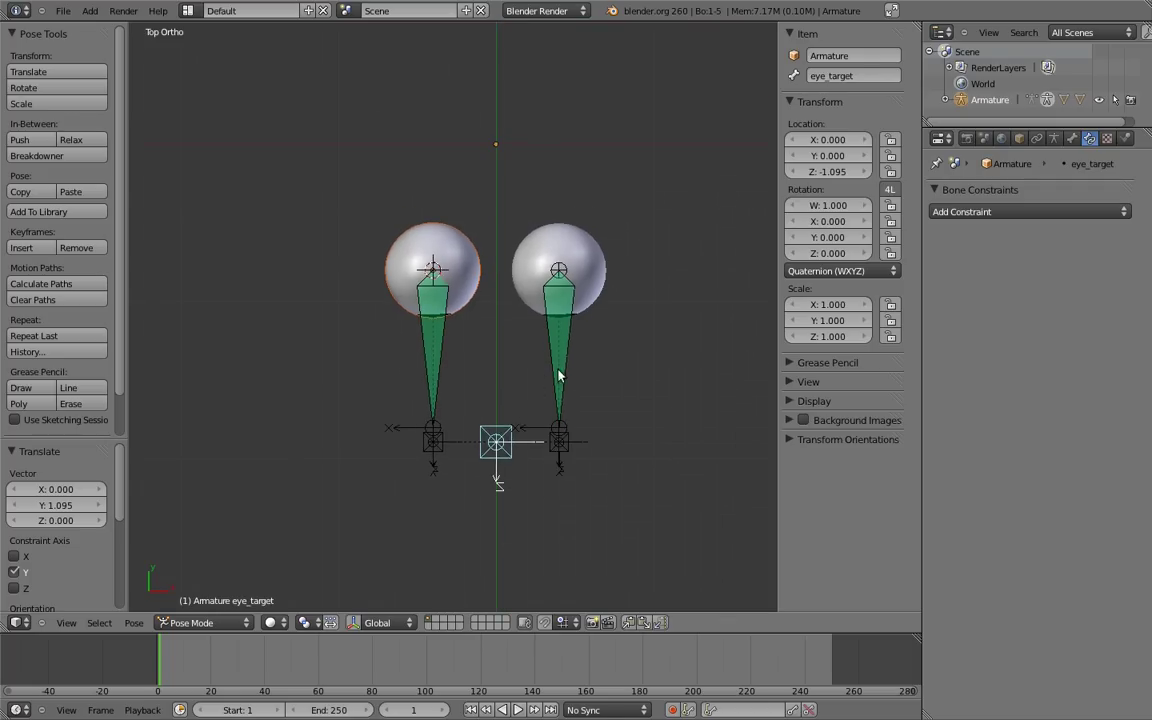
Step: Rotate the eye bones 90°, then test tracking by moving and rotating eye_target
type("r")
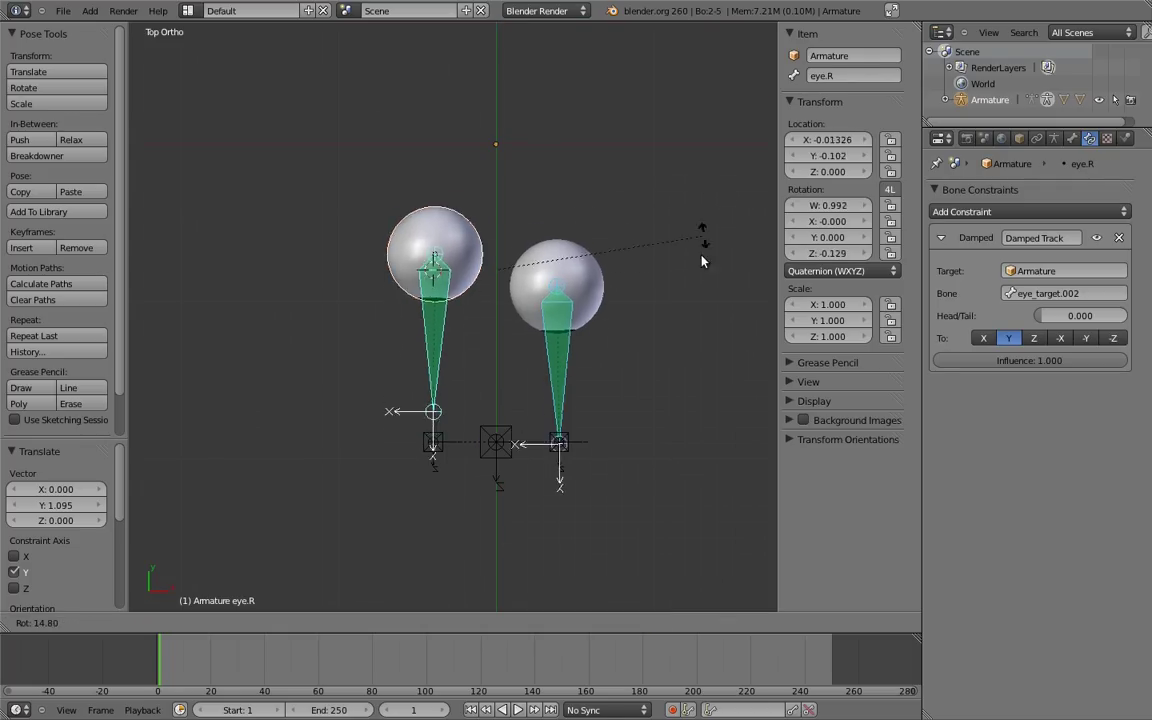
type("90")
key("Return")
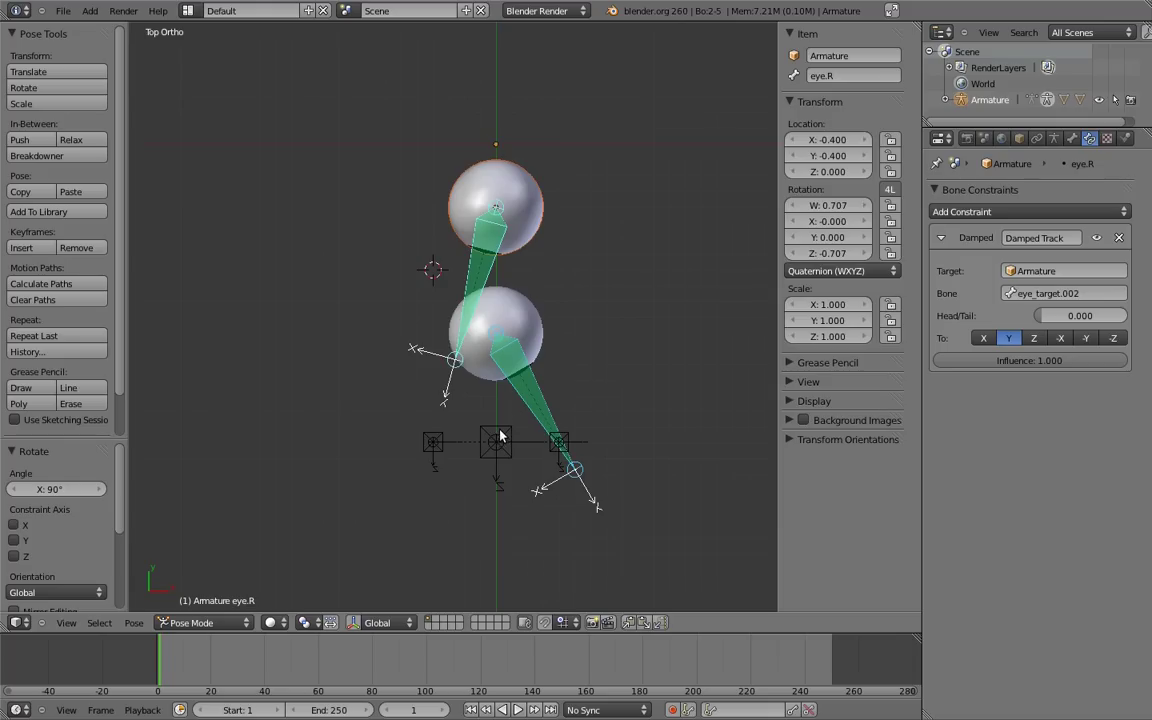
right_click(497, 436)
key("g")
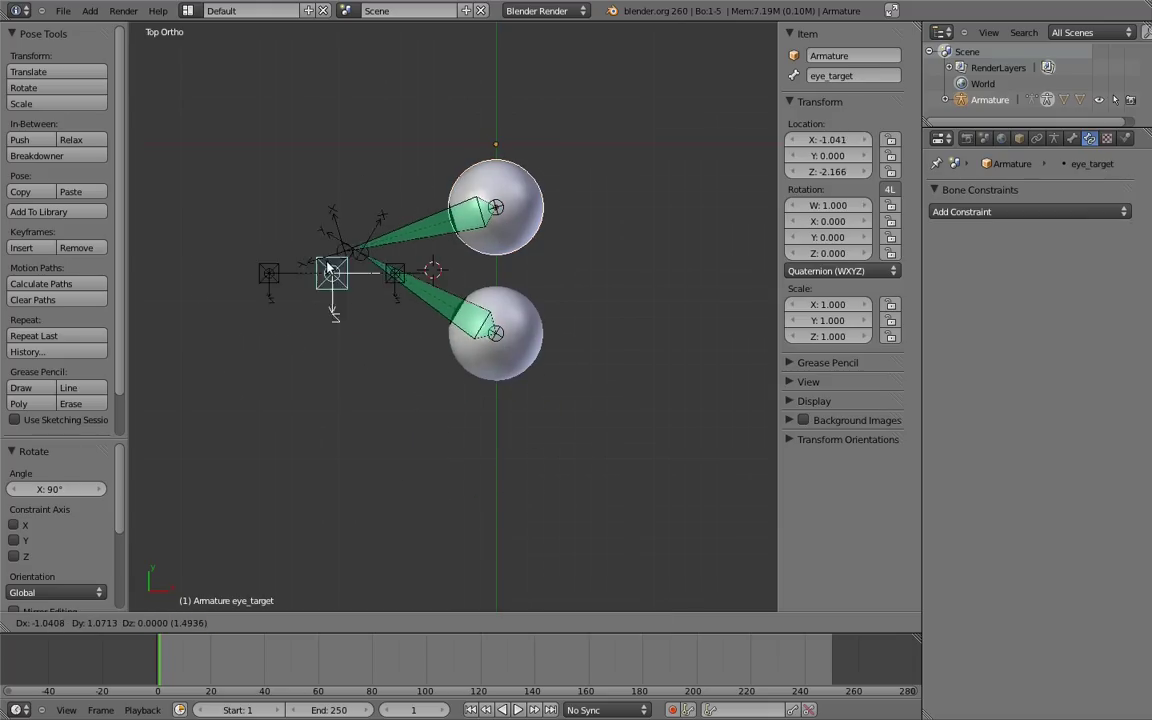
left_click(340, 281)
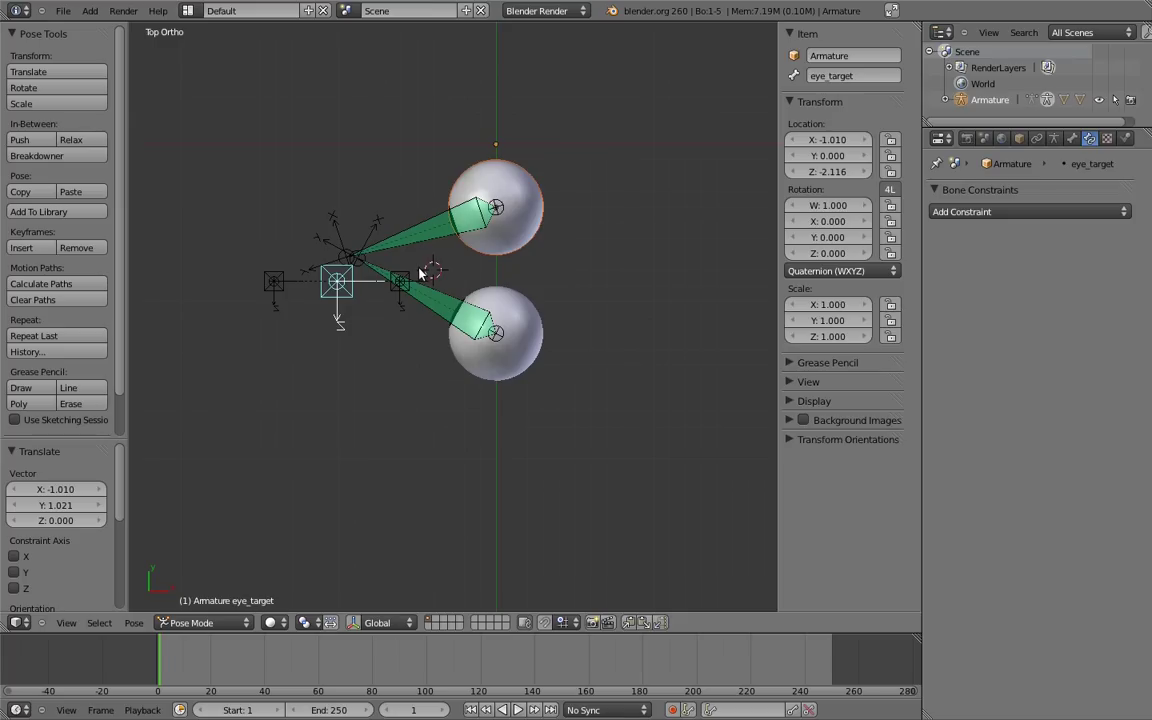
key("r")
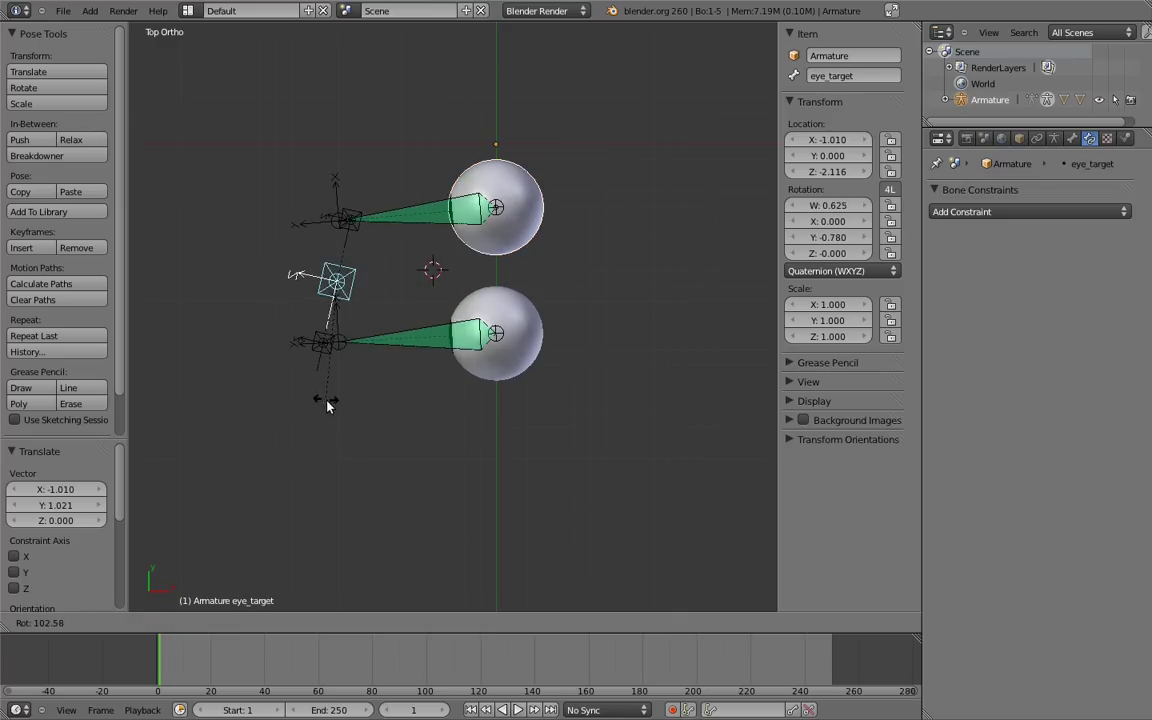
left_click(357, 415)
key("g")
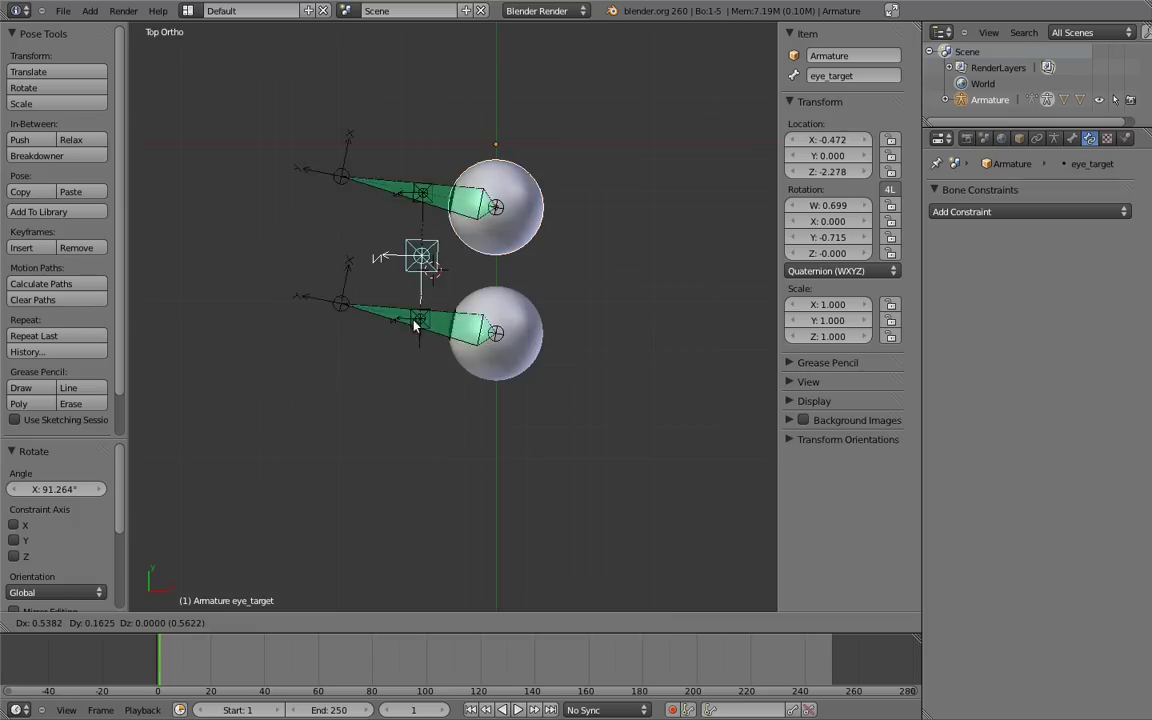
left_click(388, 379)
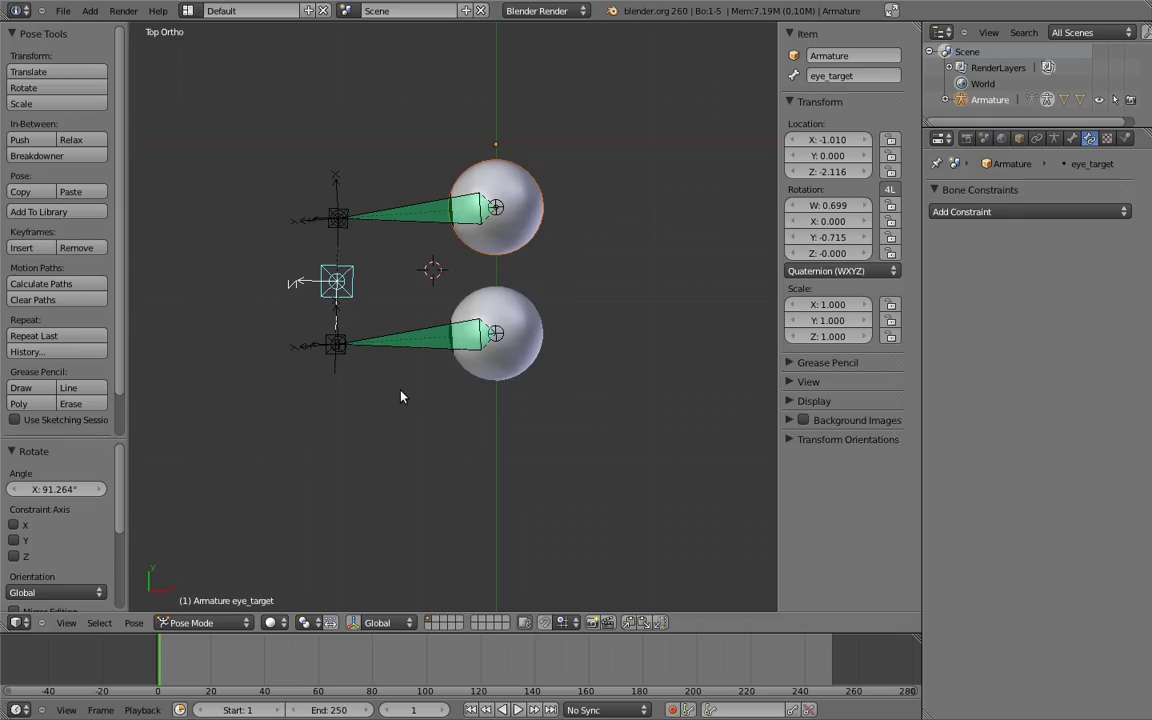
Step: Select all bones and clear their pose rotation and location
key("a")
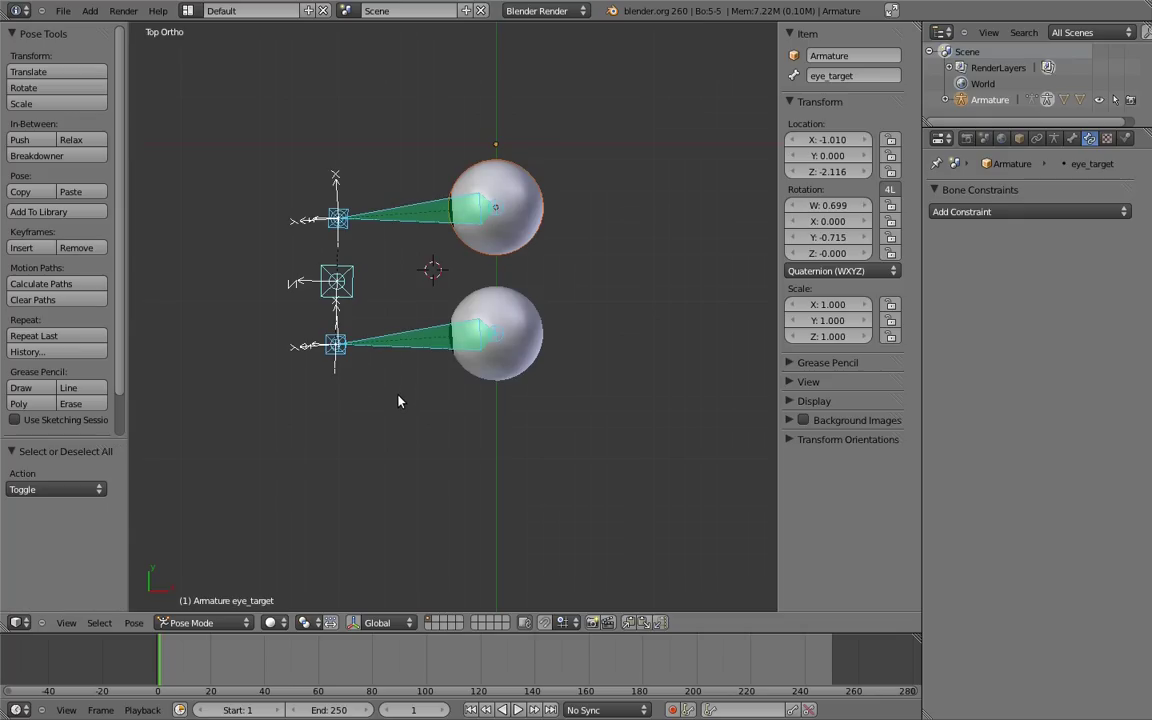
key("alt+r")
key("alt+g")
Step: Select all bones and shift the view slightly upward
key("a")
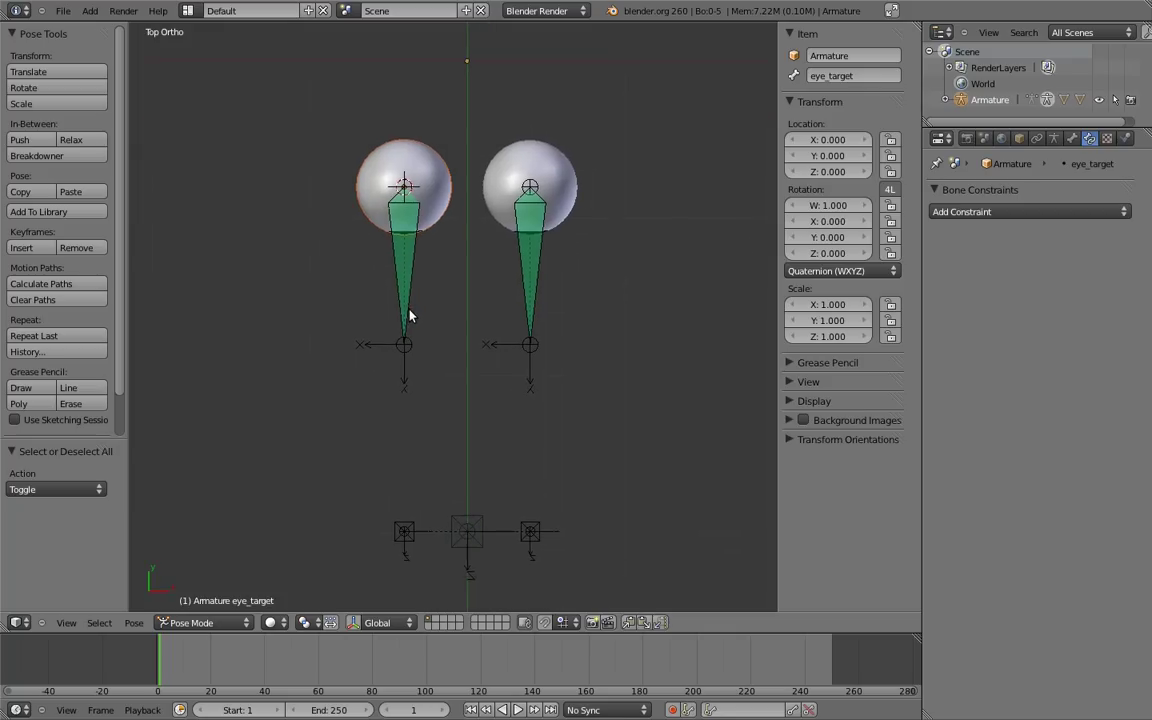
middle_click_drag(409, 316, 409, 305, "shift")
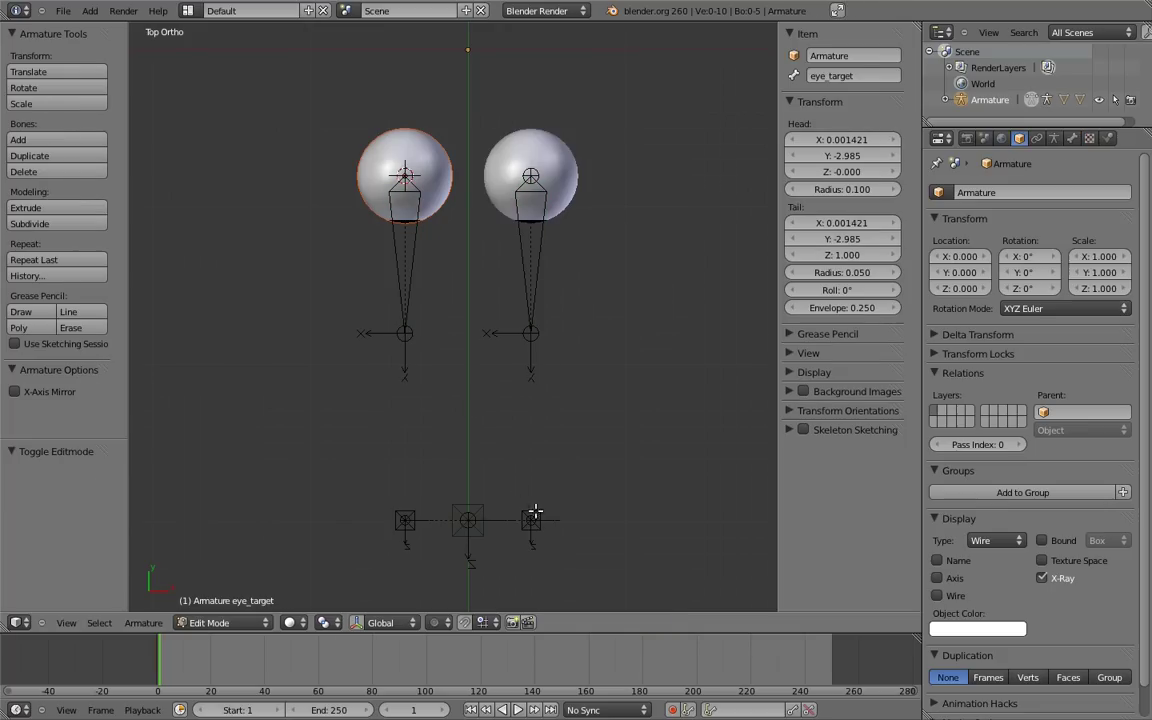
Step: Delete the two outer target bones
right_click(531, 519)
right_click(405, 520, "shift")
key("x")
left_click(410, 509)
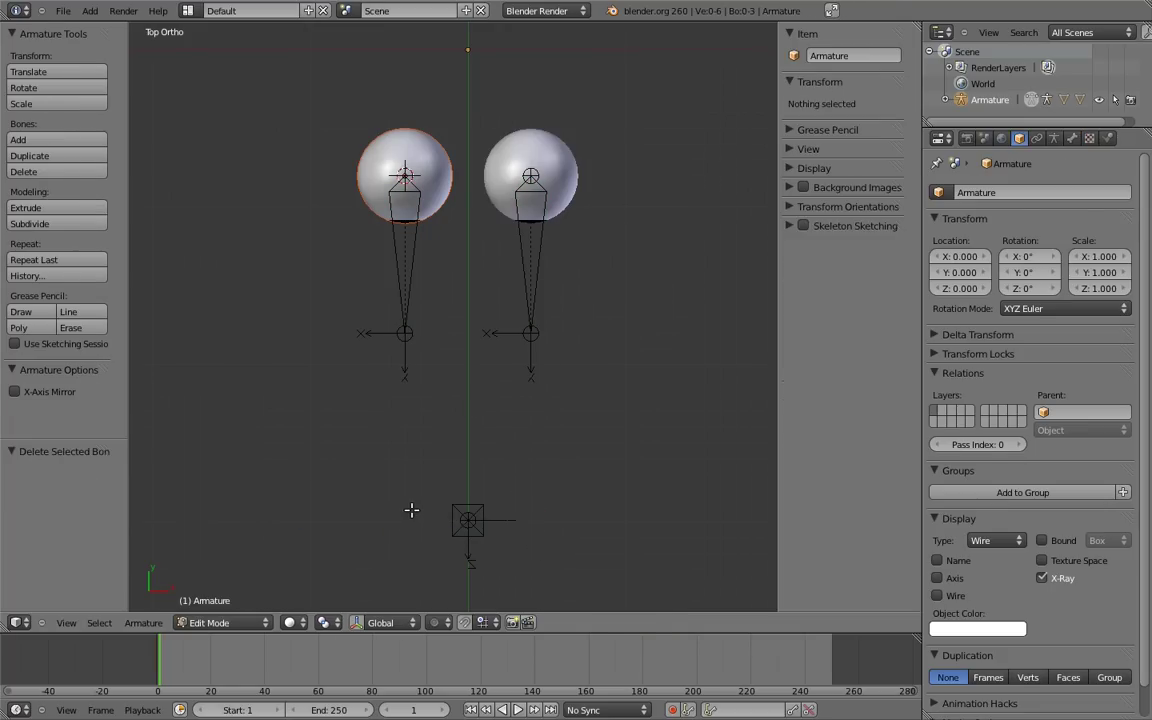
Step: Remove the Damped Track constraints from eye.L and eye.R
key("Tab")
right_click(533, 283)
left_click(1082, 144)
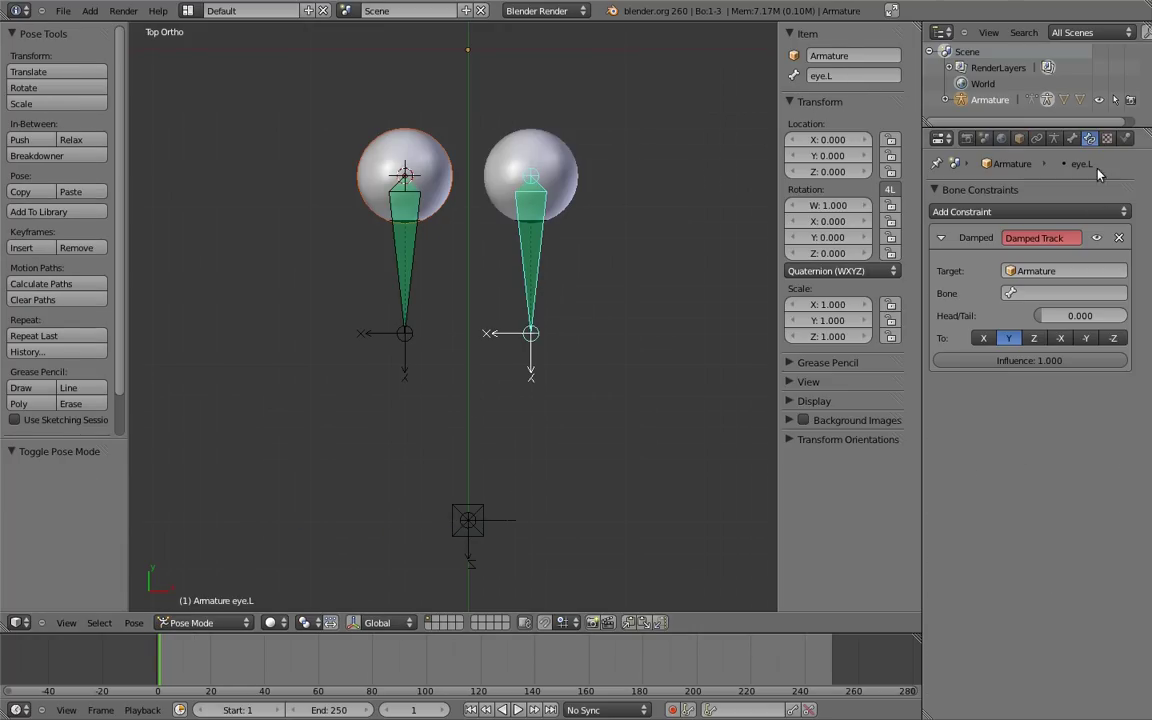
left_click(1119, 237)
right_click(406, 270)
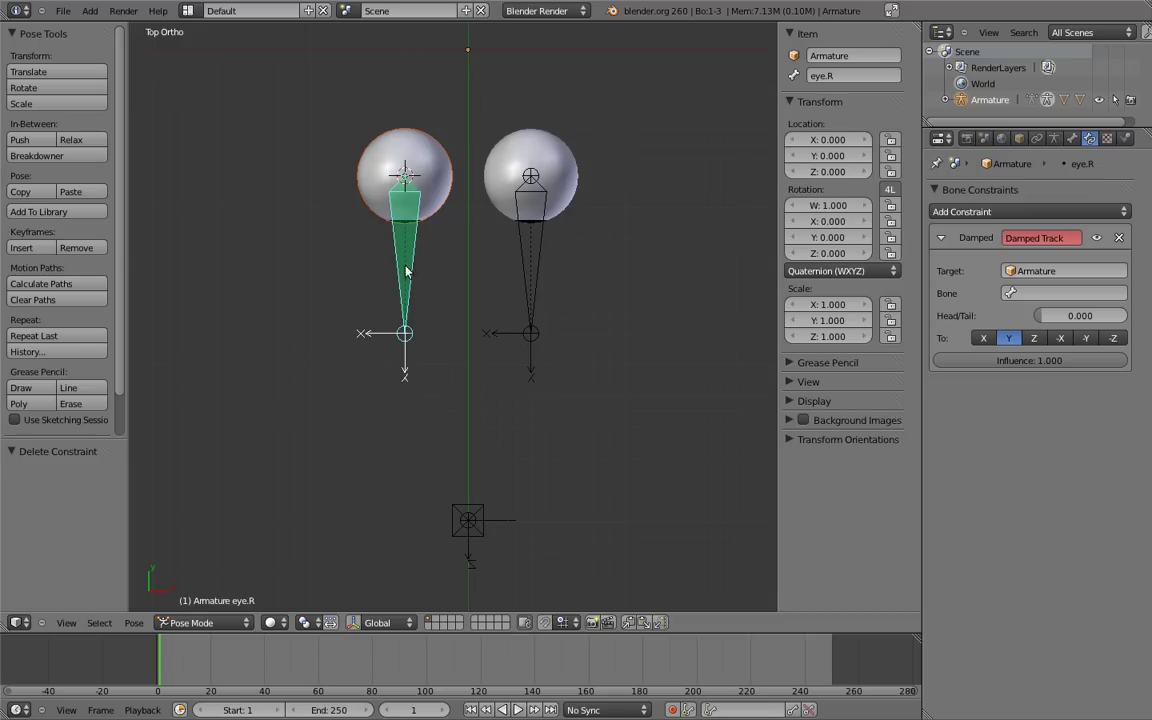
left_click(1119, 237)
Step: Duplicate the eye.L bone in edit mode
key("Tab")
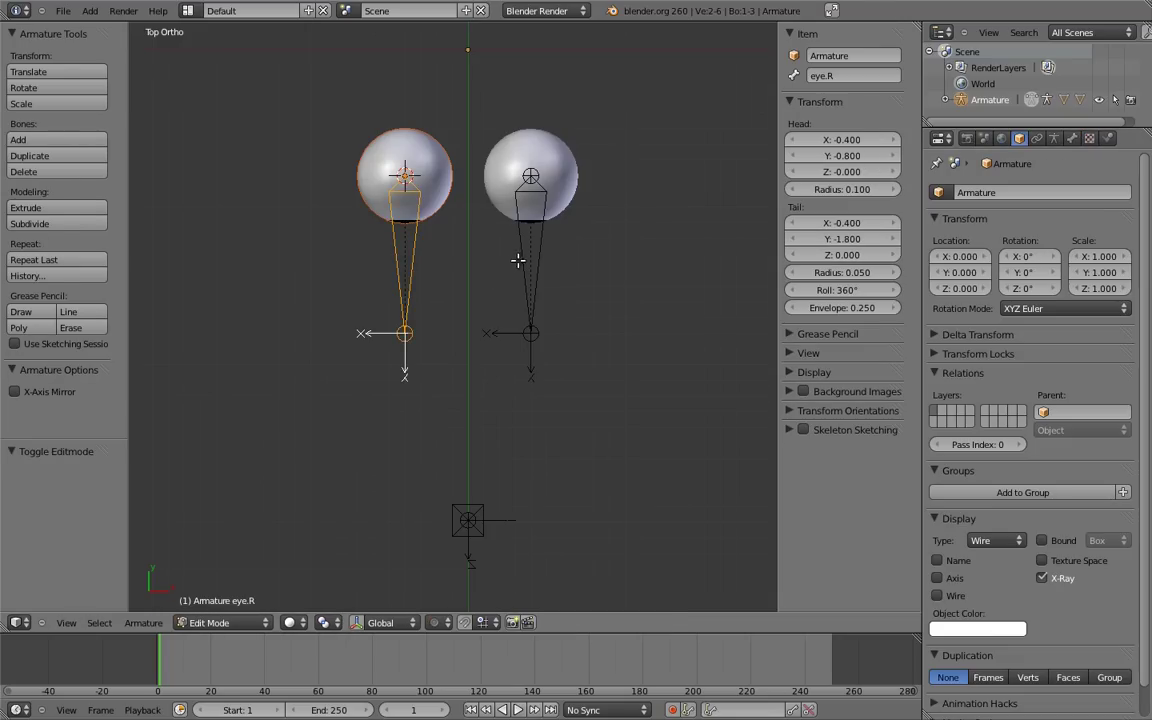
right_click(519, 257)
key("shift+d")
Step: Slide the eye.L copy along X to the centre and name it minds_eye
key("x")
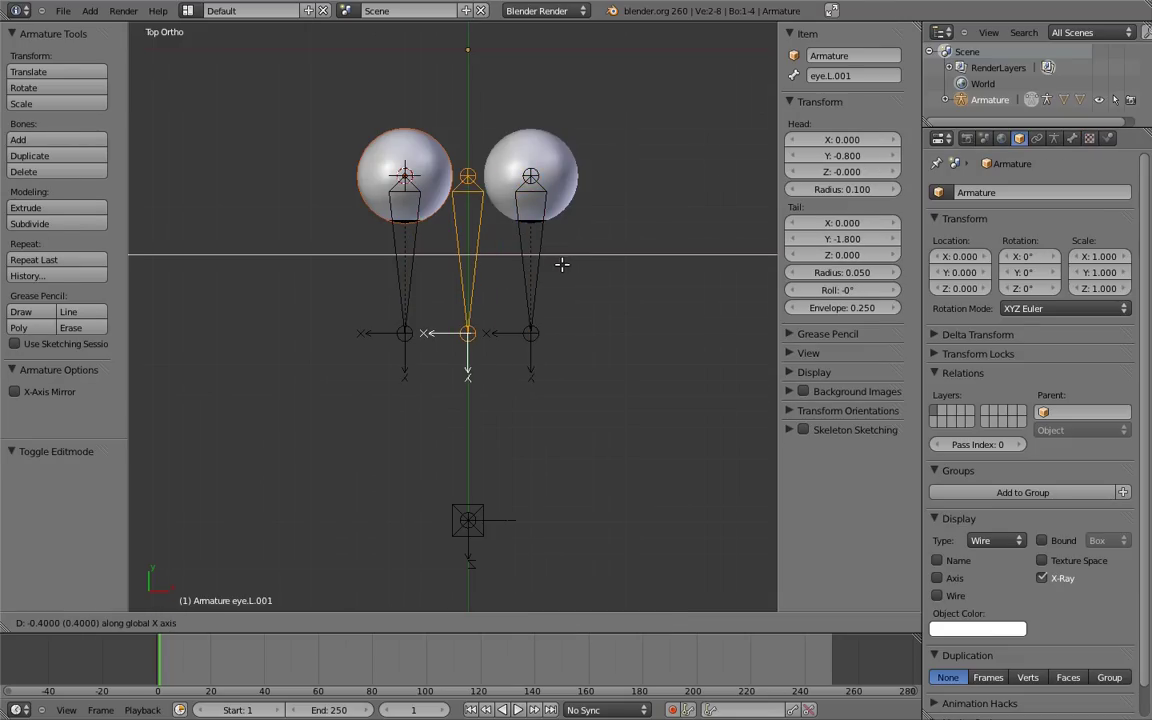
left_click(557, 261)
left_click(848, 75)
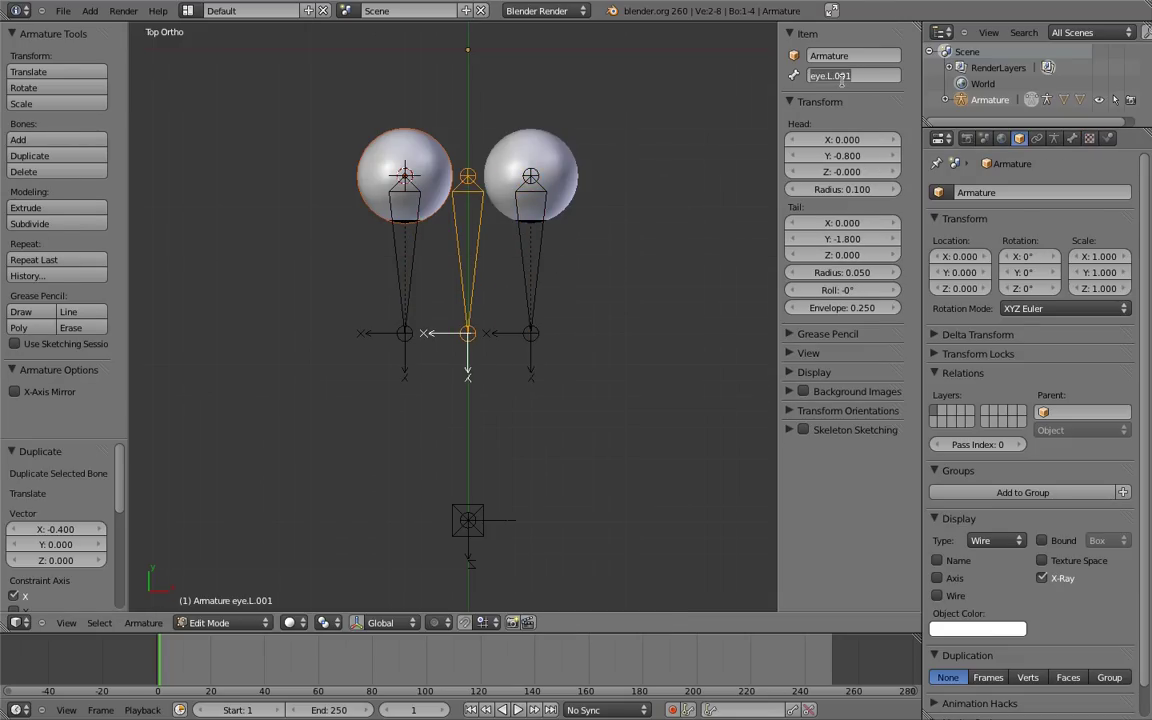
type("minds_eye")
key("Return")
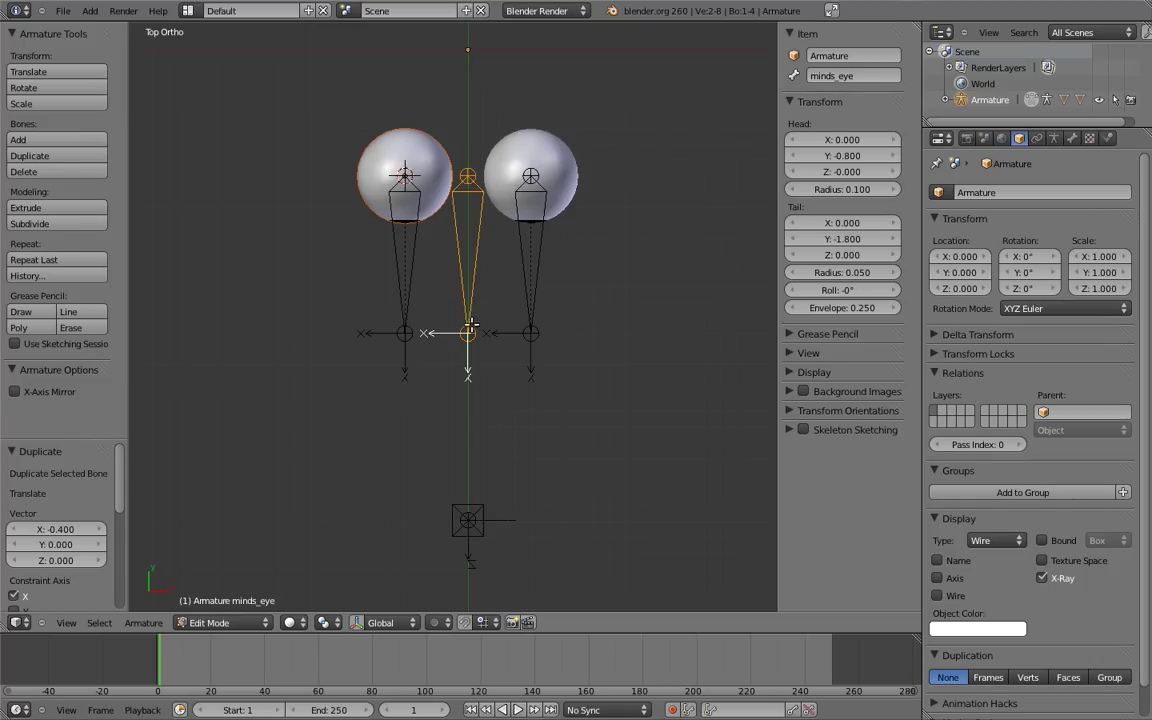
Step: Give eye.L and eye.R Copy Rotation constraints targeting minds_eye
key("ctrl+Tab")
right_click(522, 259, "shift")
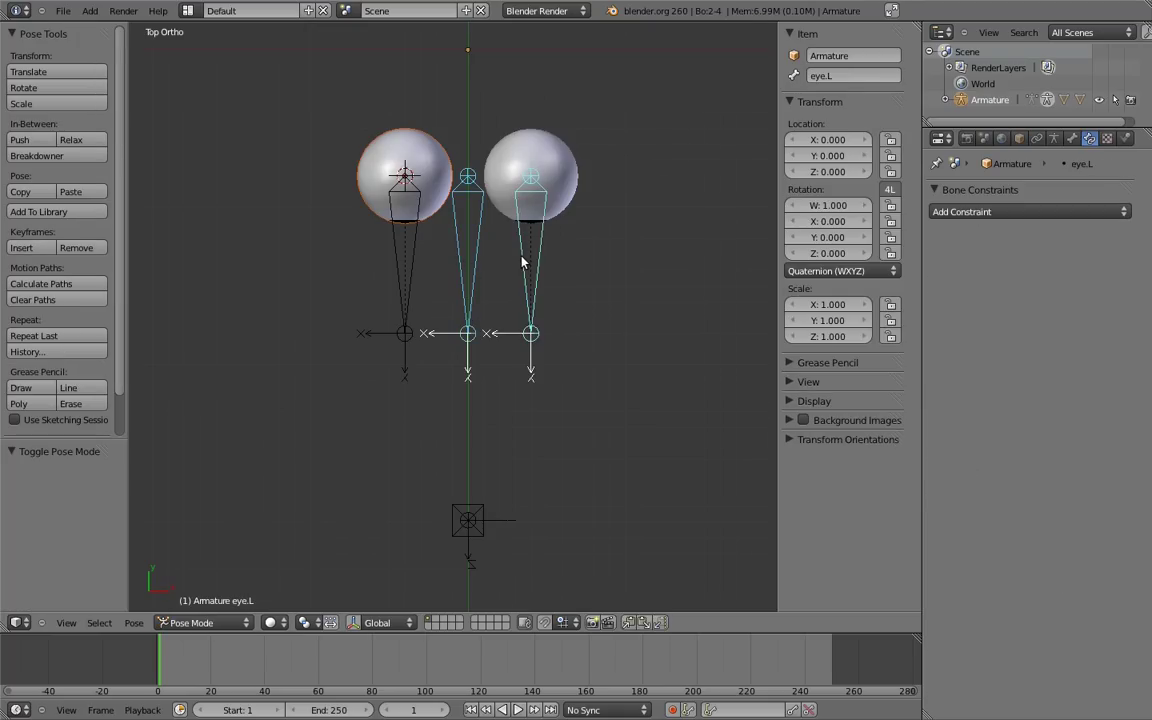
key("shift+ctrl+c")
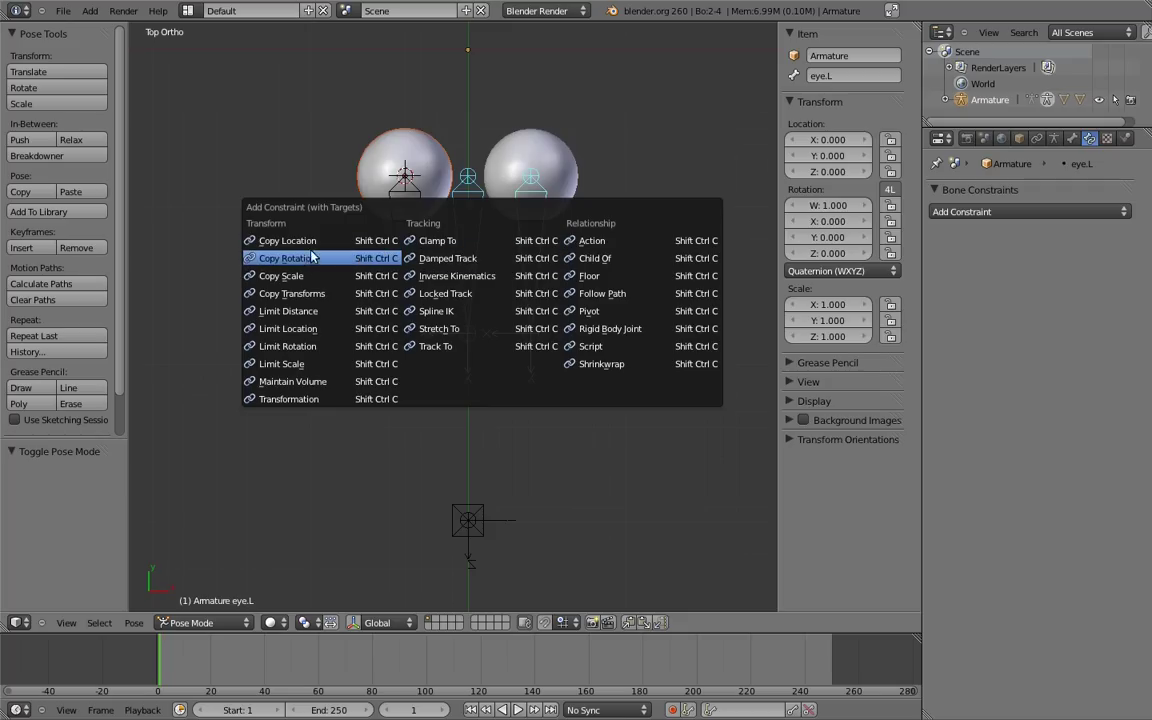
left_click(311, 262)
right_click(468, 240)
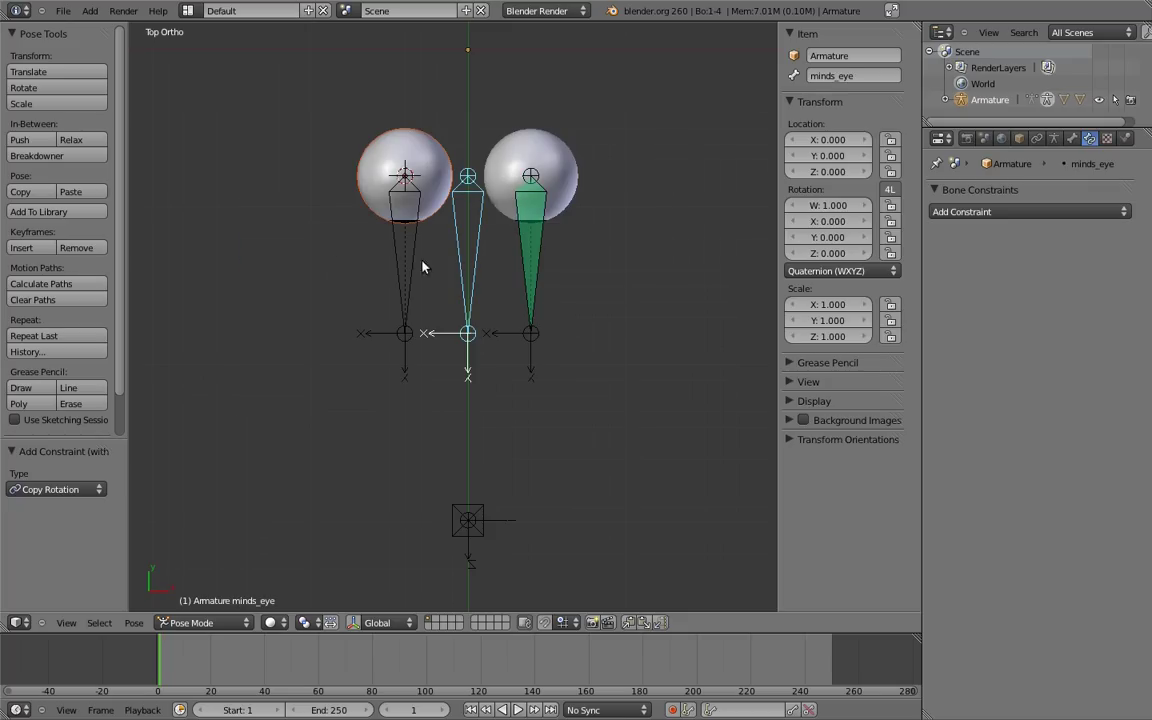
right_click(395, 235, "shift")
key("shift+ctrl+c")
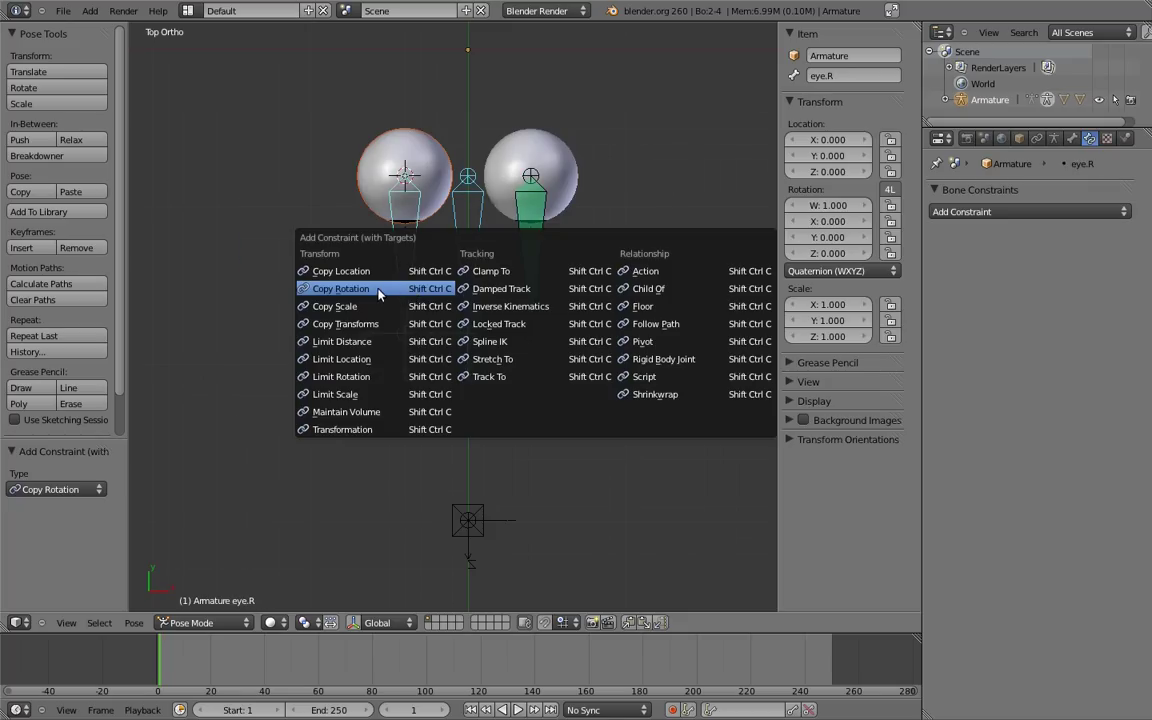
left_click(378, 290)
Step: Test-rotate minds_eye, then clear its rotation back to rest
right_click(466, 315)
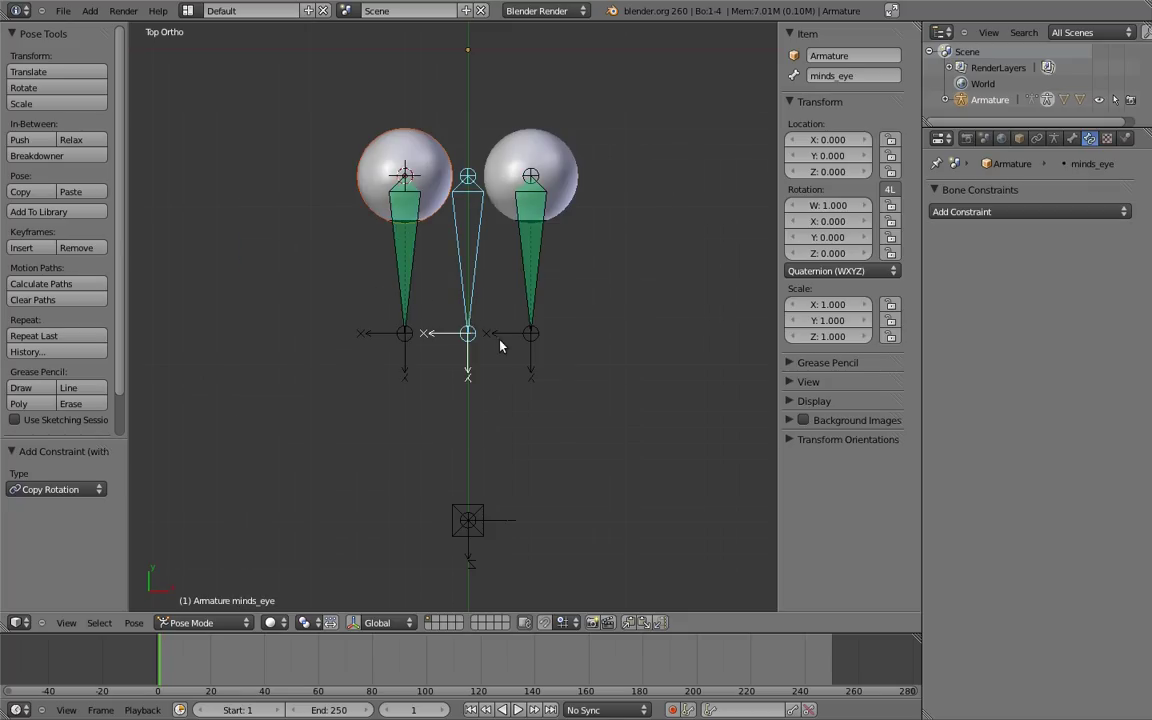
key("r")
left_click(455, 410)
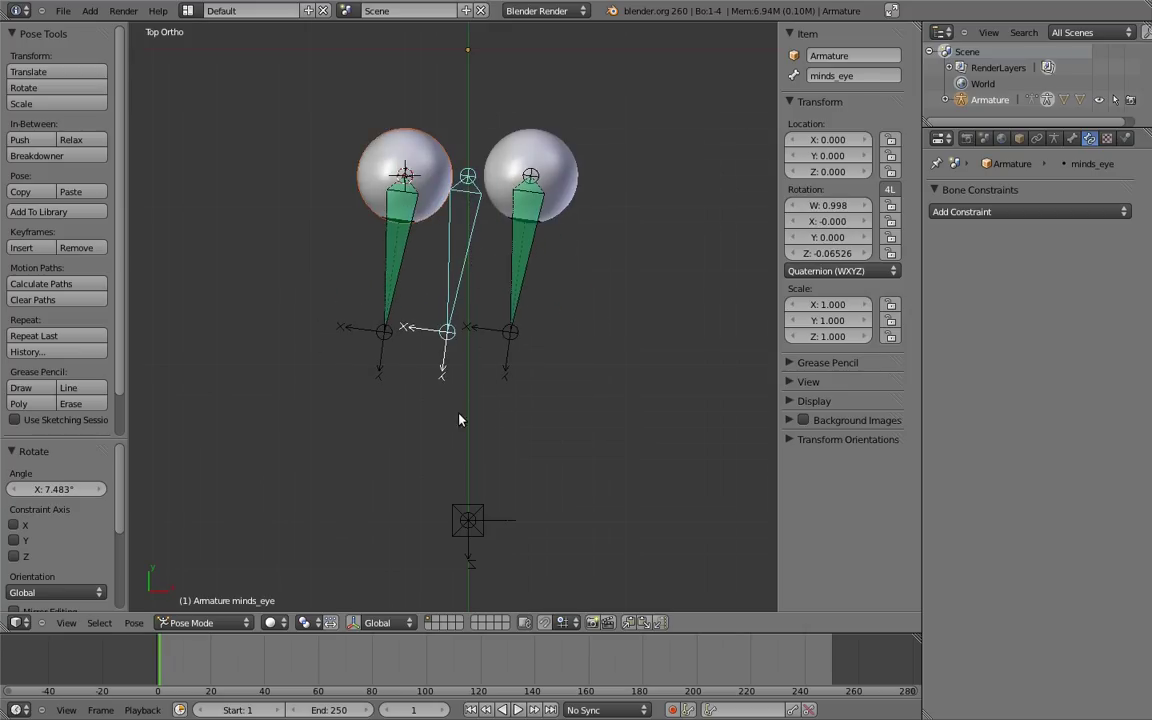
middle_click_drag(459, 420, 463, 167)
key("r")
key("r")
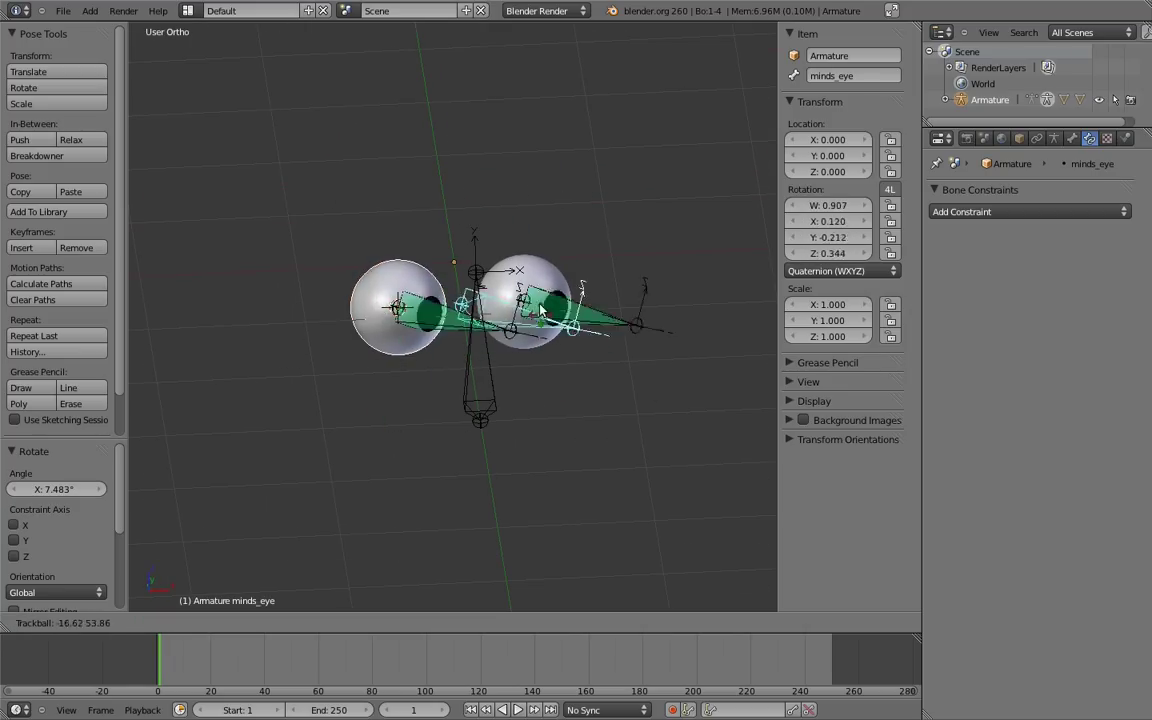
right_click(411, 346)
key("alt+r")
Step: Add a Damped Track on minds_eye aimed at eye_target
key("KP_7")
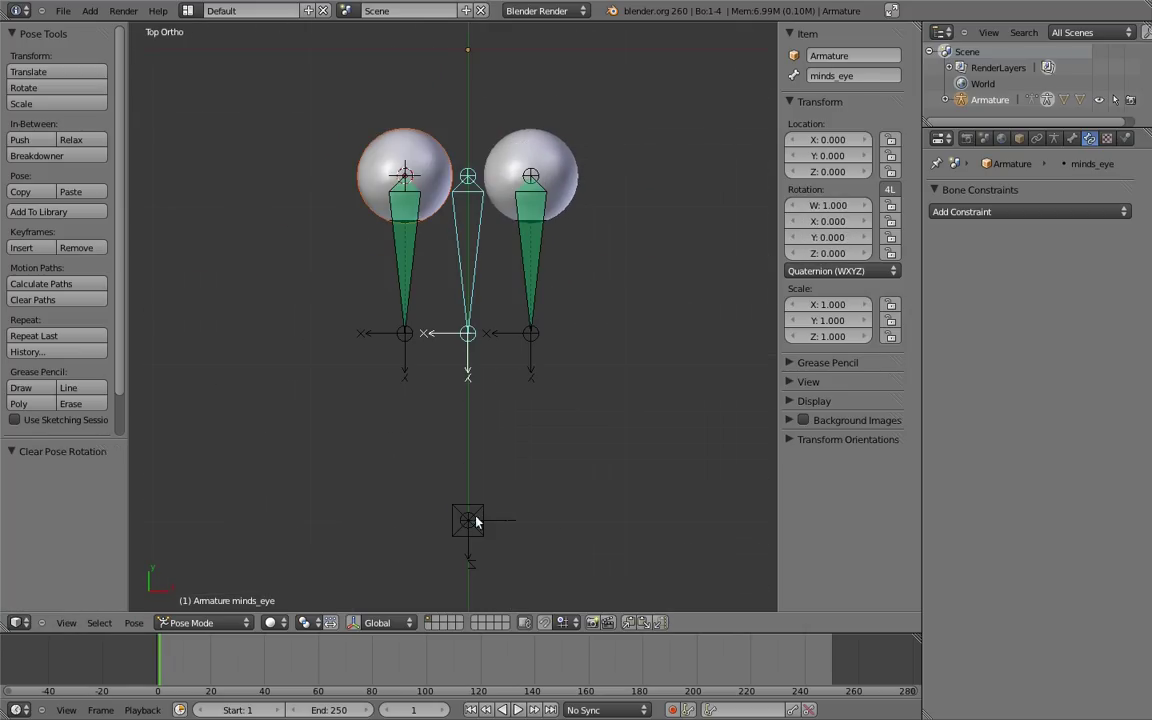
right_click(476, 521)
right_click(466, 250, "shift")
key("shift+ctrl+c")
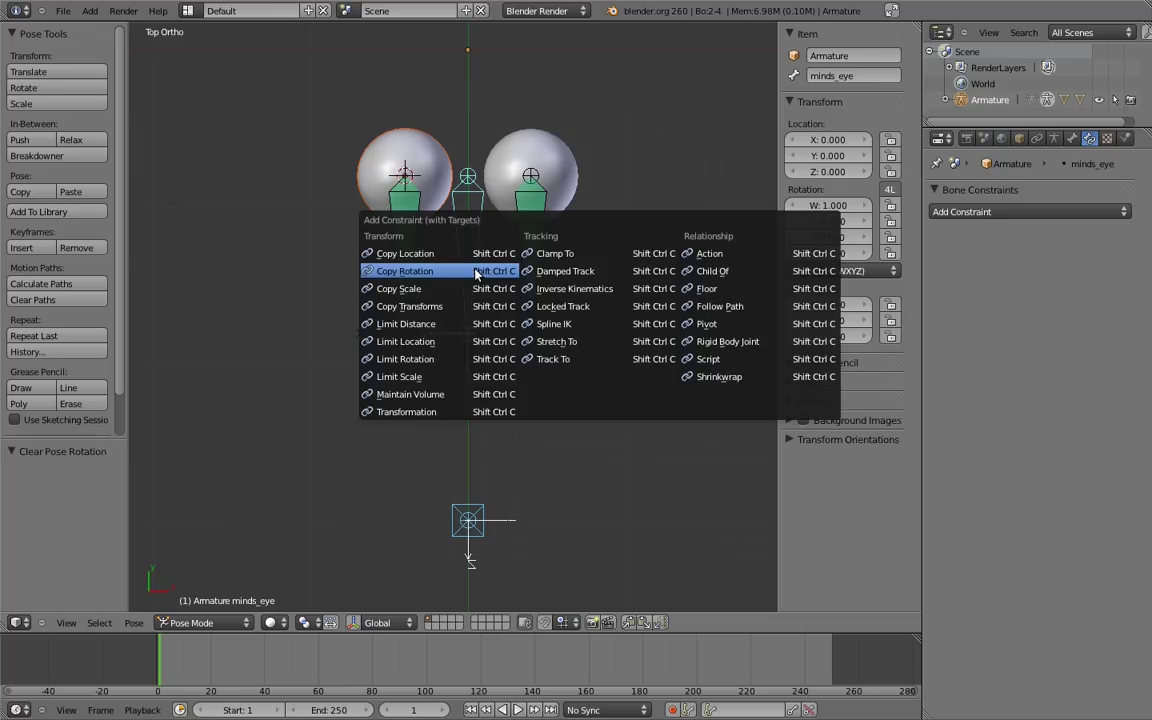
left_click(568, 272)
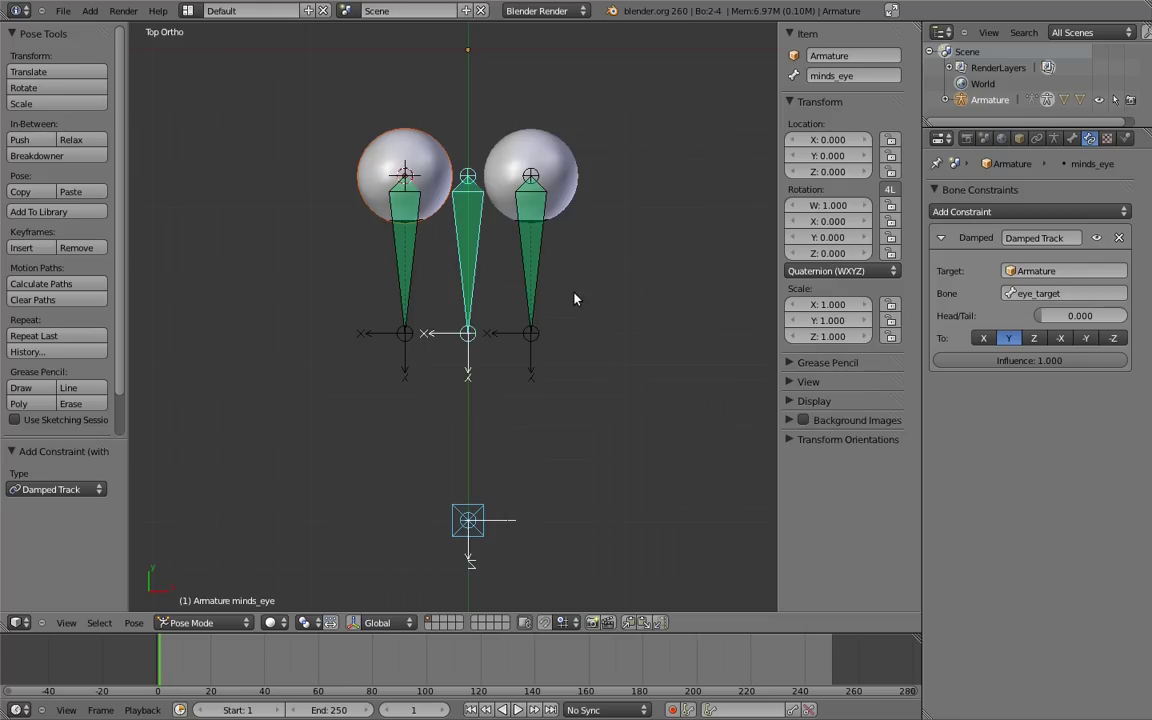
Step: Test the tracking and move eye_target along Y closer in front of the eyes
right_click(476, 522)
key("g")
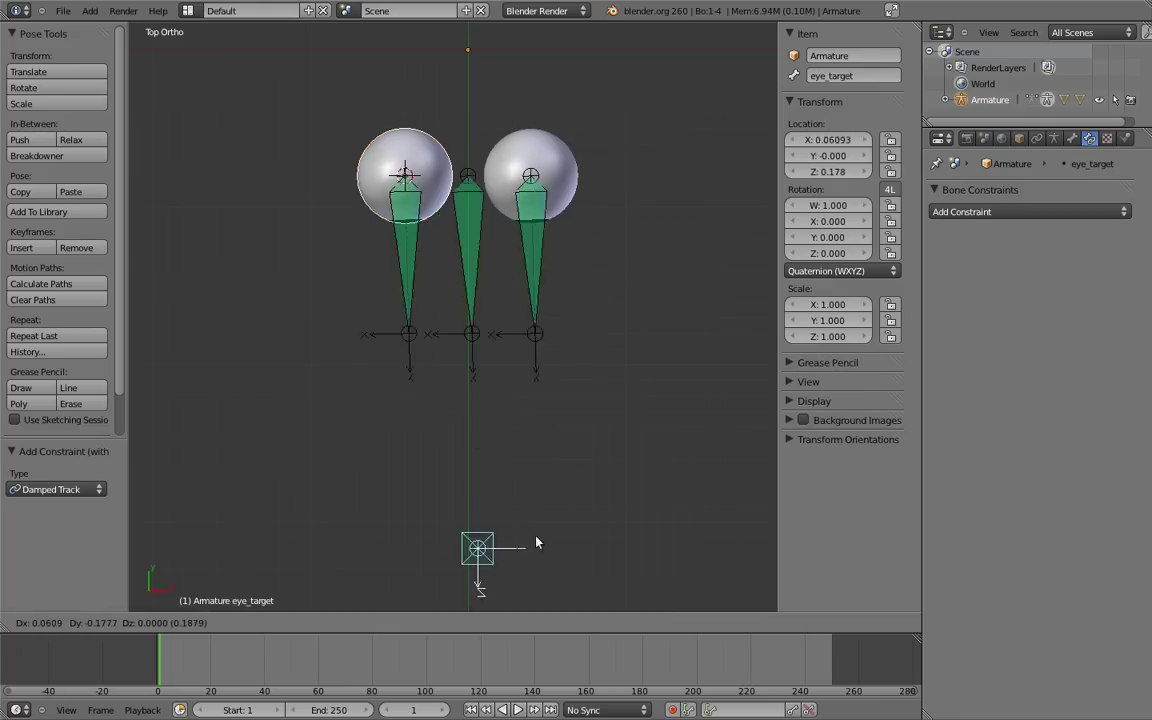
key("Escape")
key("KP_1")
key("g")
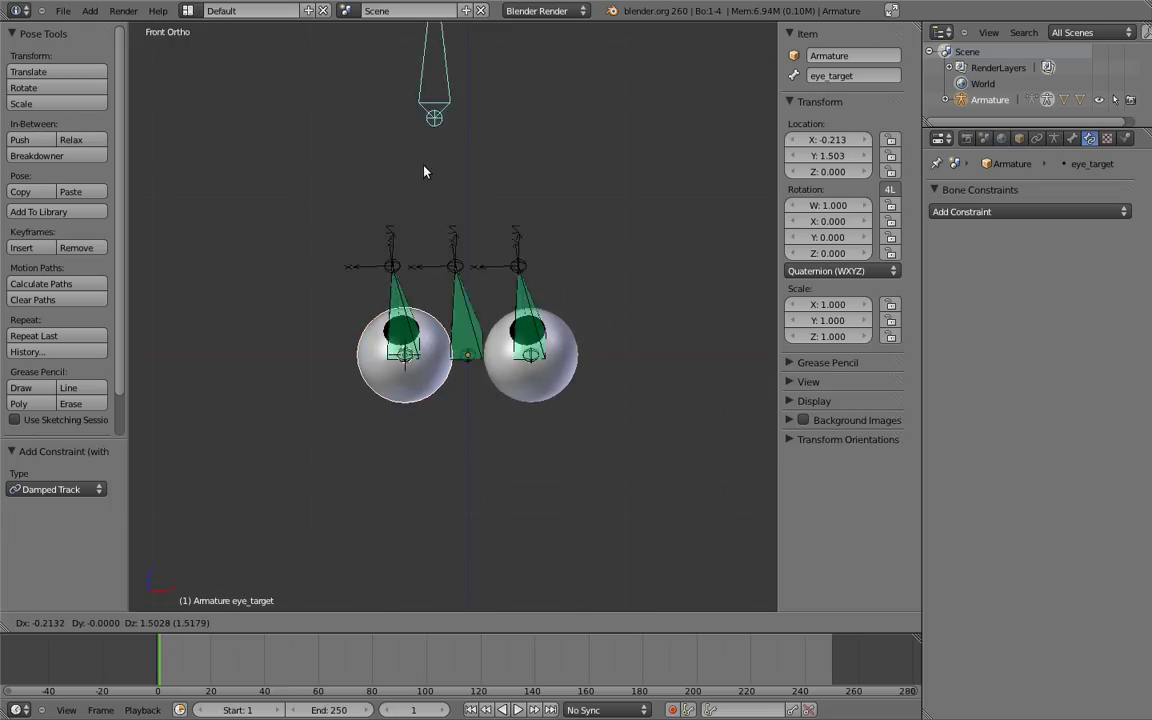
key("Escape")
key("KP_7")
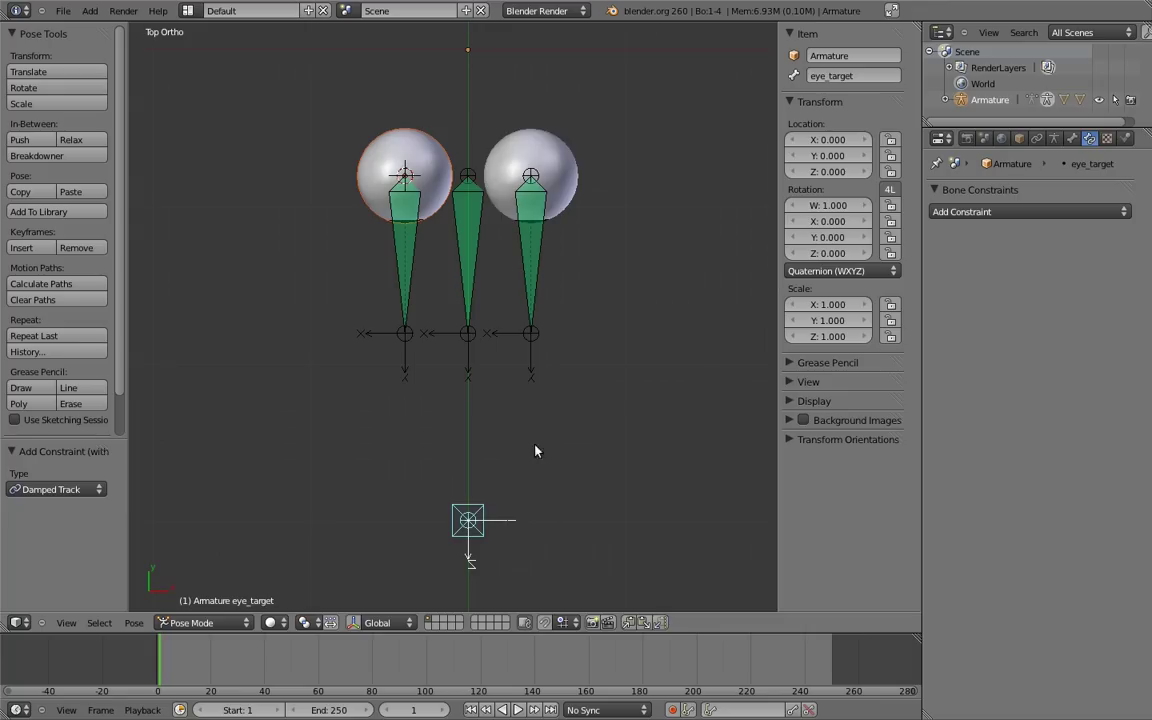
key("g")
key("y")
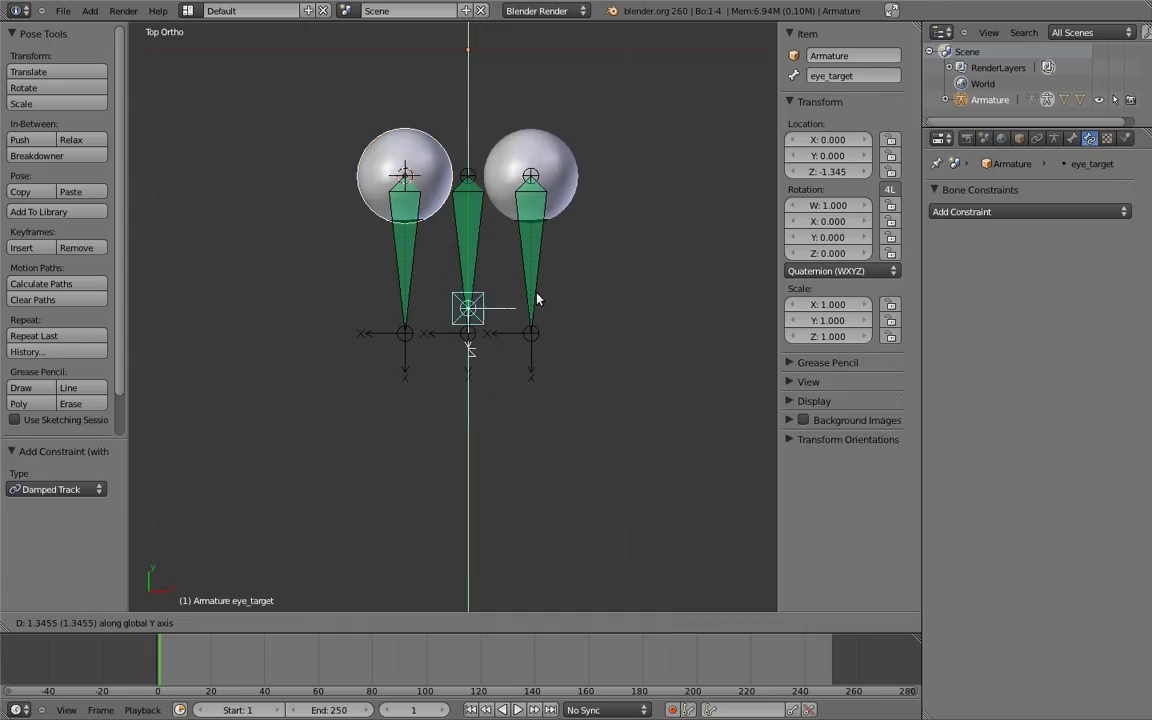
left_click(531, 288)
key("g")
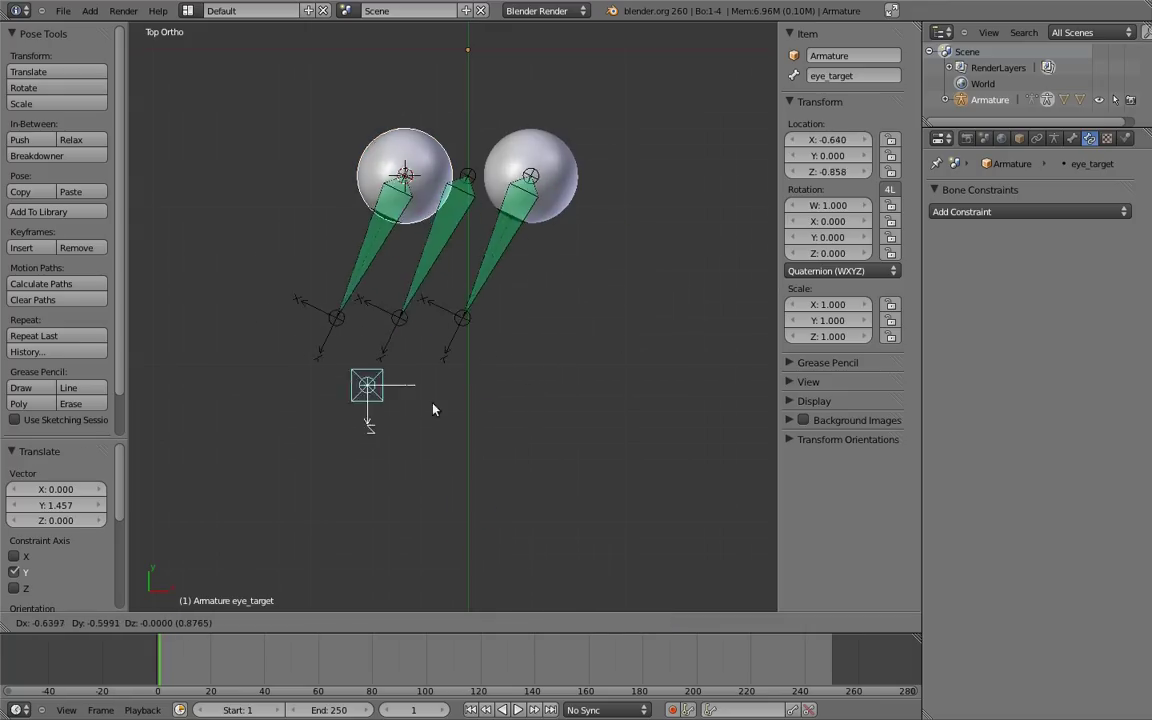
key("Escape")
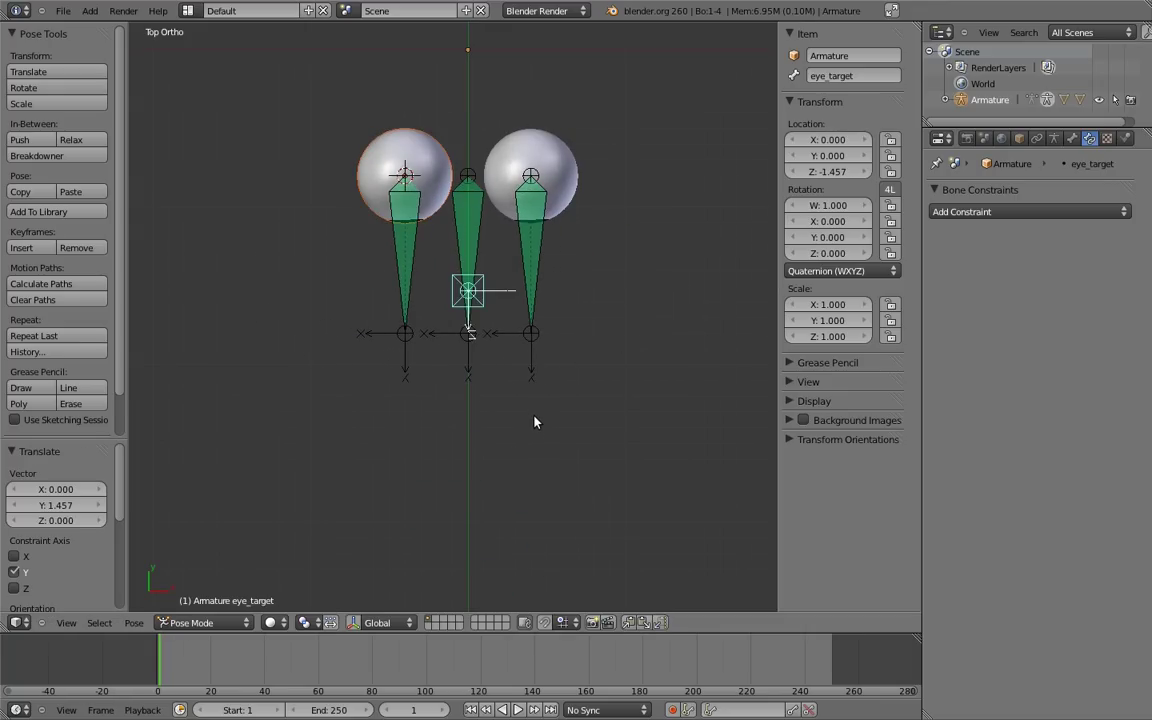
Step: Clear eye_target's location back to its rest position
key("alt+g")
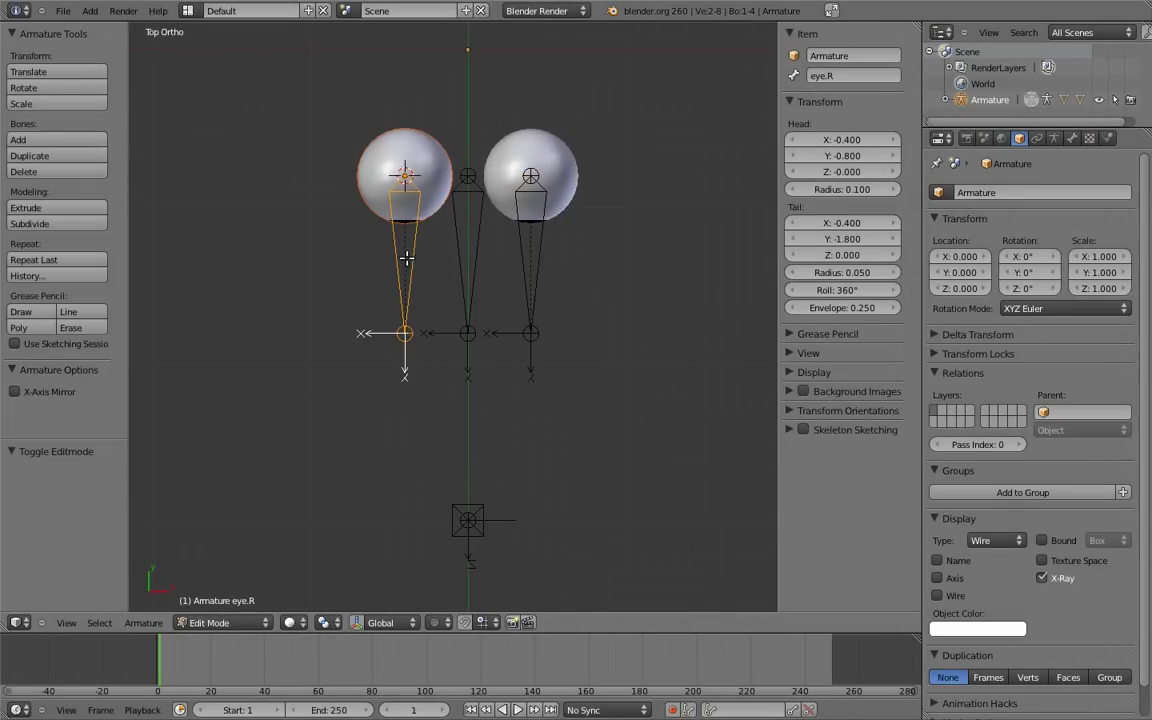
Step: Duplicate both eye bones and move the copies into the eyeballs (X 0.2, Y 0.5, X -0.2)
key("shift+d")
type("x.2")
key("Return")
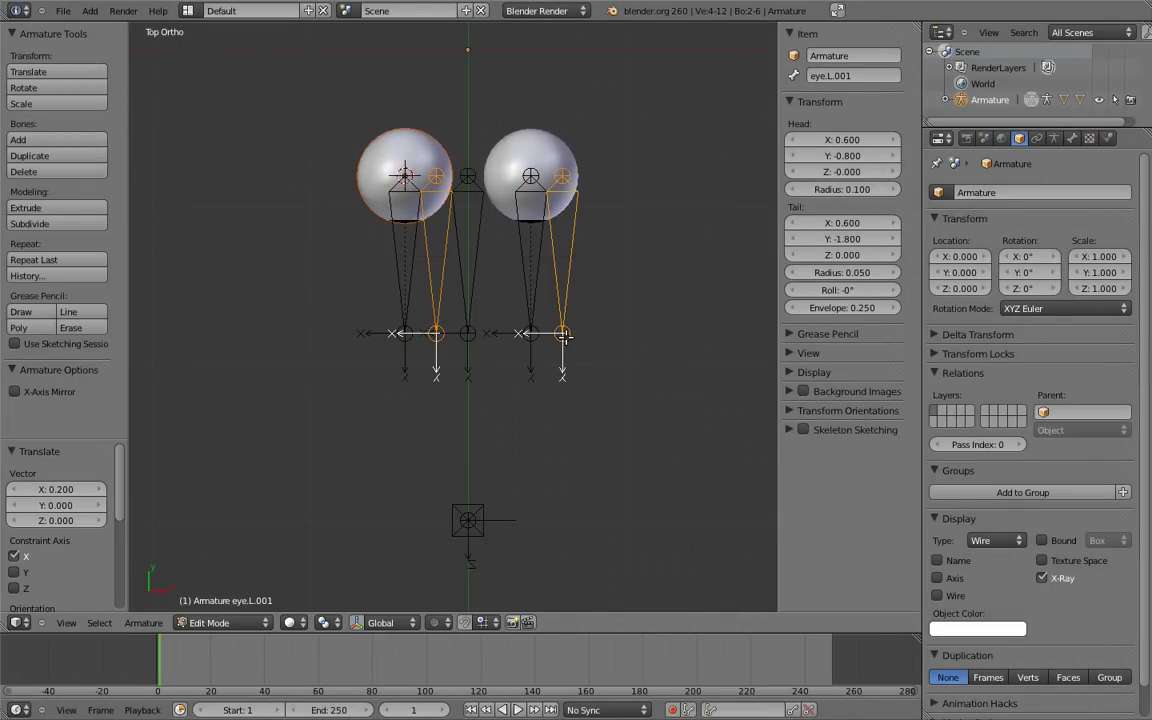
type("gy")
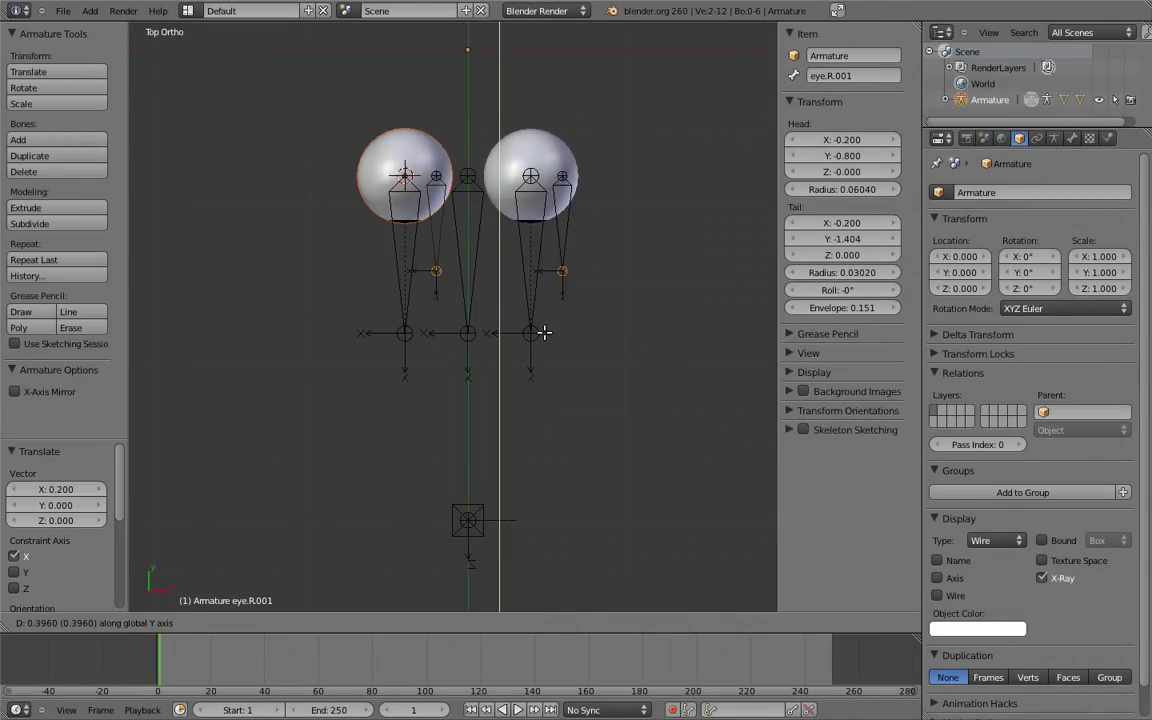
type(".5")
key("Return")
right_click(434, 226, "shift")
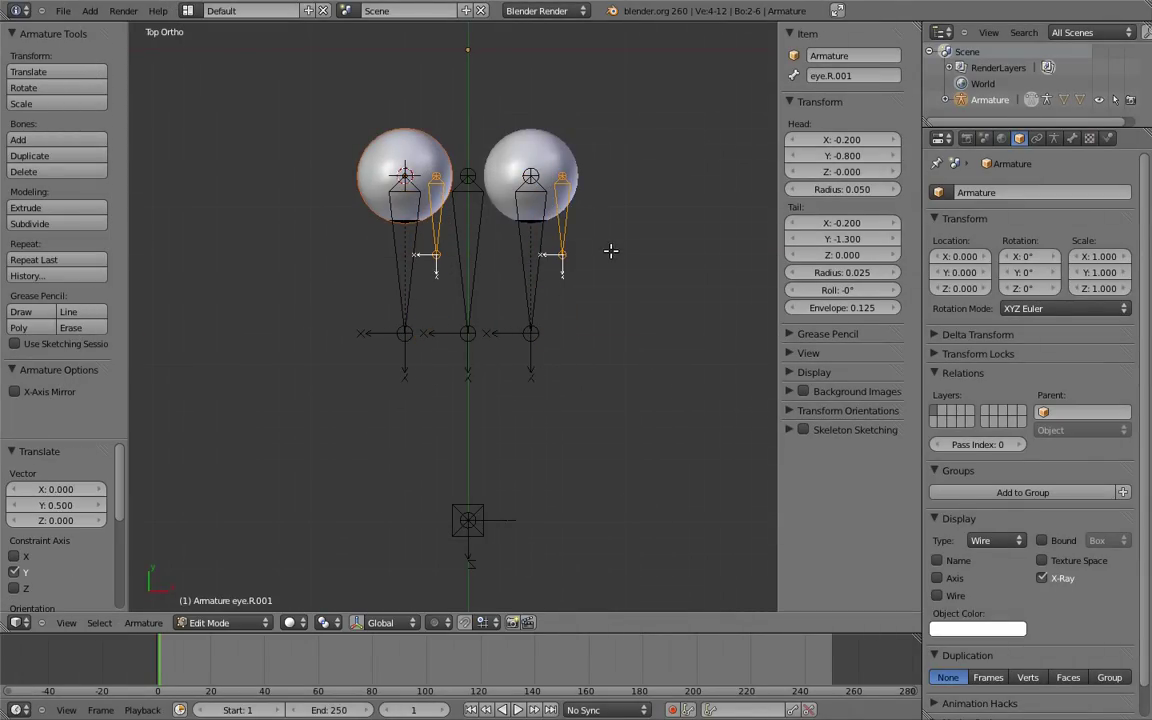
type("gx-.2")
key("Return")
middle_click_drag(528, 230, 546, 249, "shift")
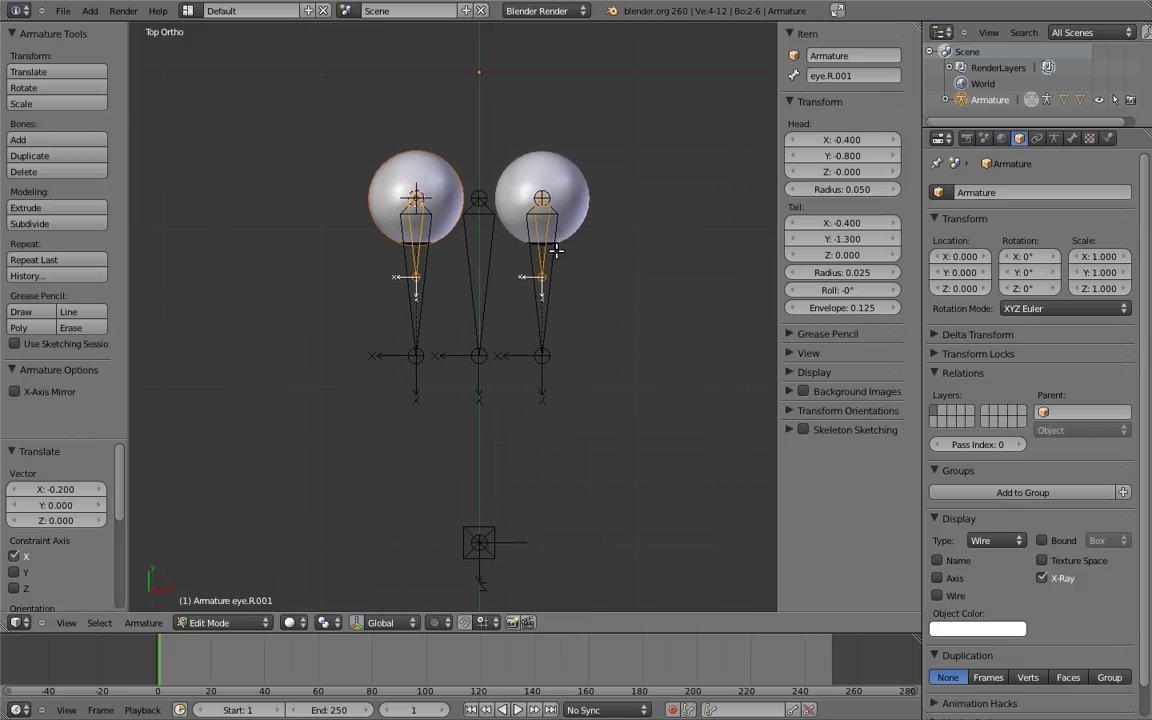
Step: Parent eye.L to eye.L.001 and eye.R to eye.R.001 with Keep Offset
right_click(542, 257)
key("ctrl+p")
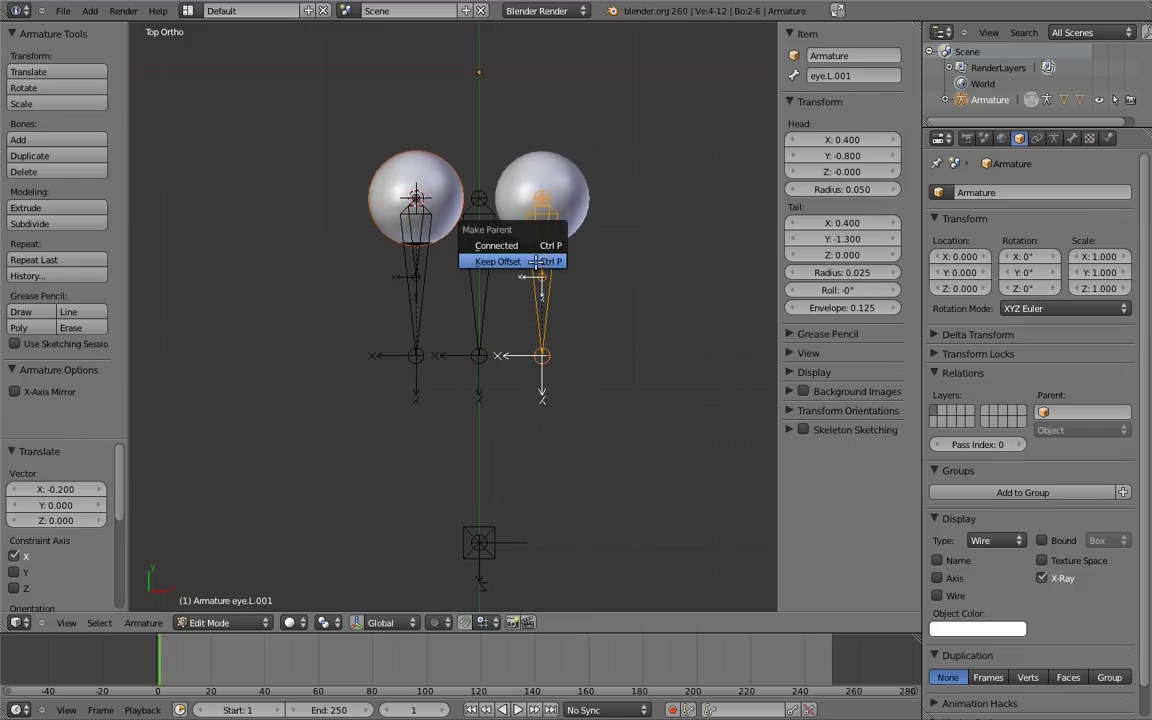
left_click(485, 241)
right_click(430, 278)
key("ctrl+p")
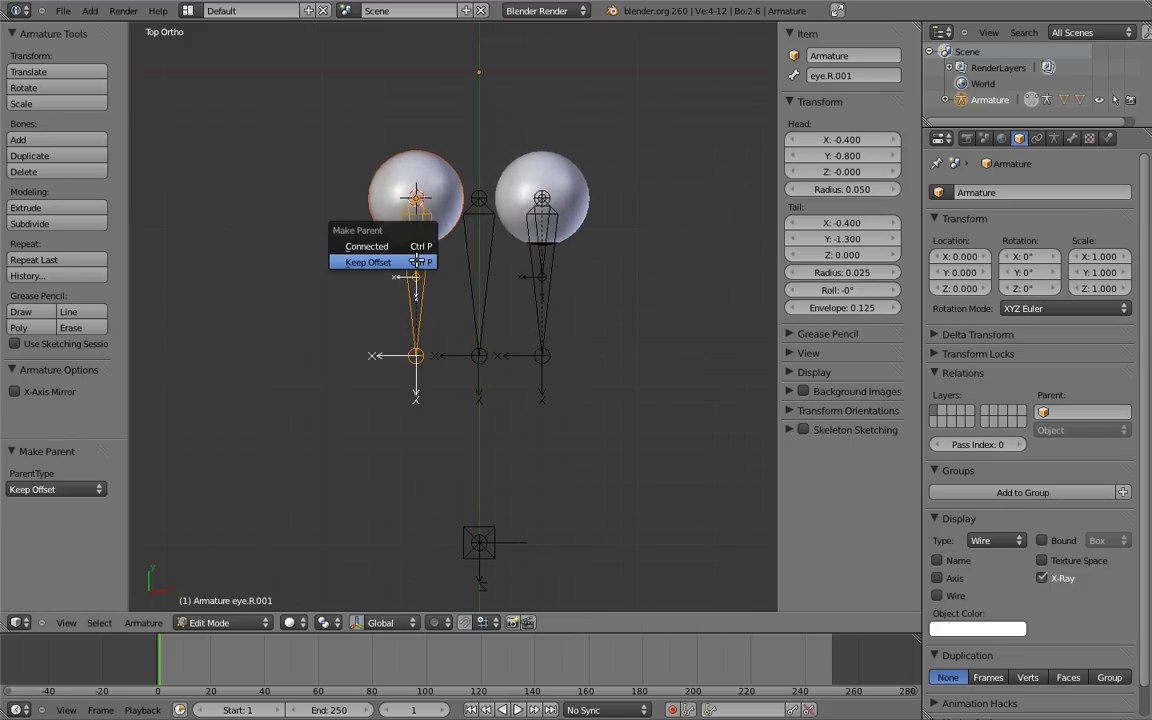
left_click(409, 260)
Step: Delete the Copy Rotation constraints on eye.L and eye.R, then check eye.L.001's constraint
key("ctrl+Tab")
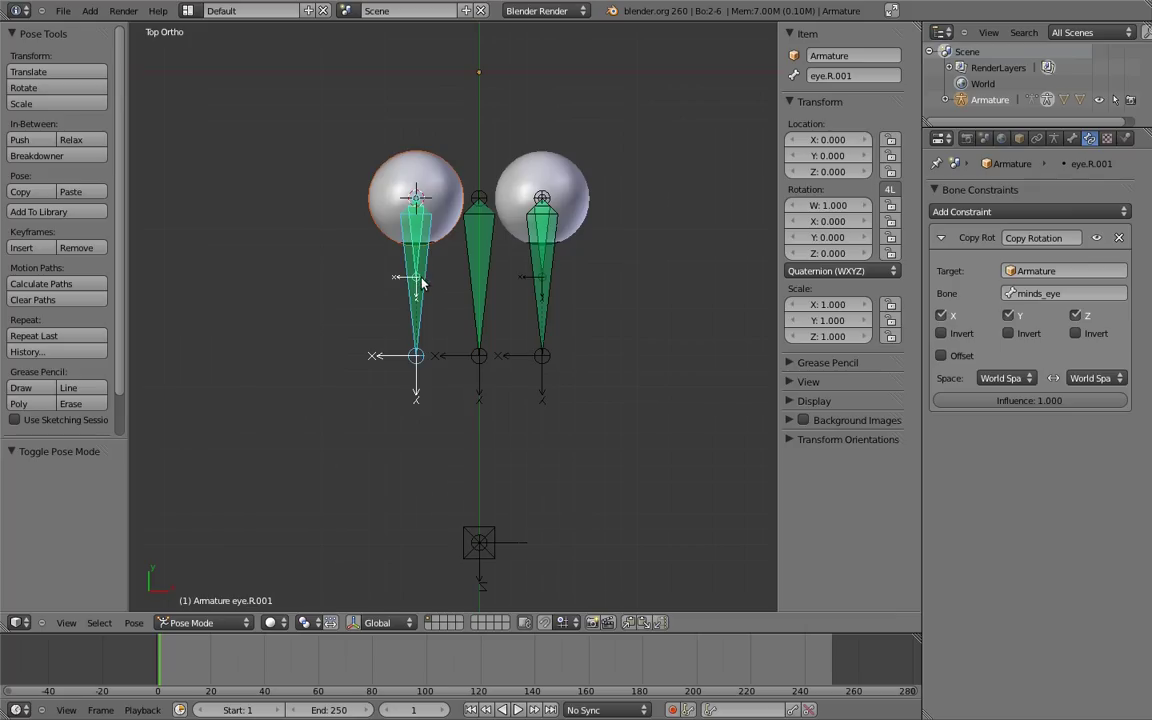
right_click(548, 258)
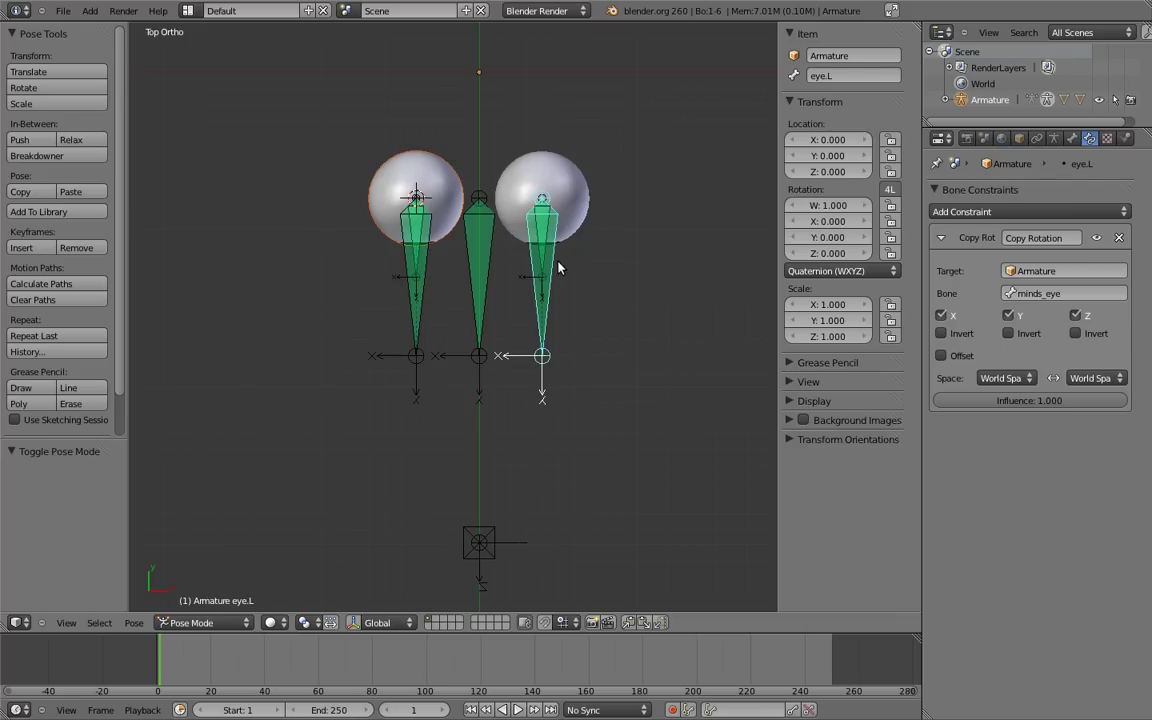
left_click(1118, 237)
right_click(410, 273)
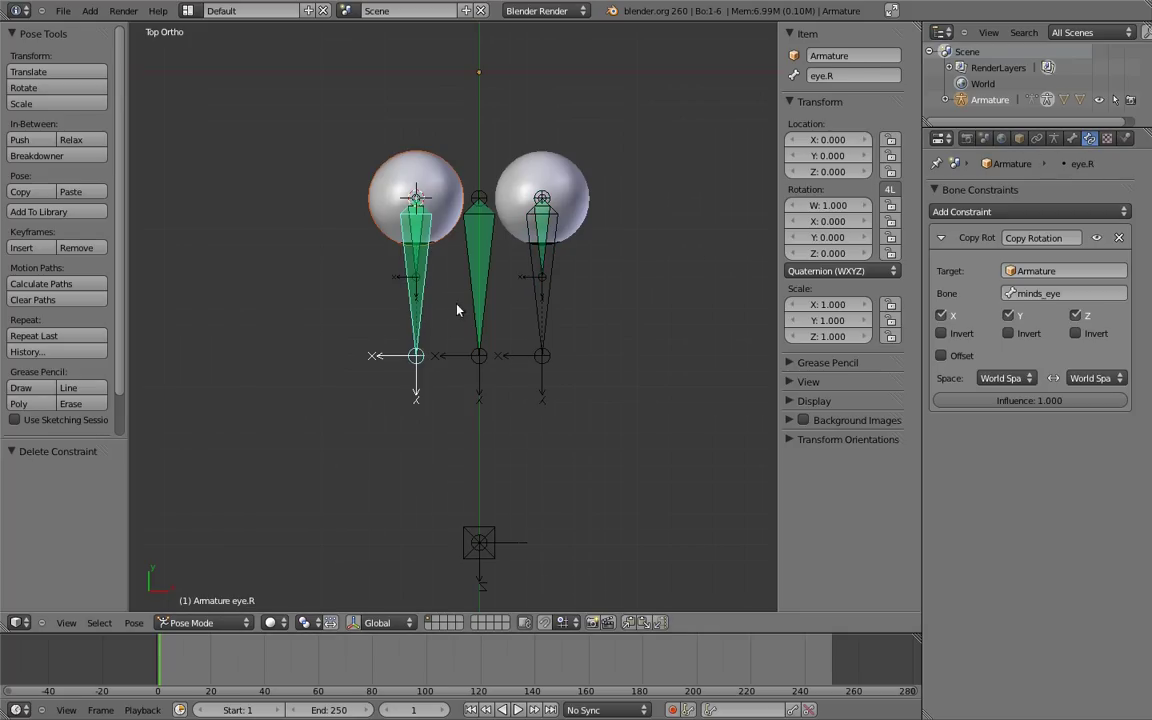
left_click(1118, 237)
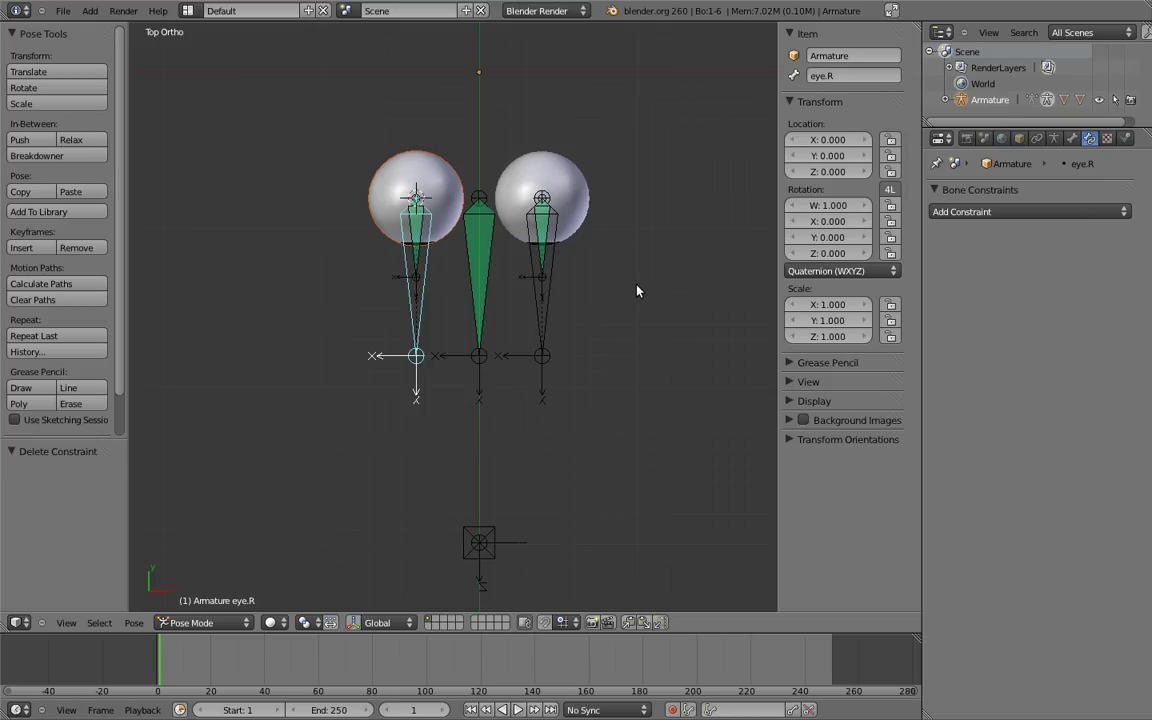
right_click(545, 258)
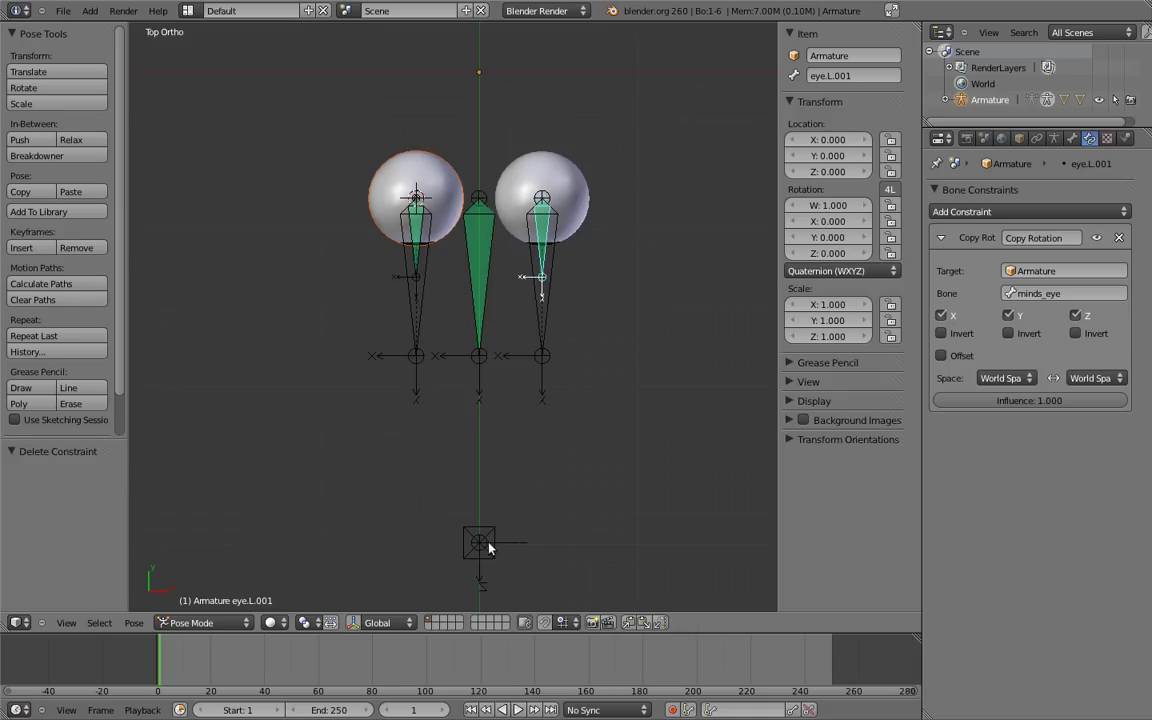
Step: In front view, drag eye_target down-left to test that the eyes track it
right_click_drag(486, 540, 452, 510)
key("Escape")
key("KP_1")
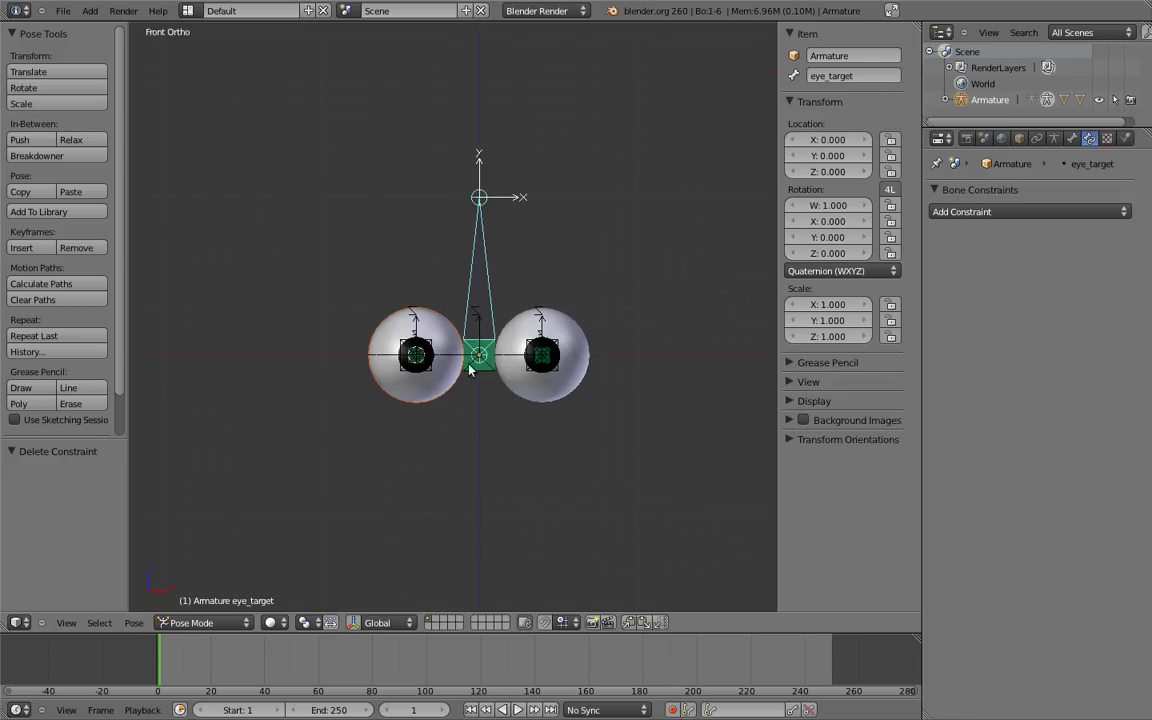
right_click_drag(545, 360, 454, 451)
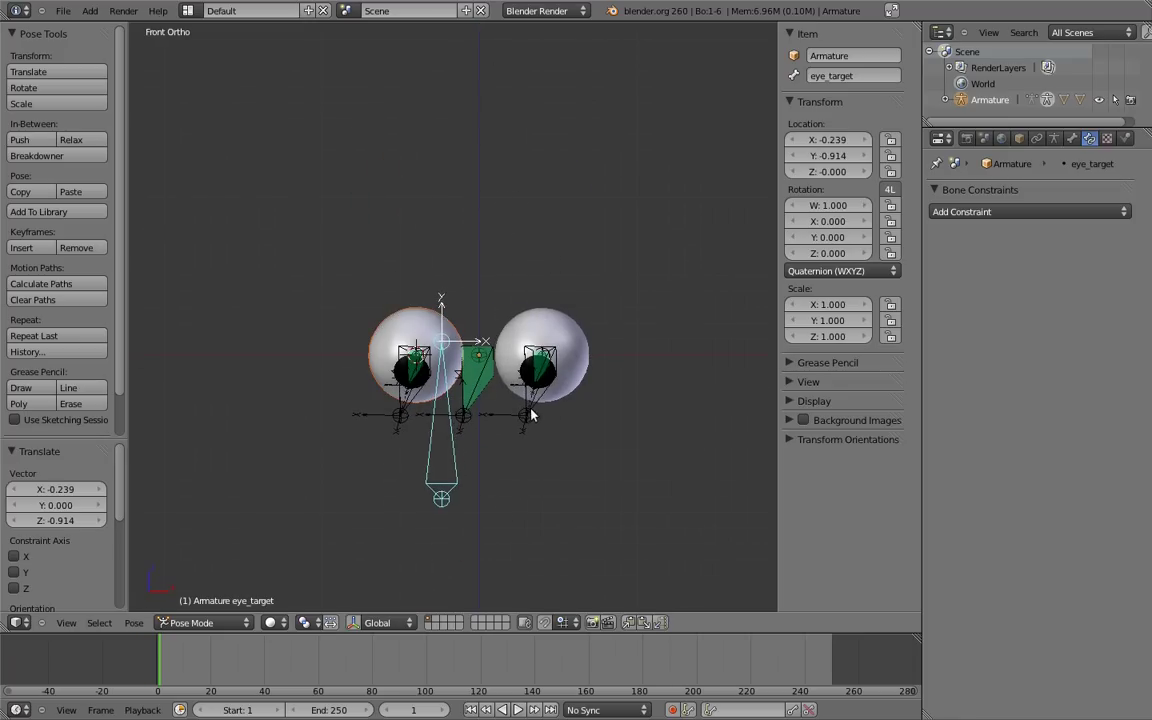
Step: Rotate eye.L and eye.R by hand to confirm each eye still turns independently
key("r")
left_click(520, 405)
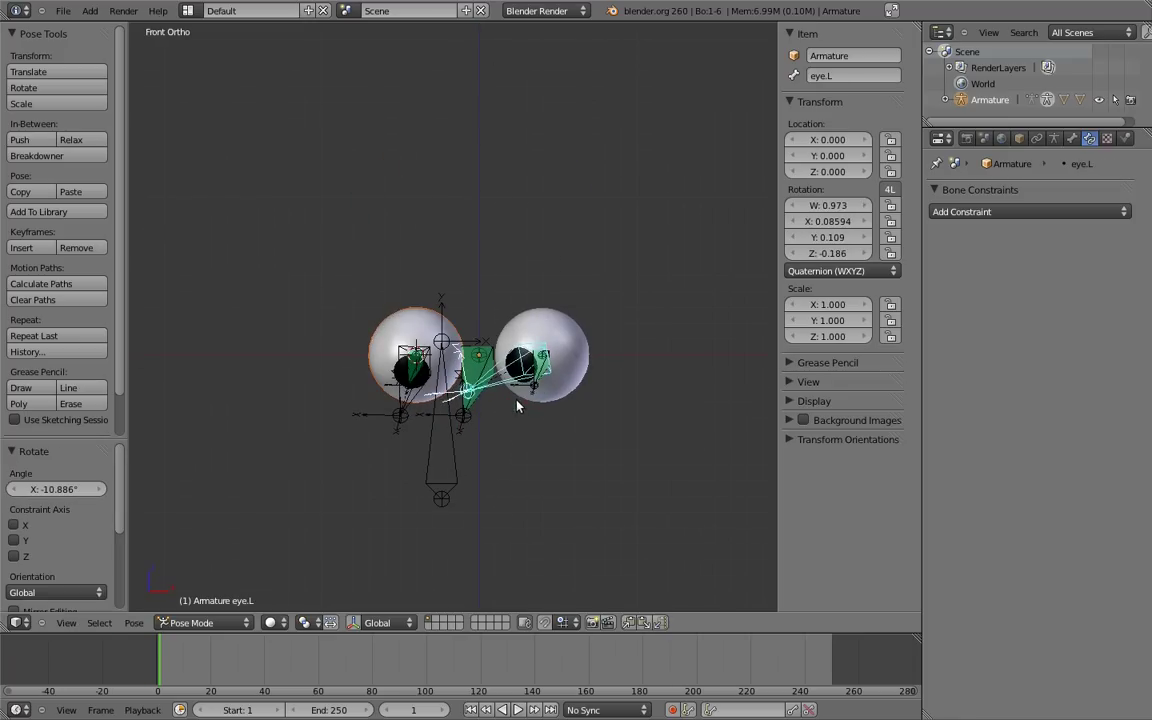
right_click(400, 415)
key("r")
left_click(458, 425)
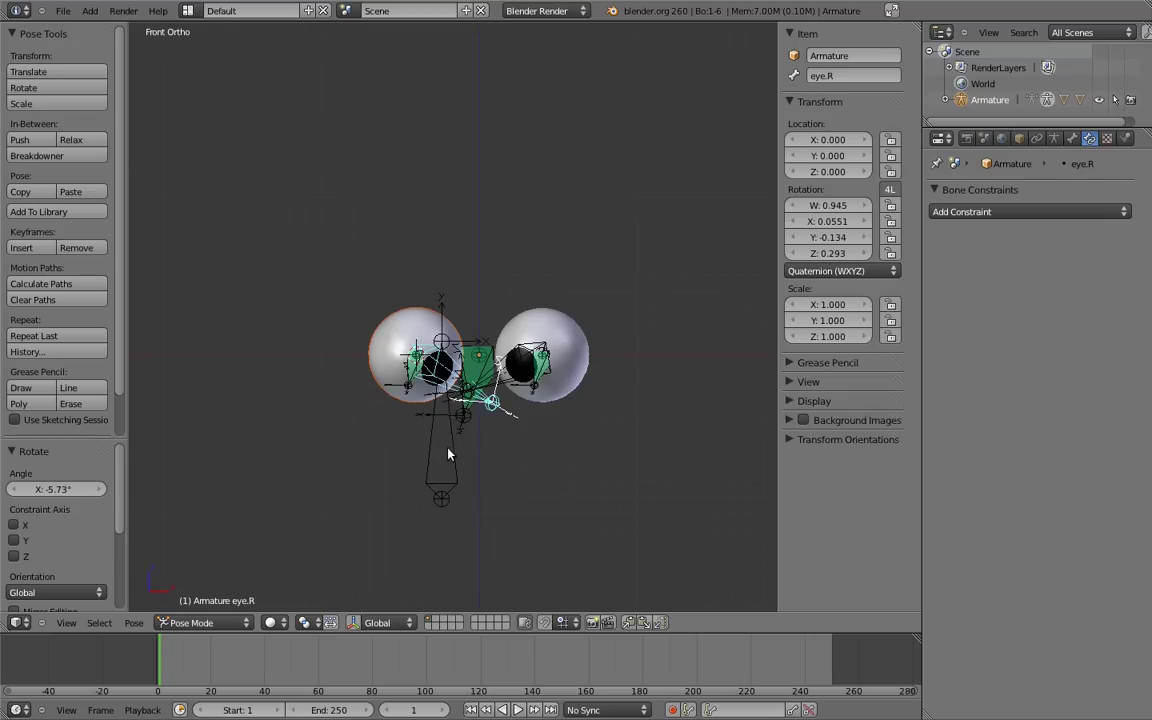
Step: Move eye_target once more, then select all bones and clear the pose to rest
right_click(445, 468)
key("g")
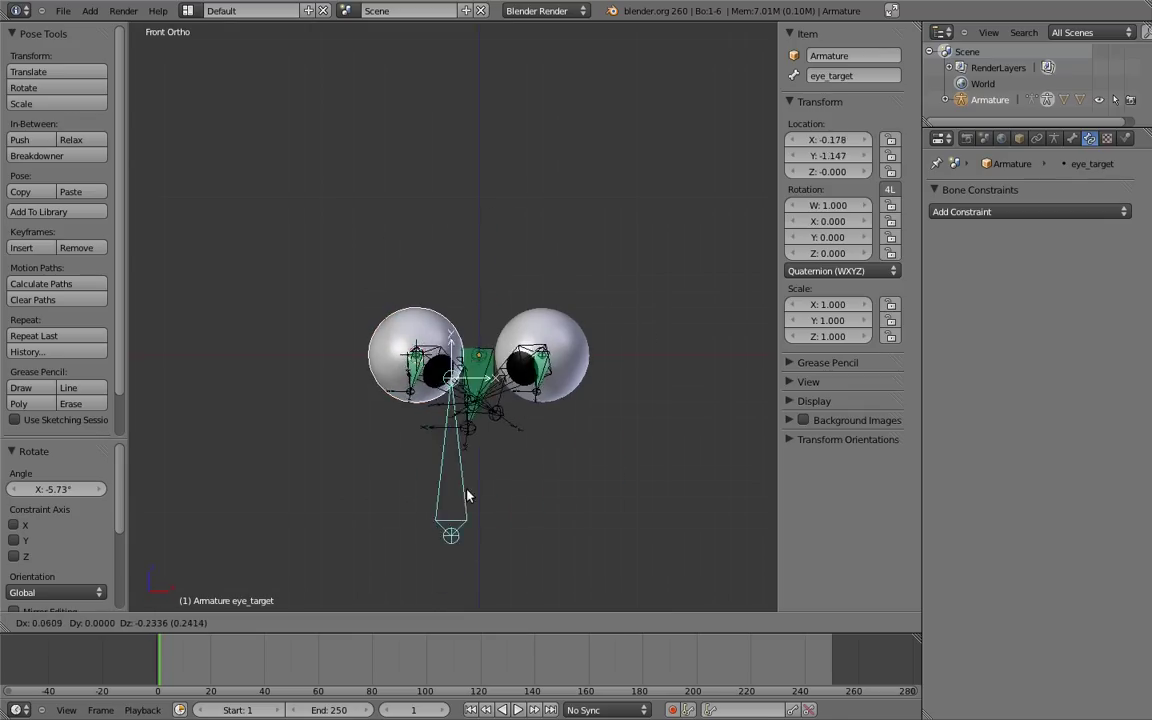
left_click(450, 472)
key("a")
key("alt+g")
Step: Lock X, Y and Z location on eye.L and eye.R, then select eye_target in side view
key("a")
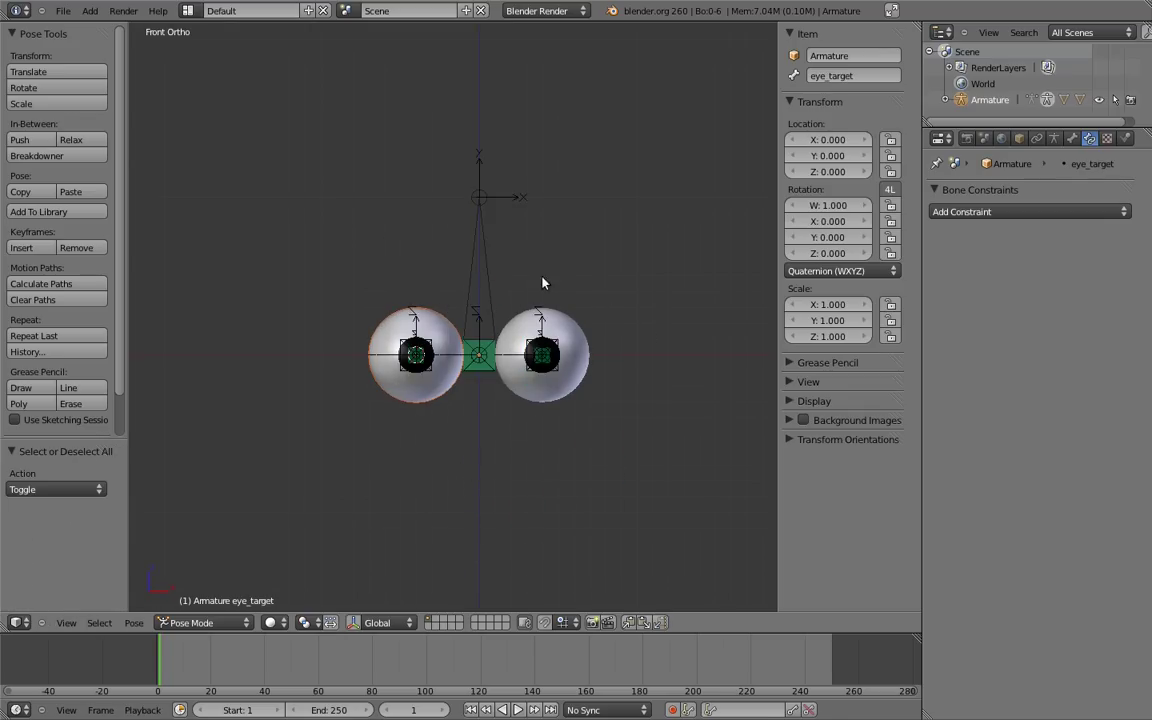
mouse_move(545, 283)
middle_mouse_down()
mouse_move(528, 293)
mouse_move(465, 473)
middle_mouse_up()
right_click(496, 405)
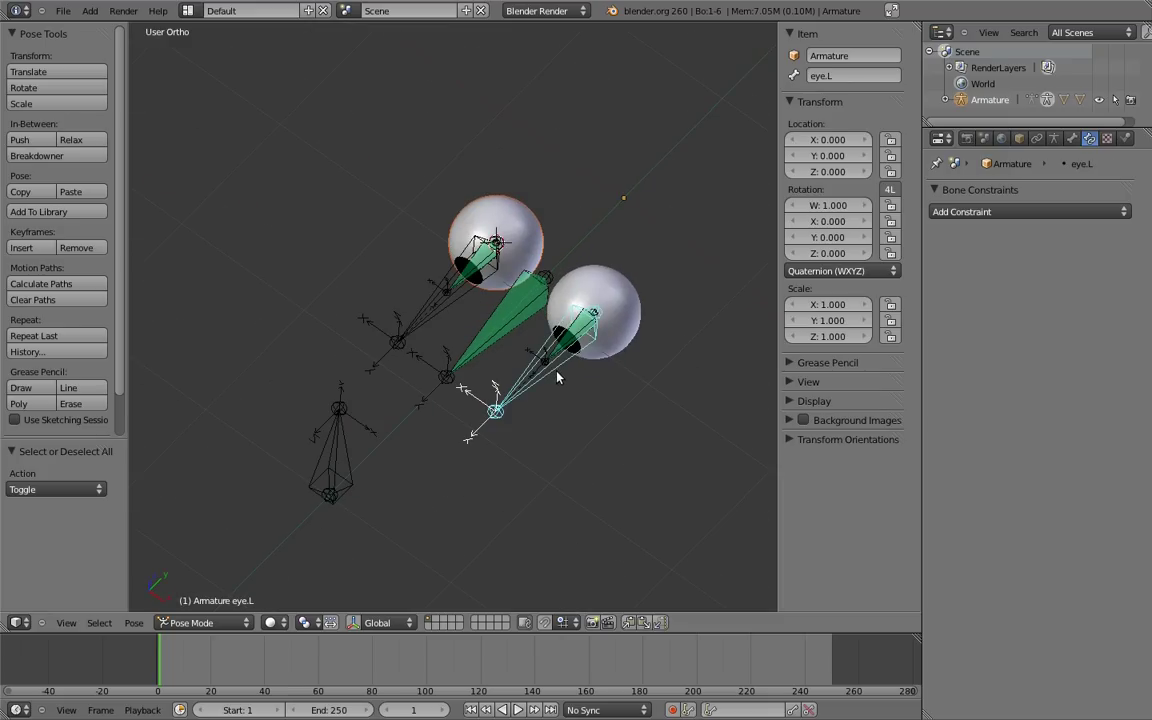
left_click_drag(890, 139, 890, 171)
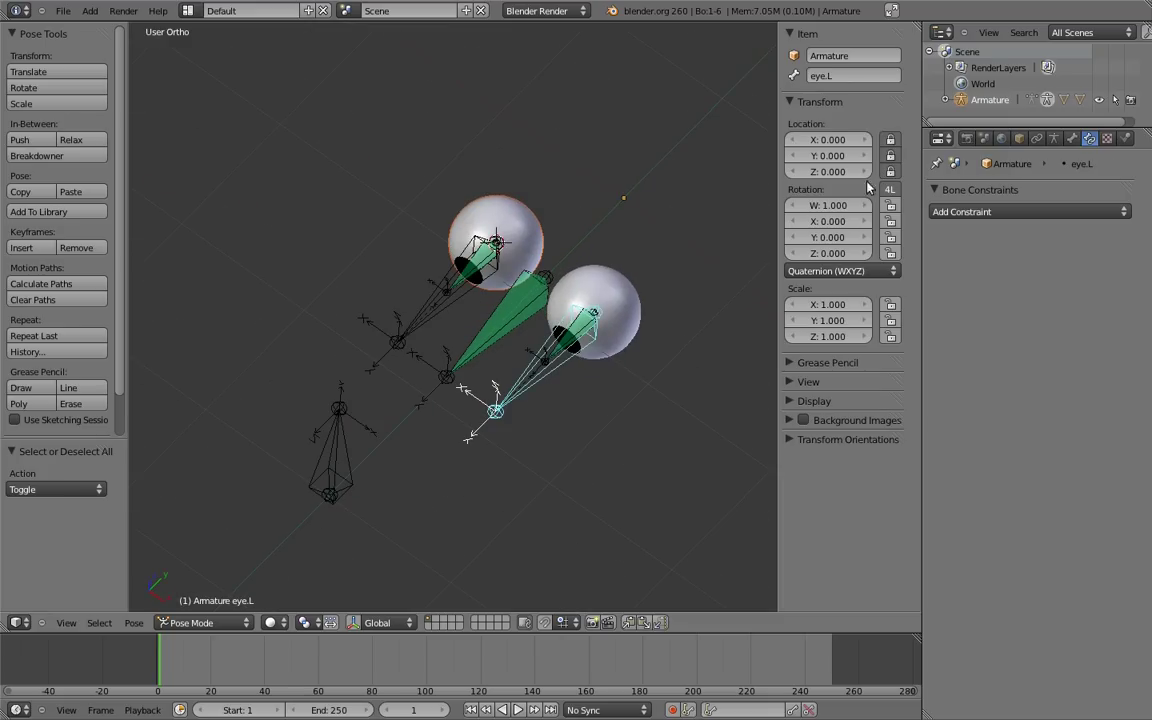
right_click(441, 314)
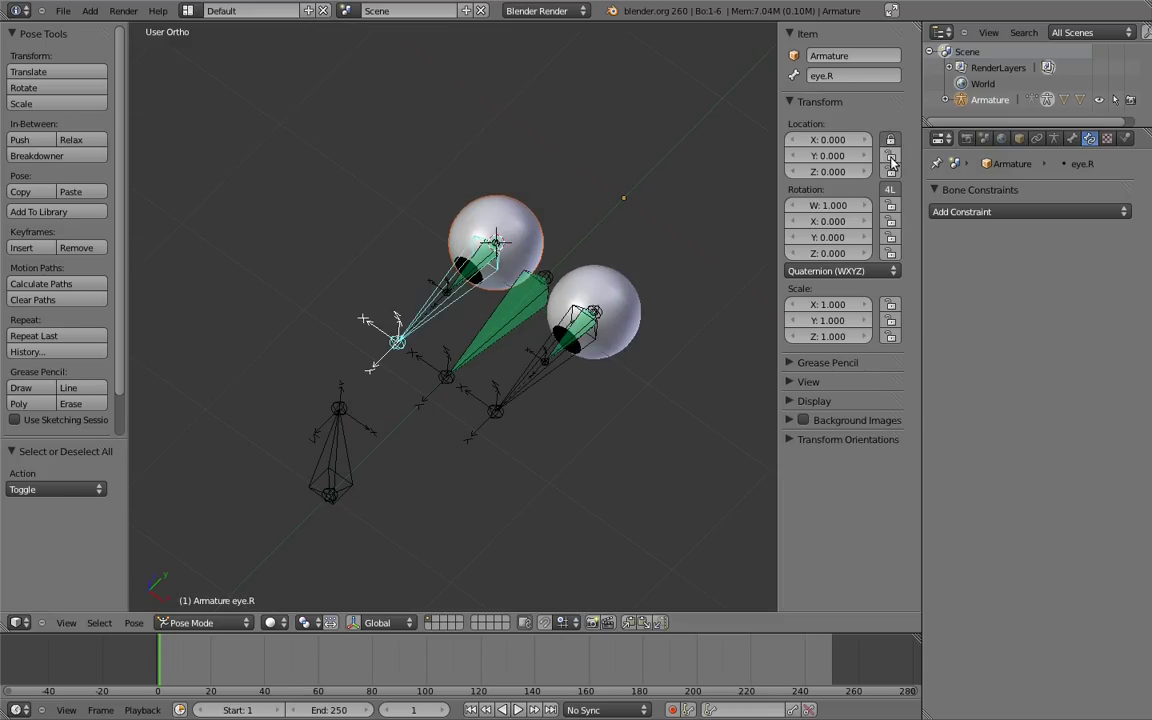
right_click(336, 445)
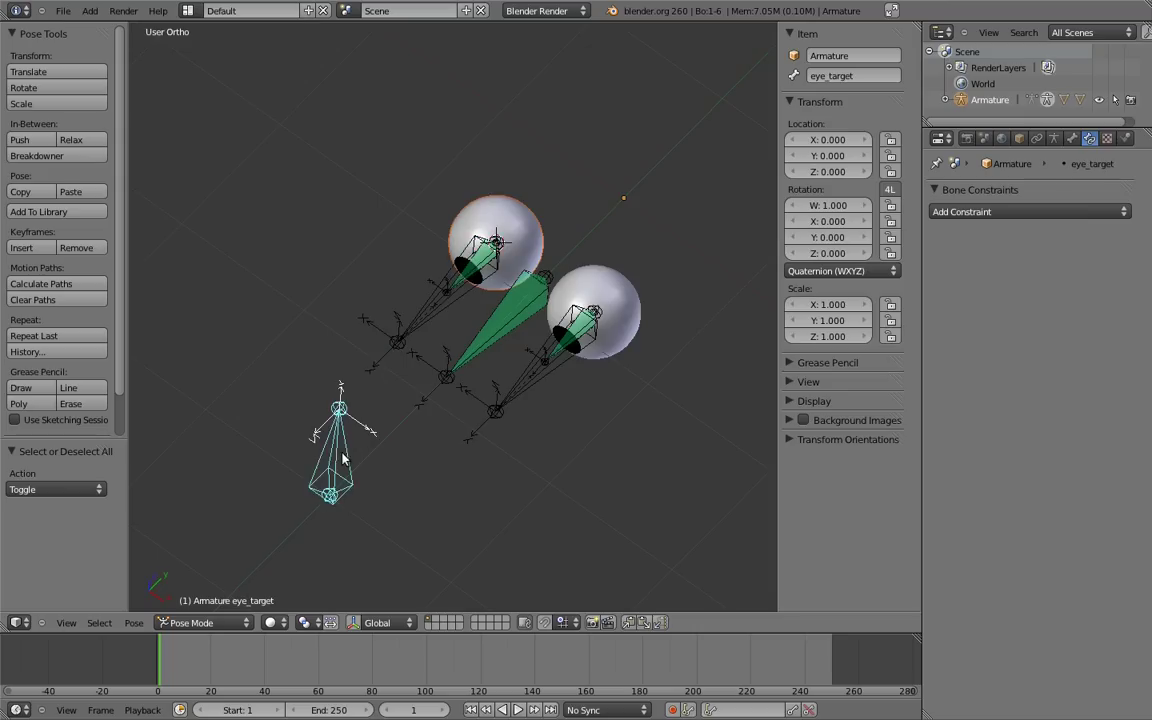
key("KP_3")
Step: In Edit Mode, move eye_target's tail forward so the bone lies flat
scroll(380, 270, "up", 4, "ctrl")
key("Tab")
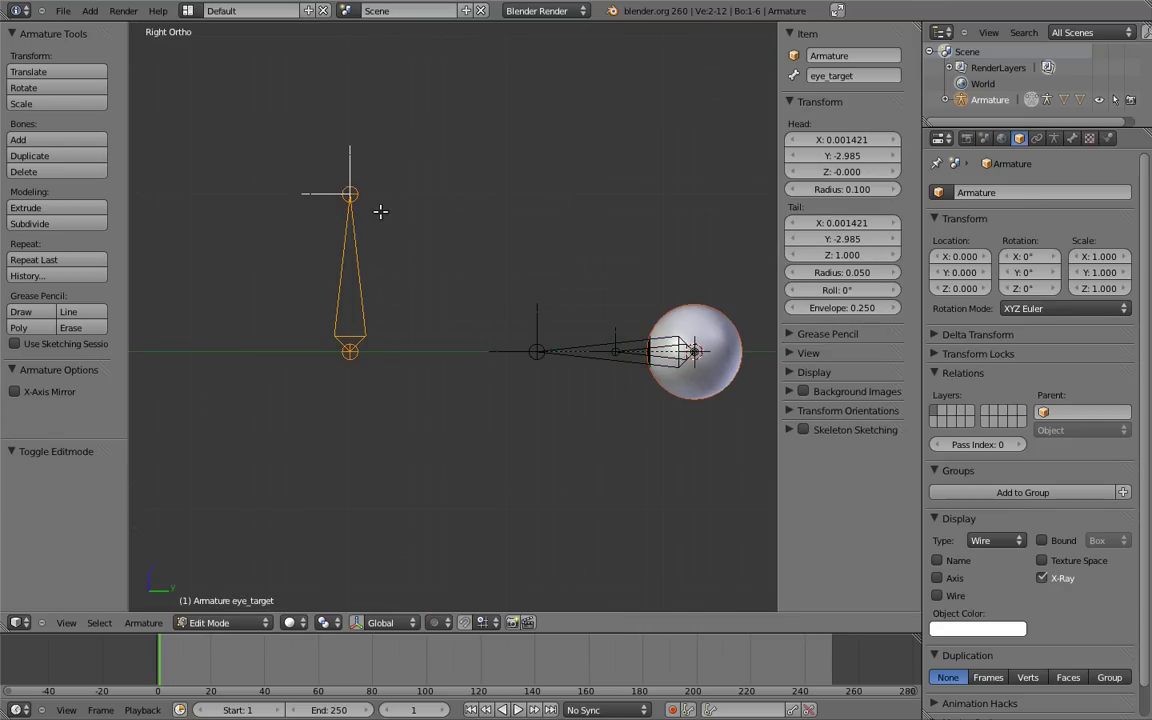
right_click(355, 193)
key("g")
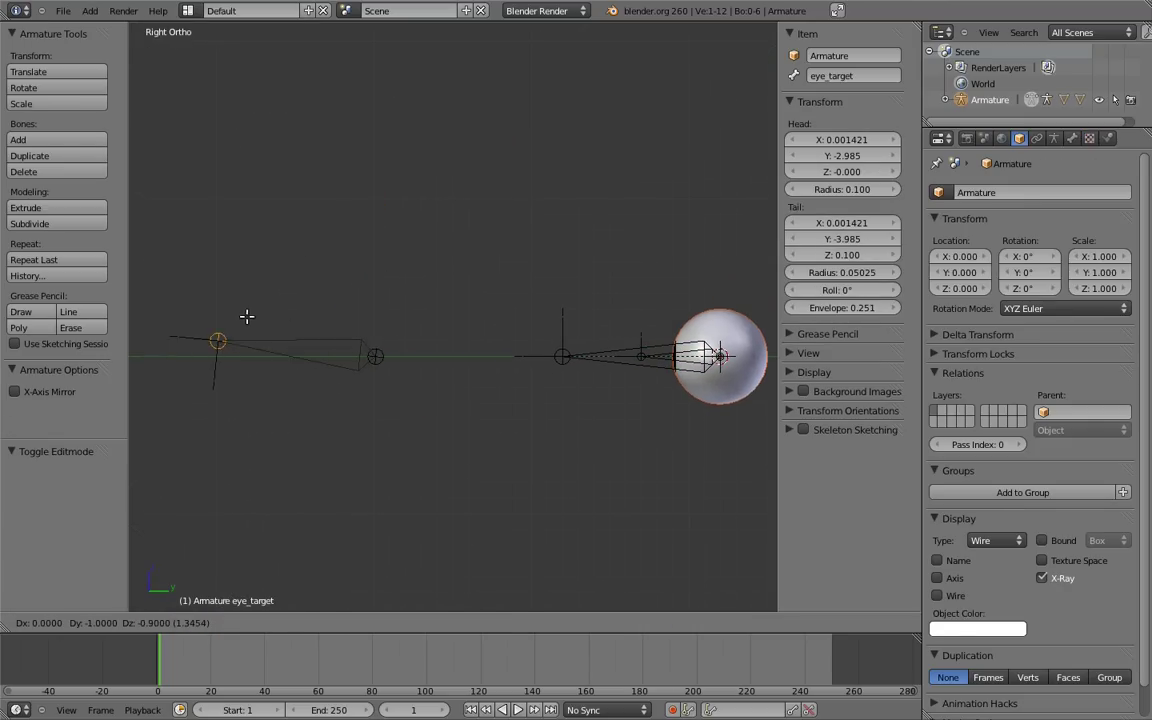
left_click(247, 314)
Step: Adjust eye_target's bone roll from the front view
key("KP_1")
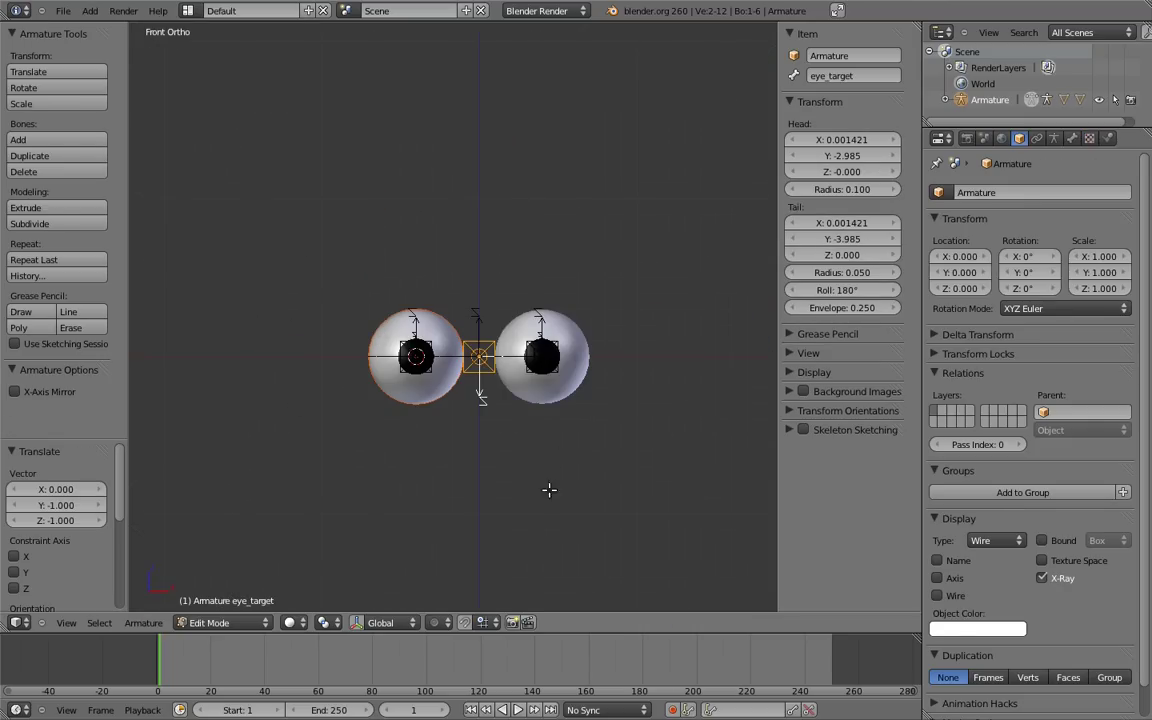
key("ctrl+r")
left_click(411, 207)
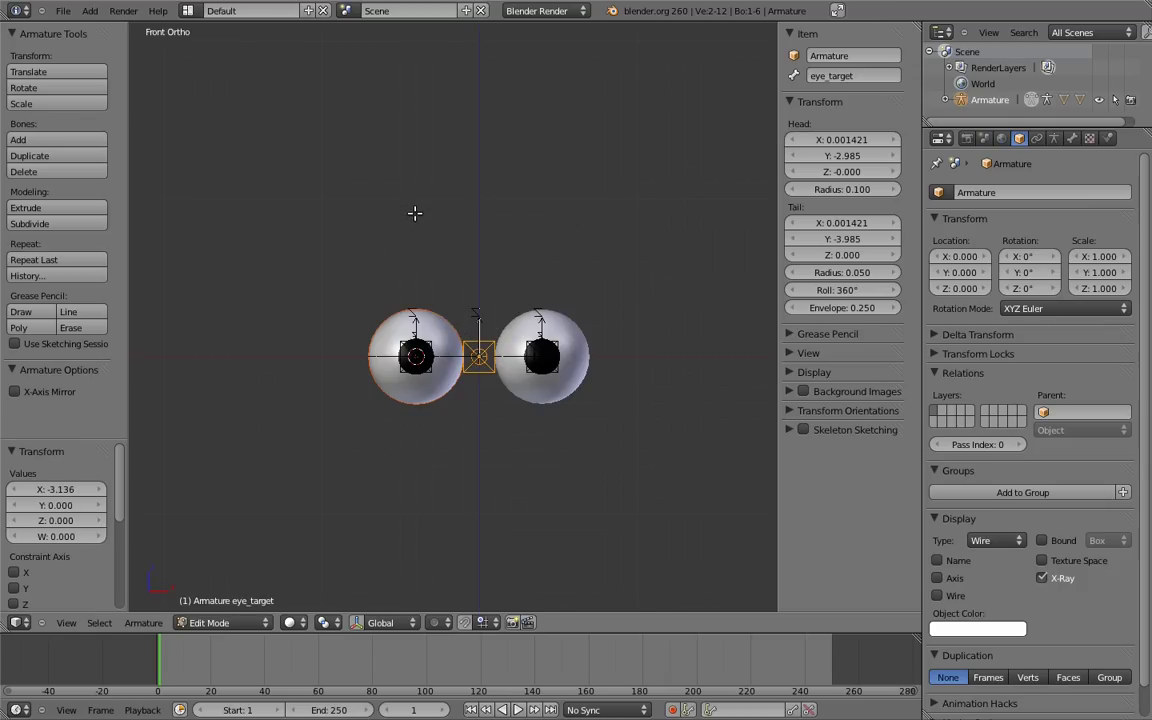